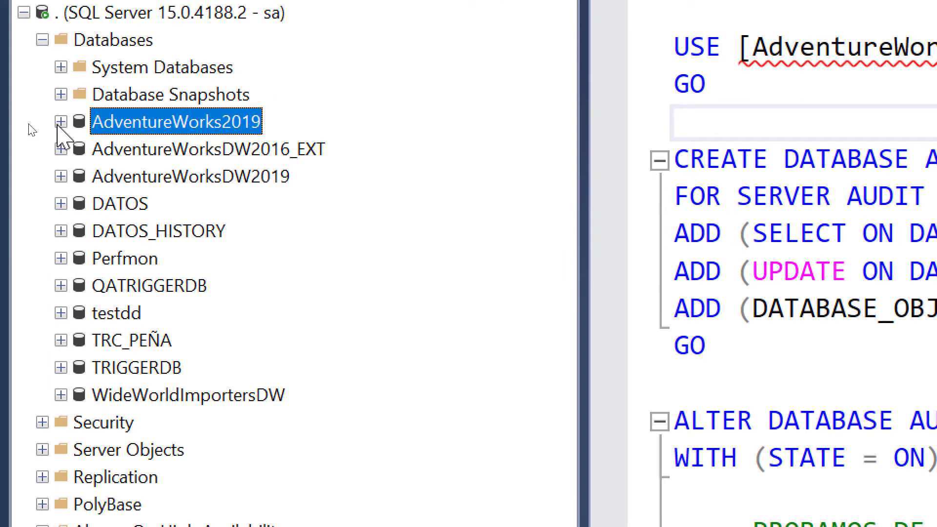
left_click(61, 122)
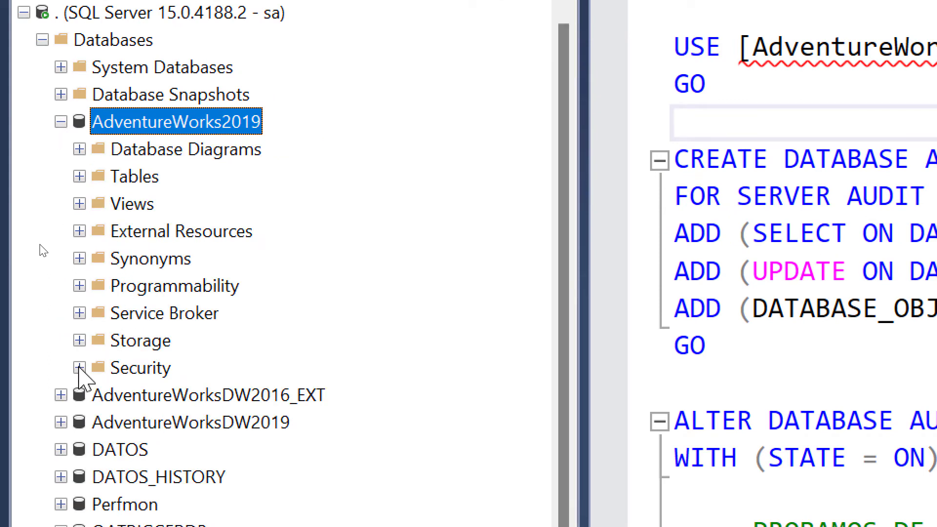
left_click(80, 368)
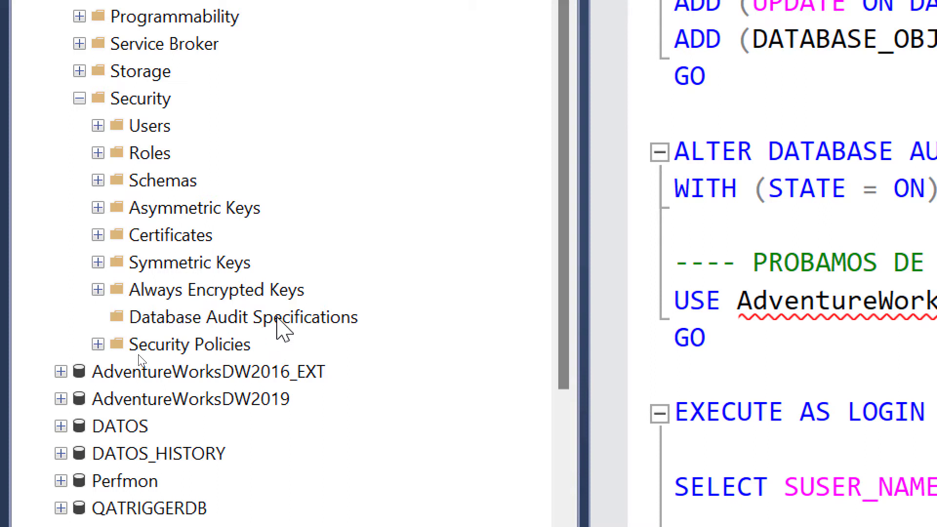
right_click(277, 319)
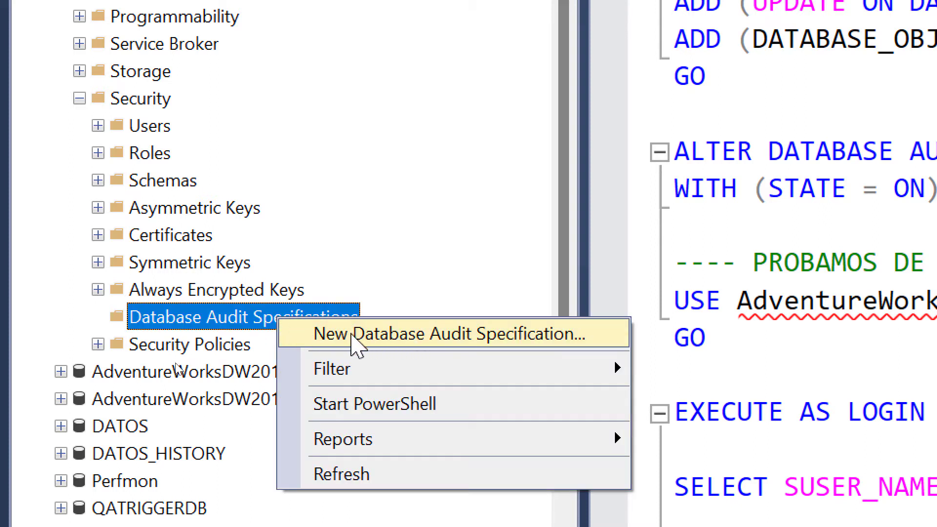
left_click(489, 338)
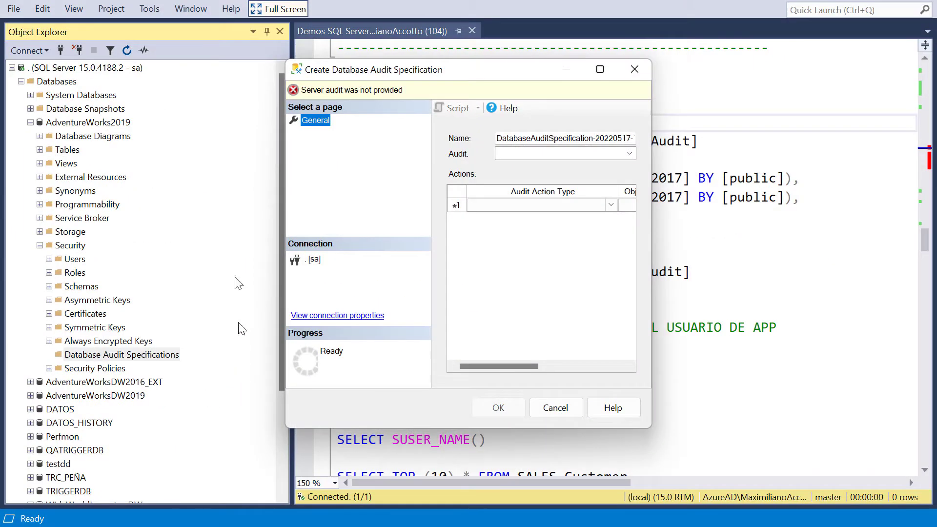
left_click_drag(383, 70, 250, 64)
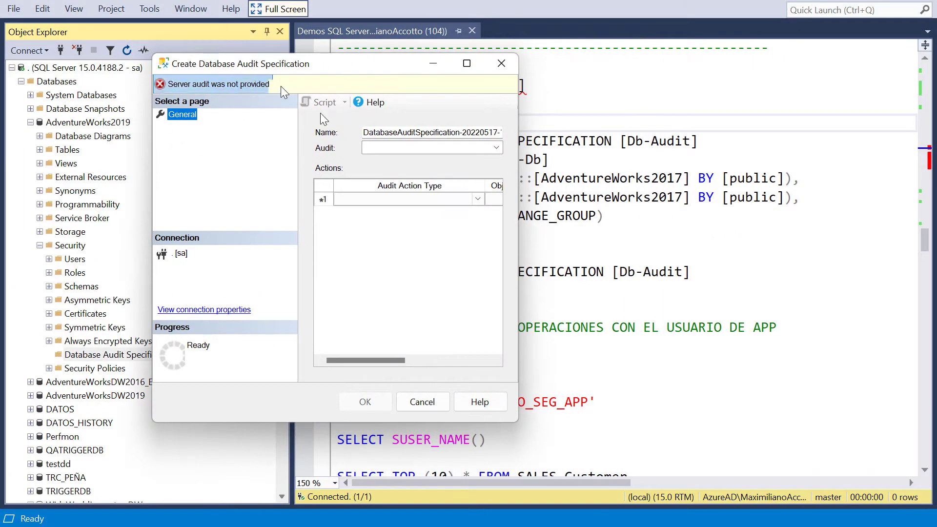
left_click_drag(517, 266, 784, 266)
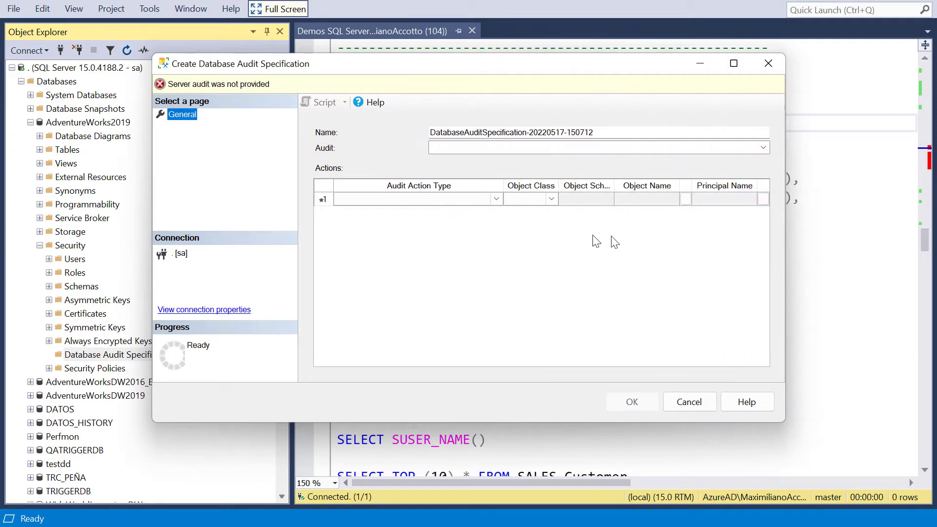
left_click(373, 200)
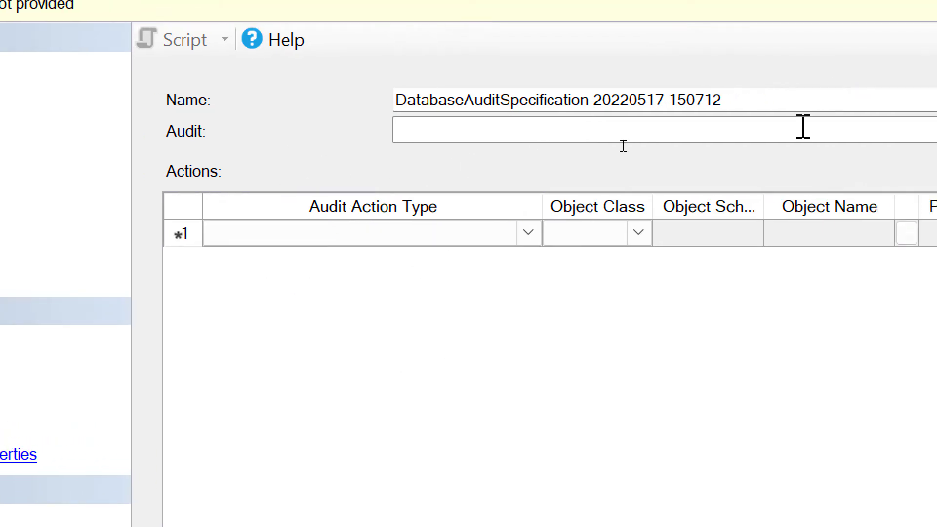
left_click_drag(748, 105, 361, 94)
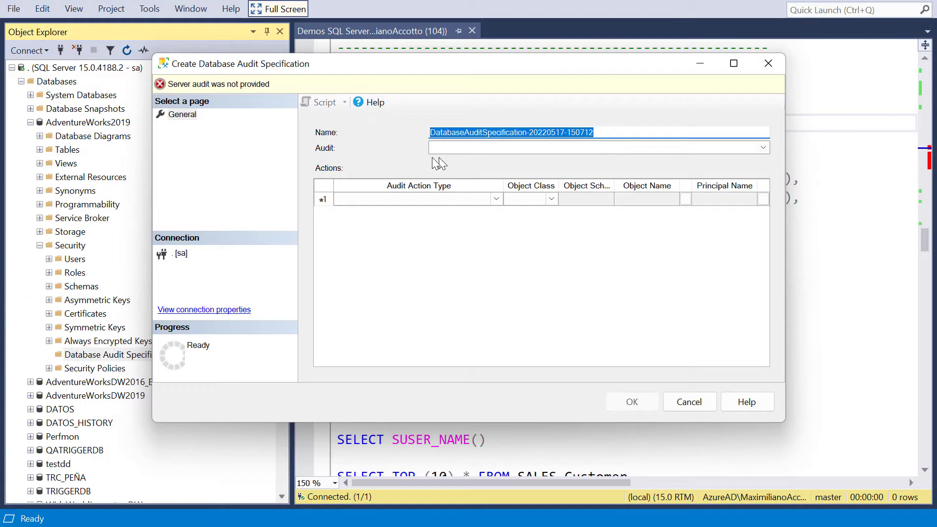
left_click(763, 148)
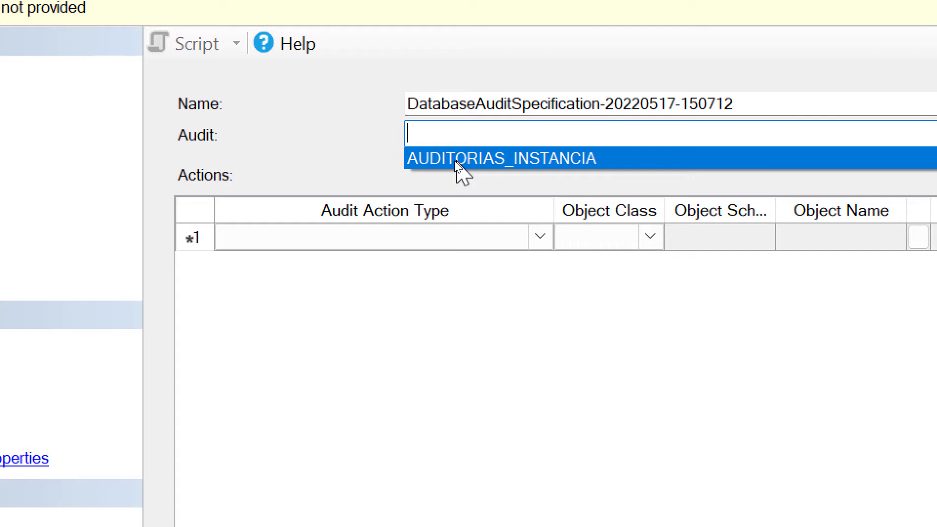
left_click(496, 158)
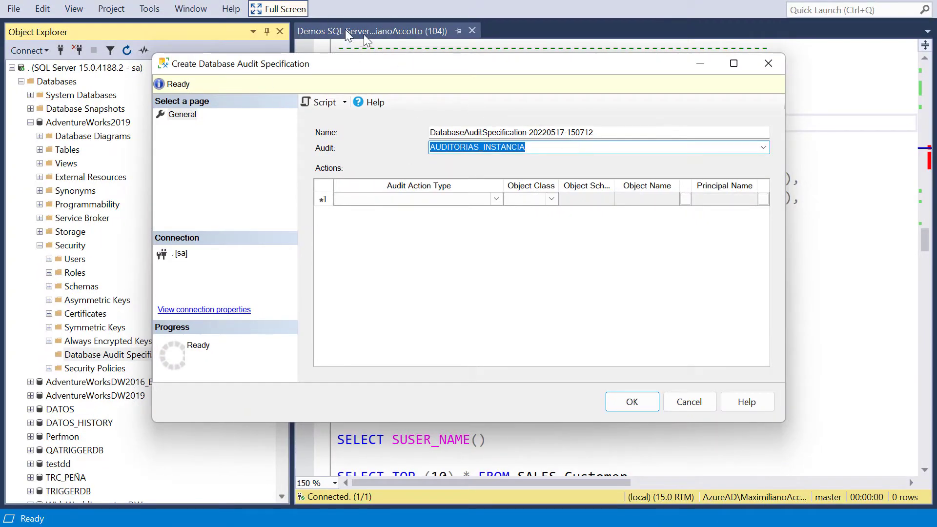
left_click(689, 403)
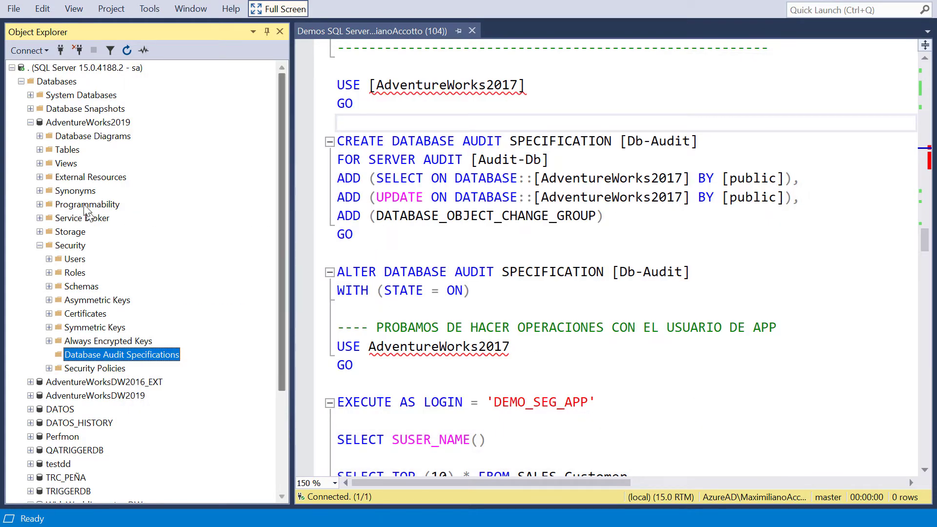
Step: Start a new audit under the server-level security audits and name it AUDITORIAS_DB
left_click(32, 123)
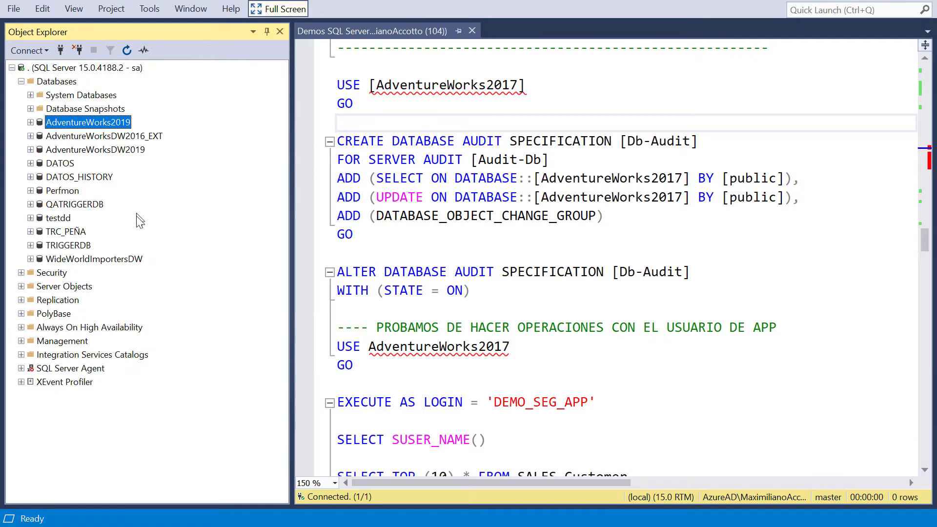
left_click(21, 273)
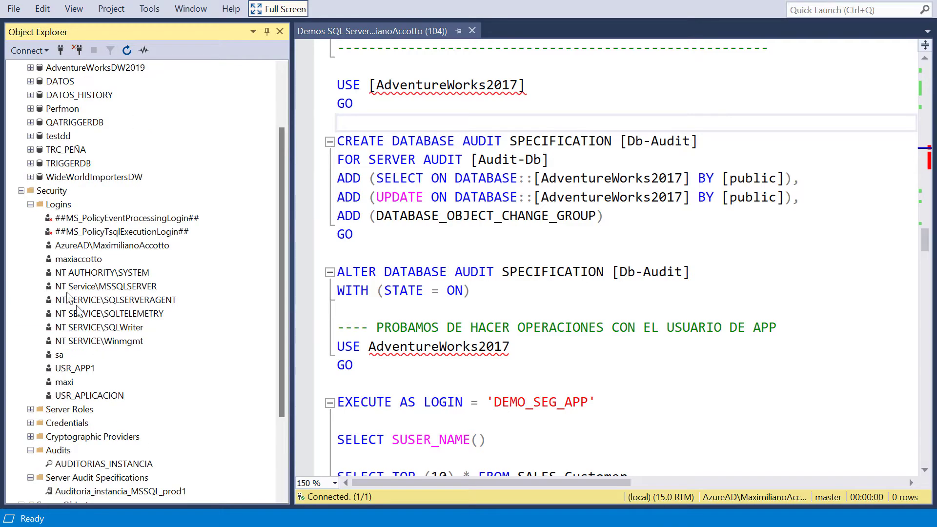
left_click(33, 207)
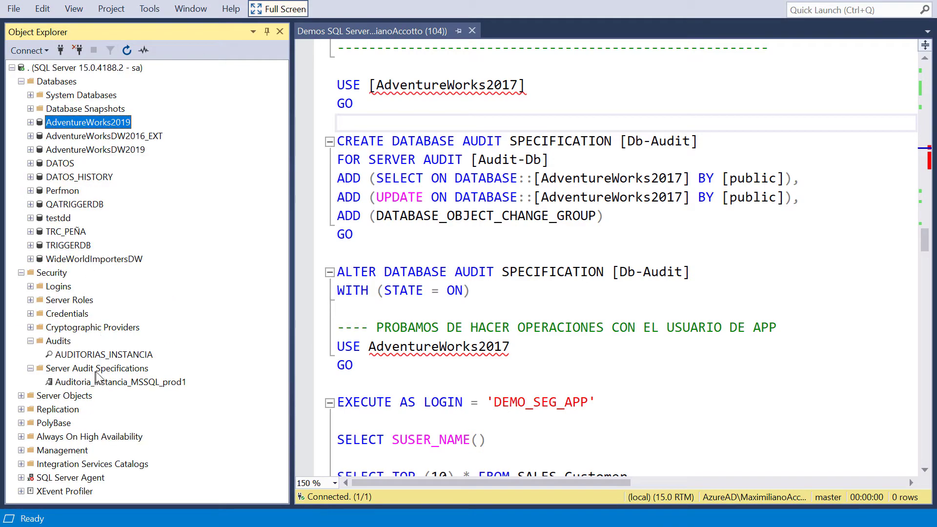
left_click(111, 369)
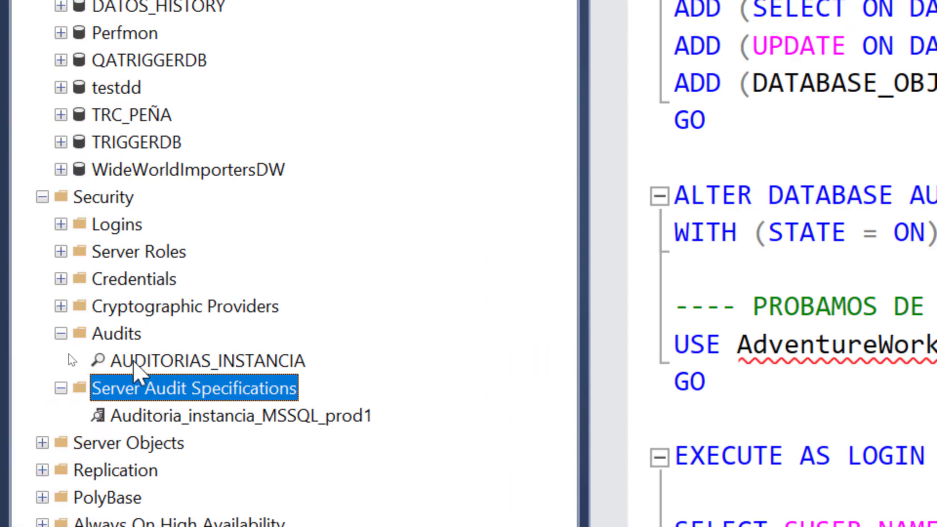
left_click(57, 341)
right_click(115, 336)
left_click(194, 347)
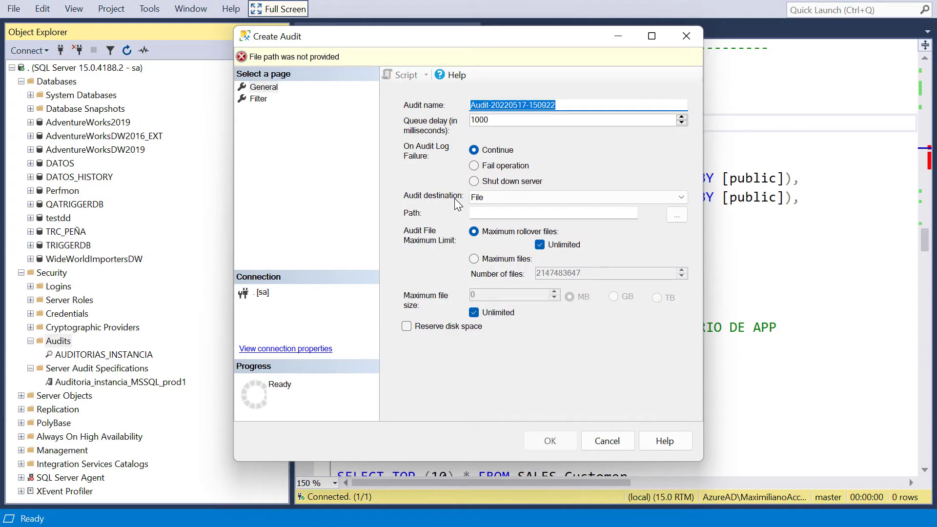
key("Caps_Lock")
key("Caps_Lock")
type("AUDITORIAS_DB")
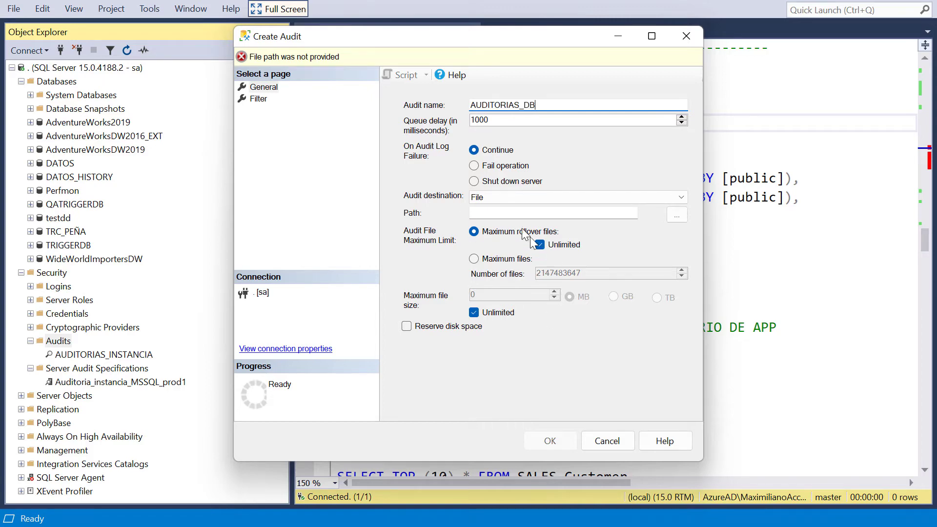
Step: Set the file destination path of the new audit to the F:\SQL folder
left_click(676, 215)
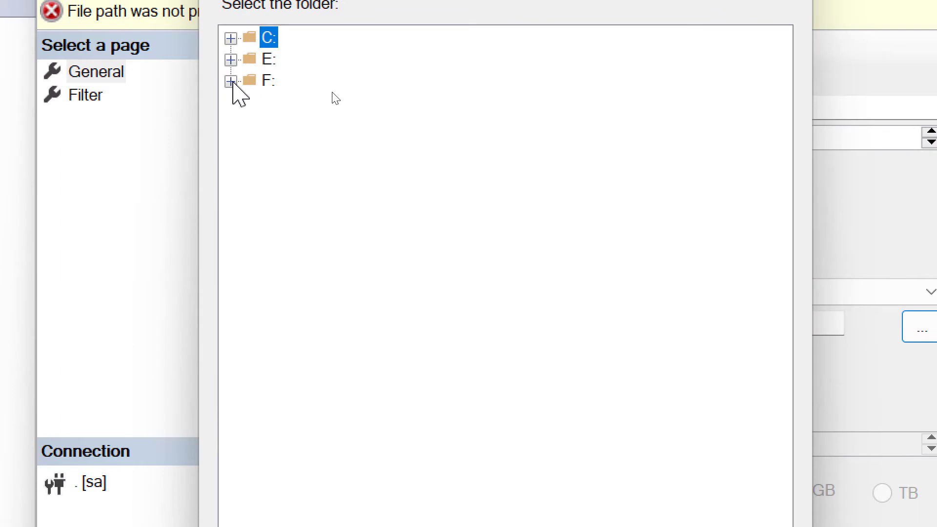
left_click(231, 80)
left_click(295, 231)
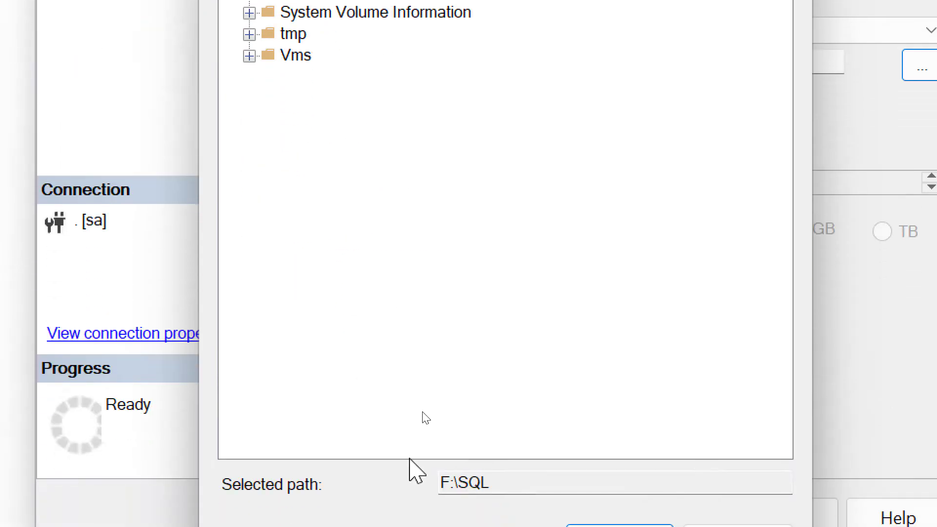
left_click(627, 526)
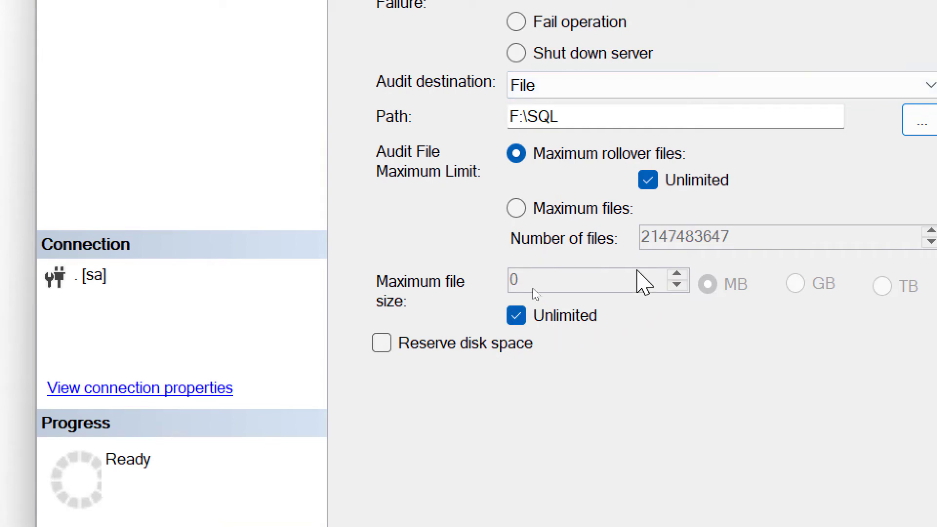
Step: Limit the audit's maximum file size to 512 MB and create the audit
double_click(605, 283)
type("512")
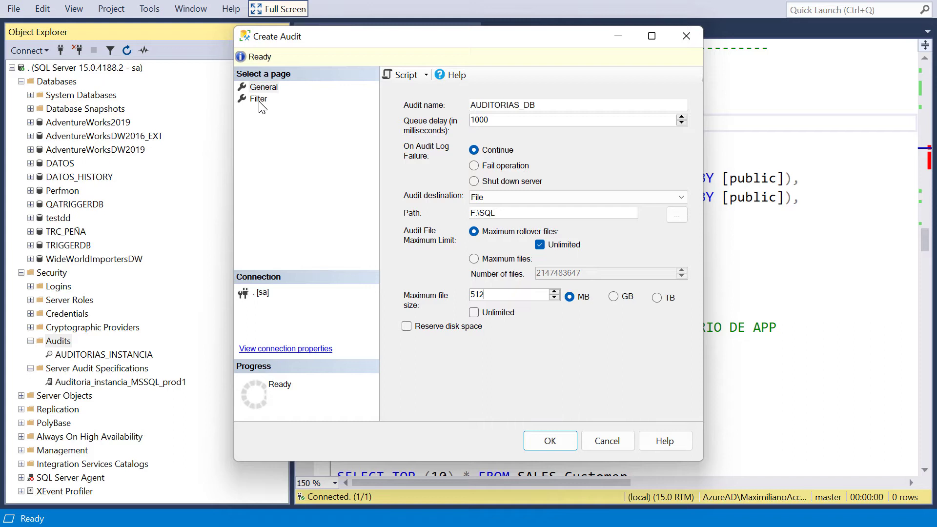
left_click(550, 441)
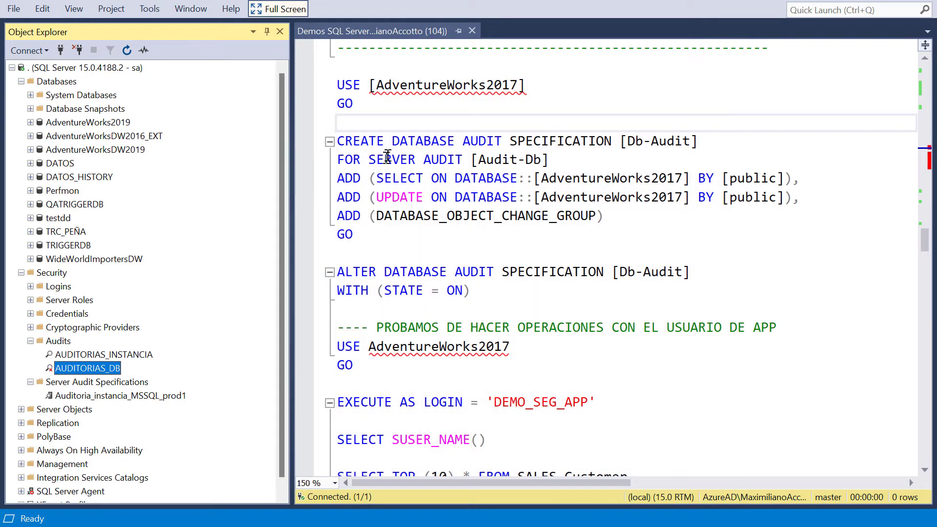
Step: Enable the AUDITORIAS_DB audit and dismiss the result dialog
right_click(101, 370)
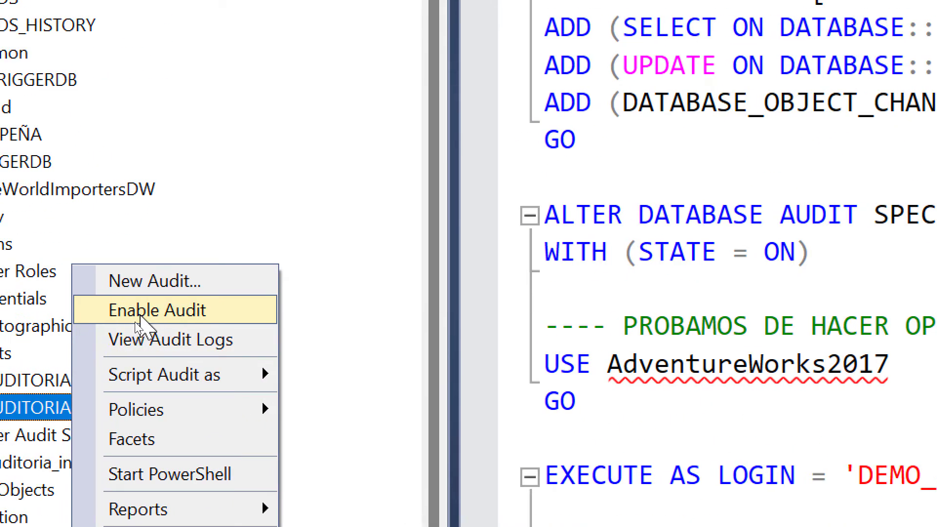
left_click(139, 315)
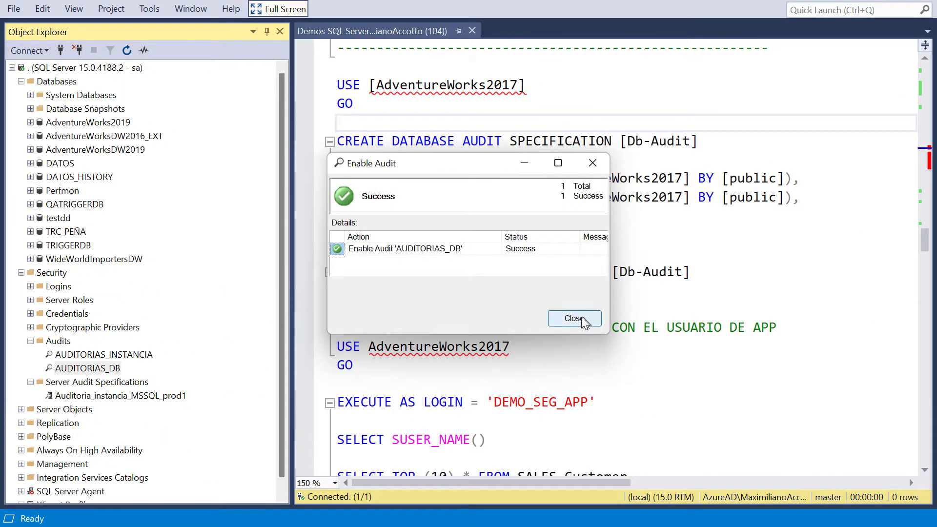
left_click(580, 319)
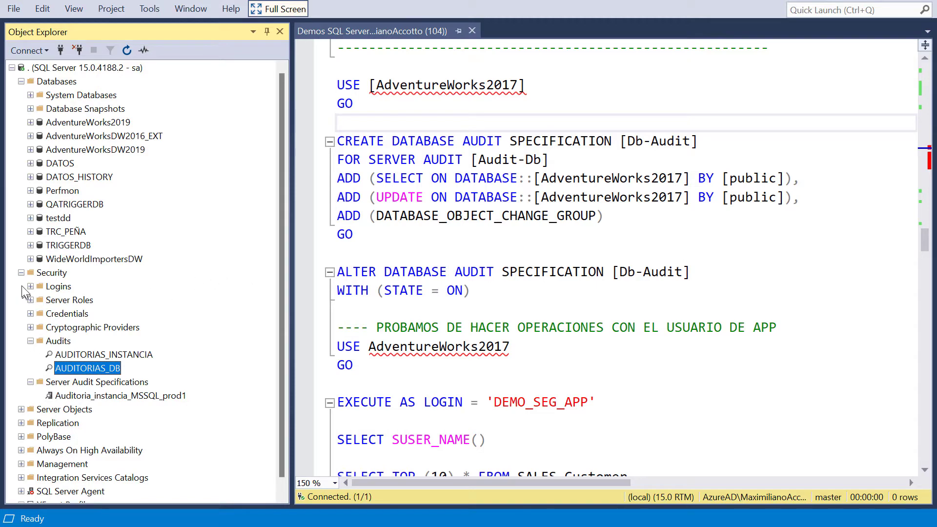
Step: Start a new database audit specification in the AdventureWorks2019 database's security section, with its dialog maximized
left_click(21, 273)
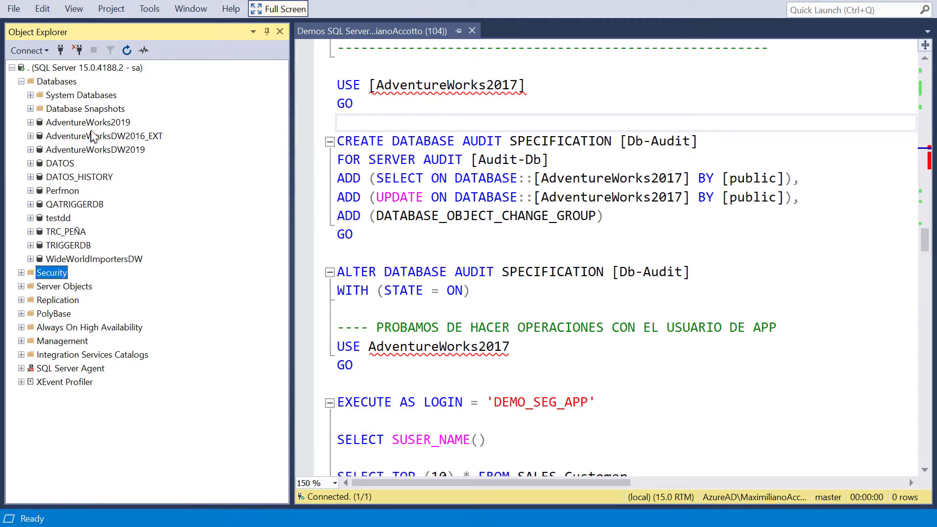
left_click(85, 125)
left_click(32, 122)
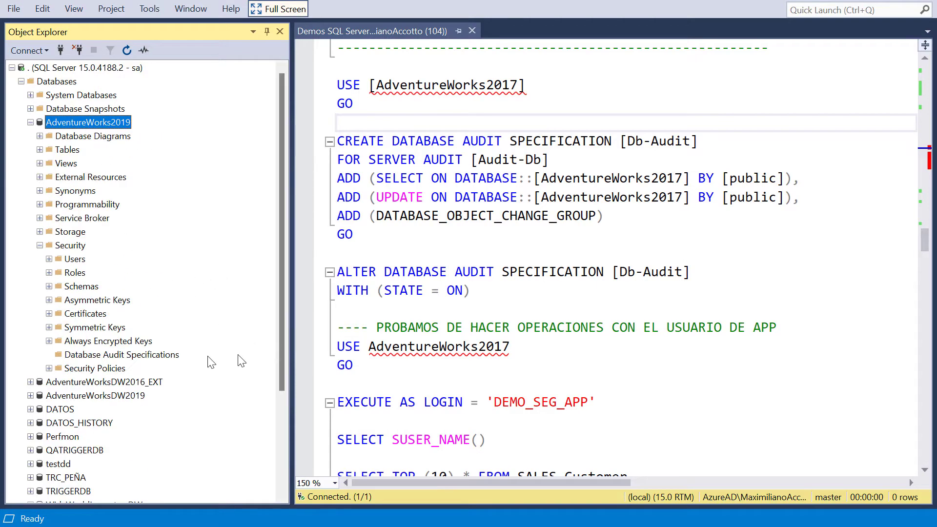
right_click(124, 360)
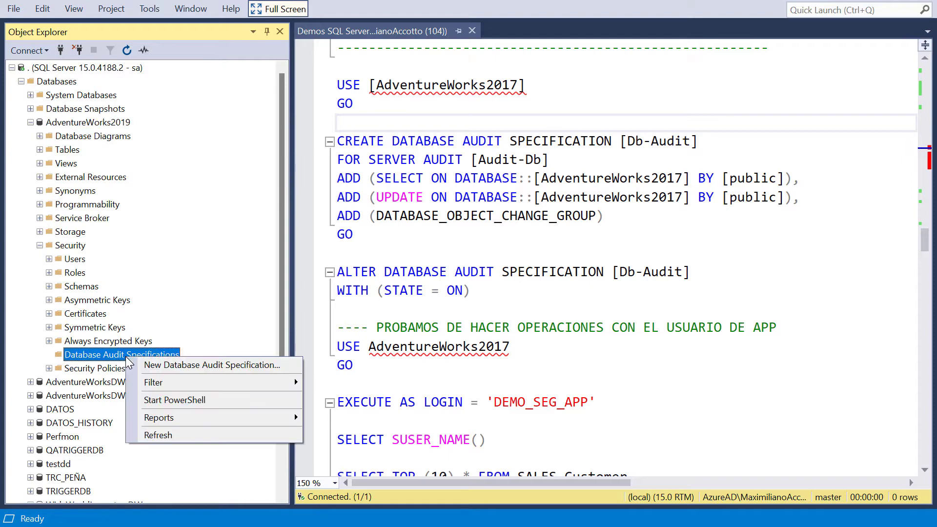
left_click(253, 364)
left_click(600, 73)
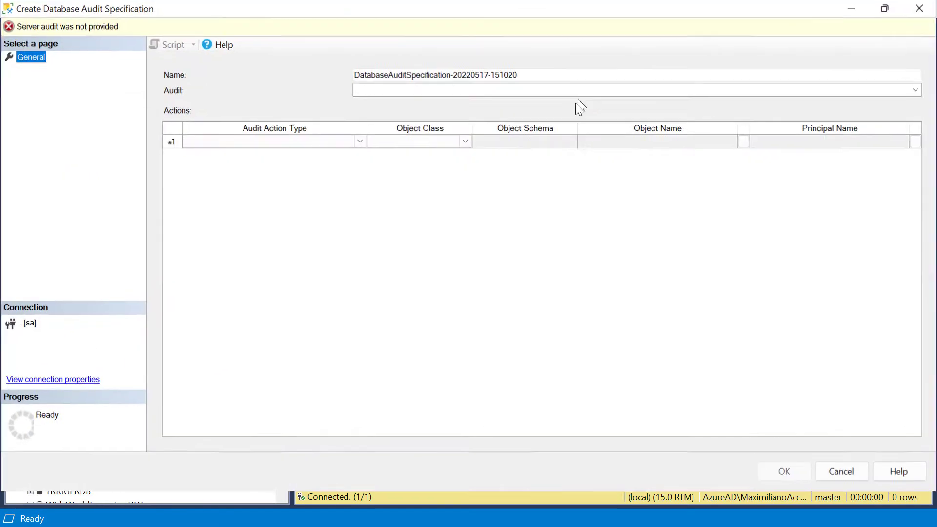
Step: Name the database audit specification AUDITORIAS_DB_PROD and assign it to the AUDITORIAS_DB audit
left_click(571, 78)
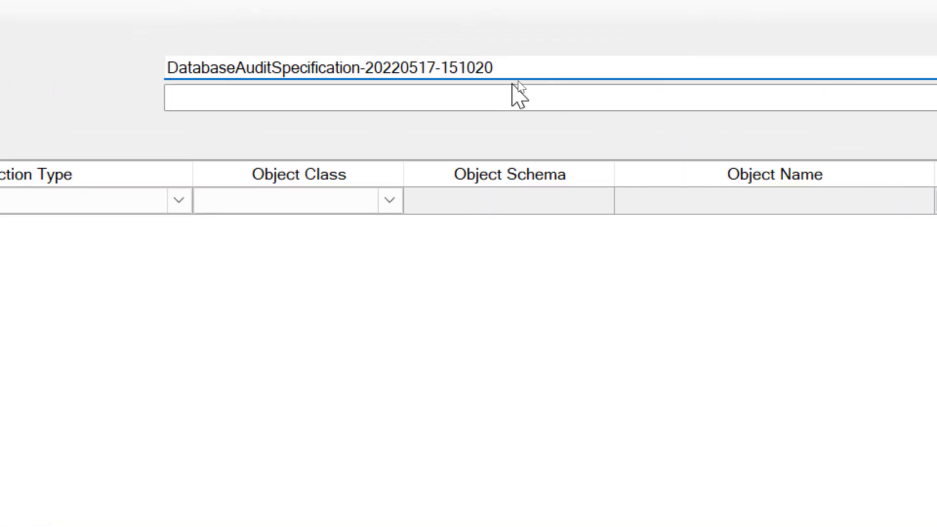
left_click_drag(532, 79, 264, 75)
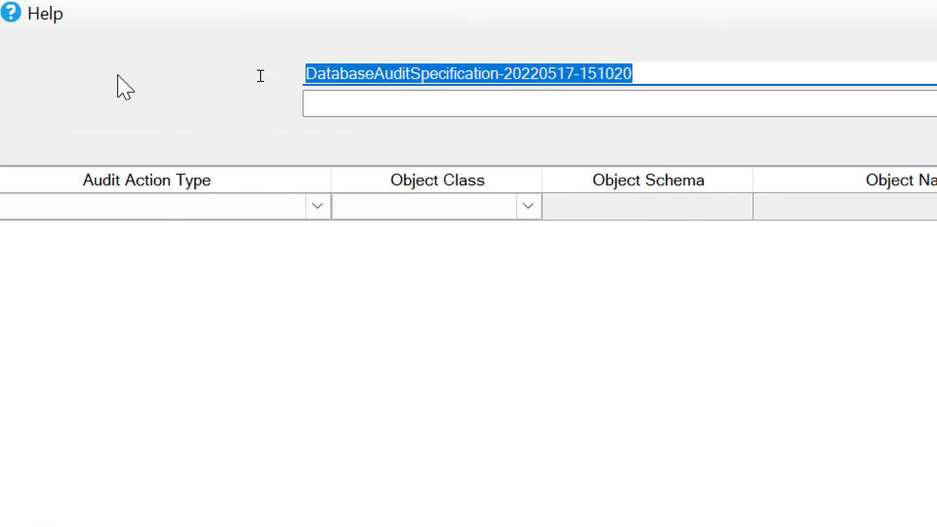
type("AUDITORIAS_DB")
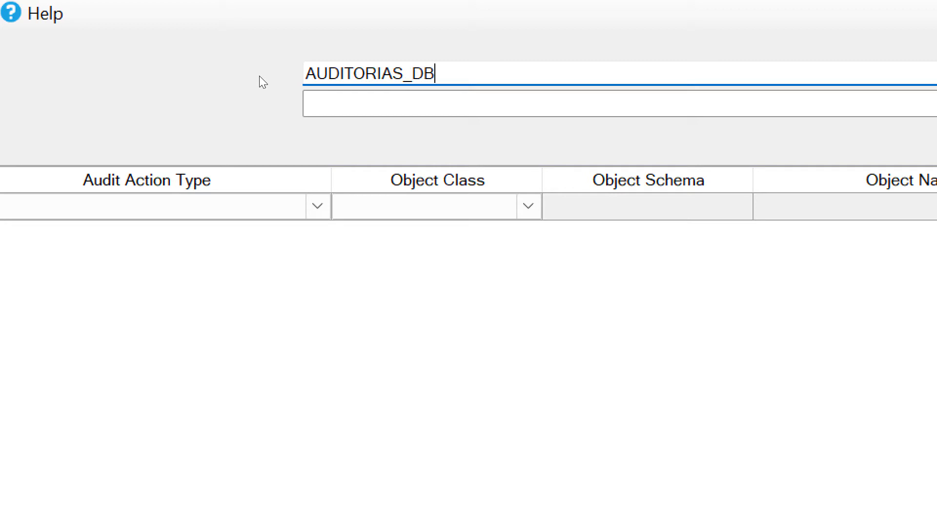
type("_PROD")
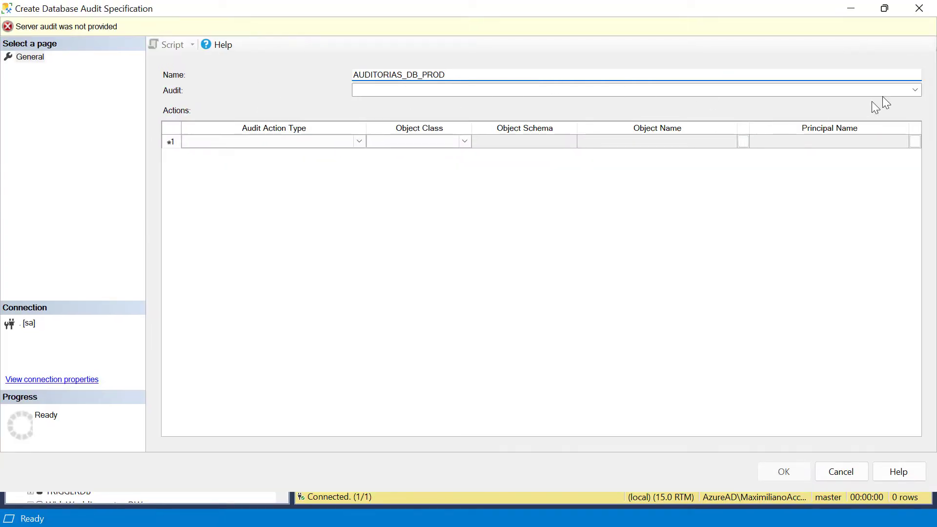
left_click(914, 91)
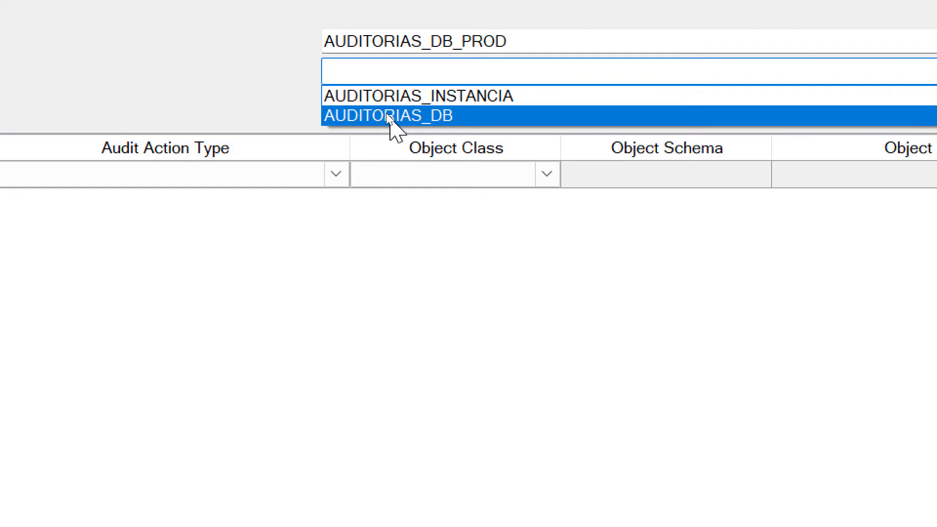
left_click(385, 113)
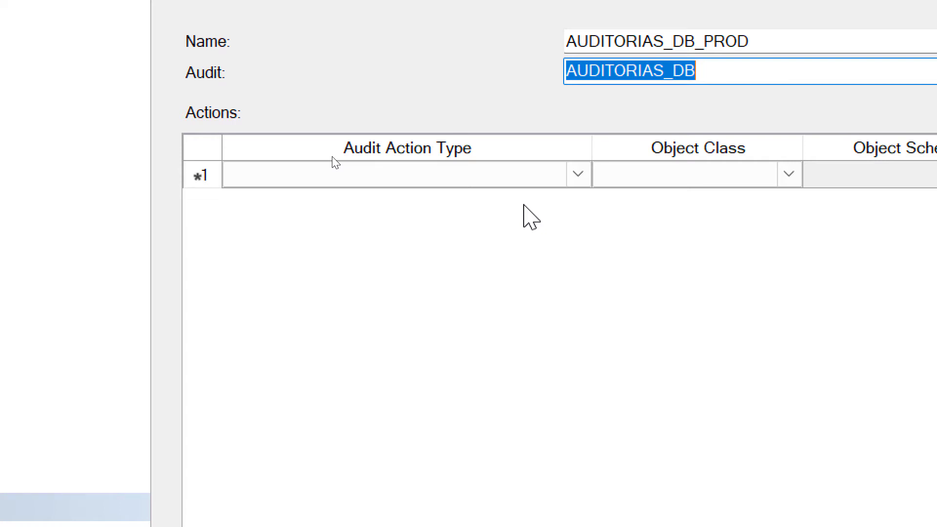
Step: Look through the available audit action types and set the first action row to SELECT
left_click(566, 180)
left_click(579, 177)
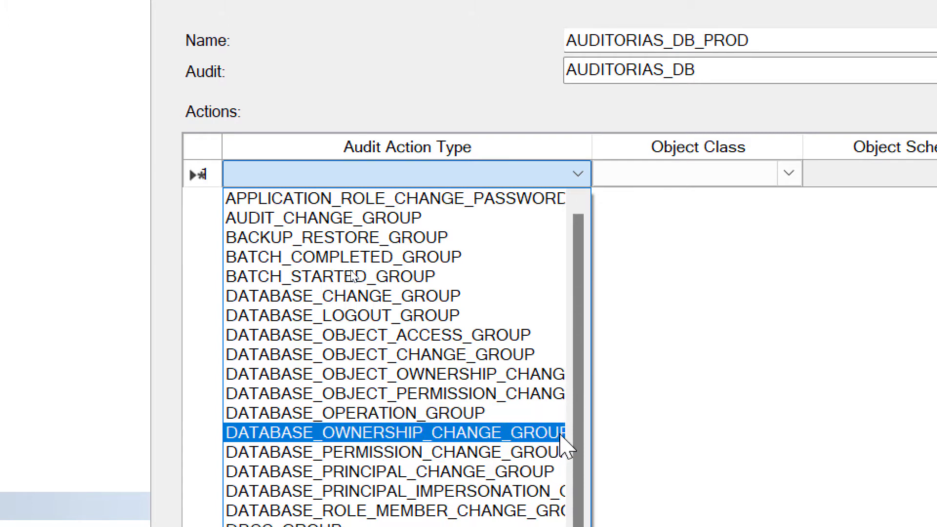
scroll(564, 417, "down", 3)
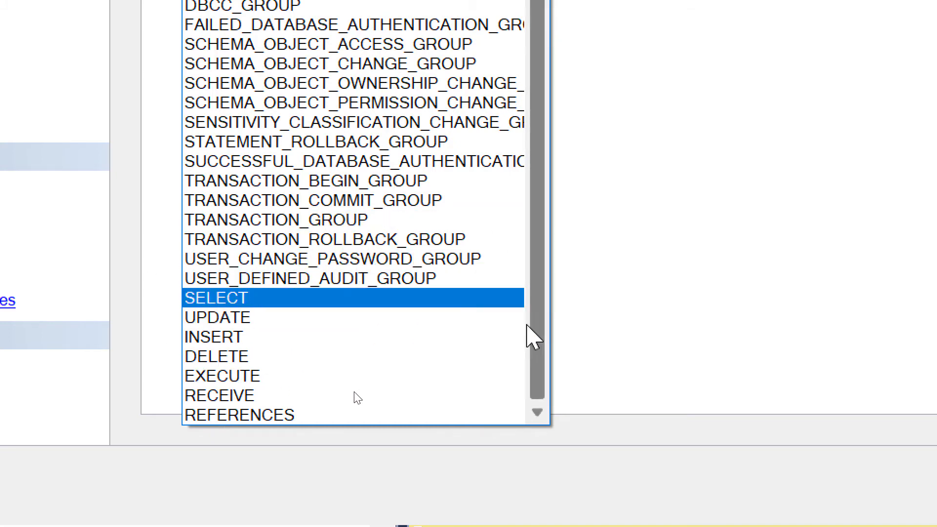
left_click_drag(535, 334, 533, 261)
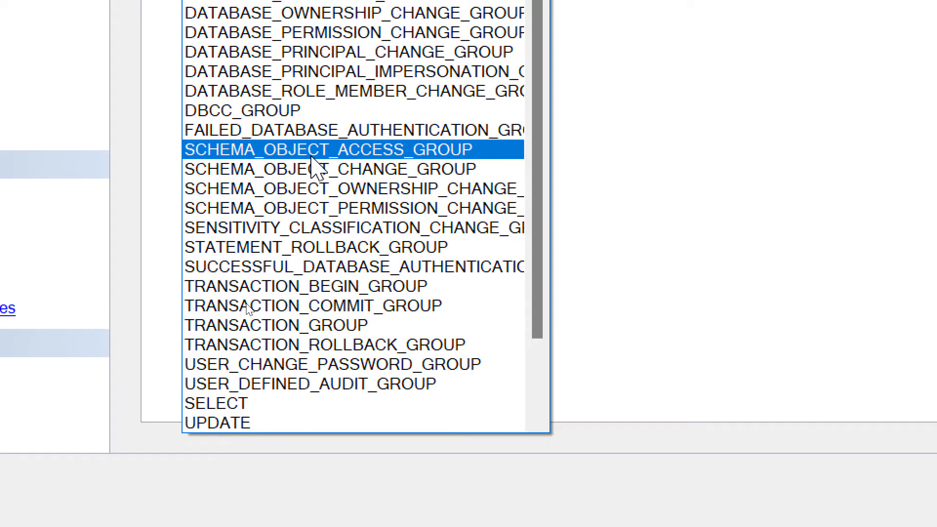
left_click_drag(535, 227, 534, 173)
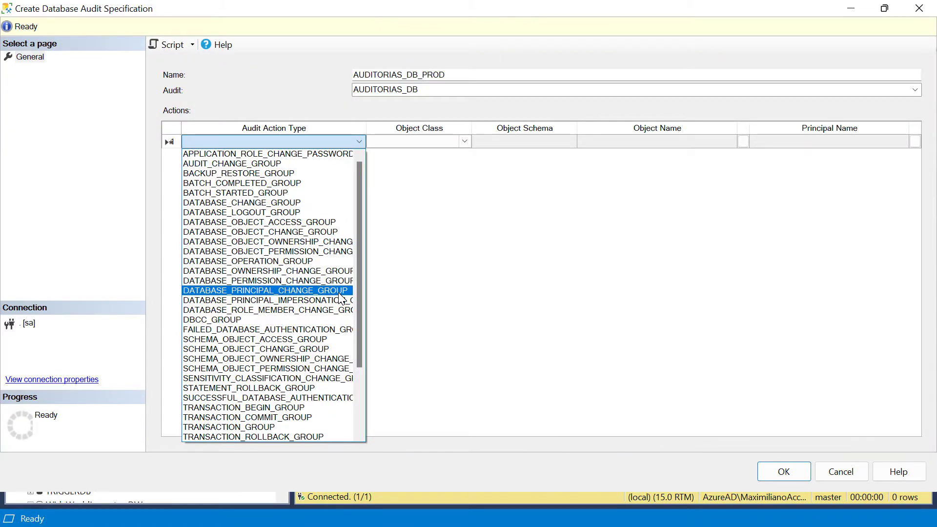
left_click_drag(357, 342, 370, 418)
left_click(244, 380)
Step: Add UPDATE and DELETE as the audit action types of the second and third rows
left_click(359, 156)
left_click(361, 431)
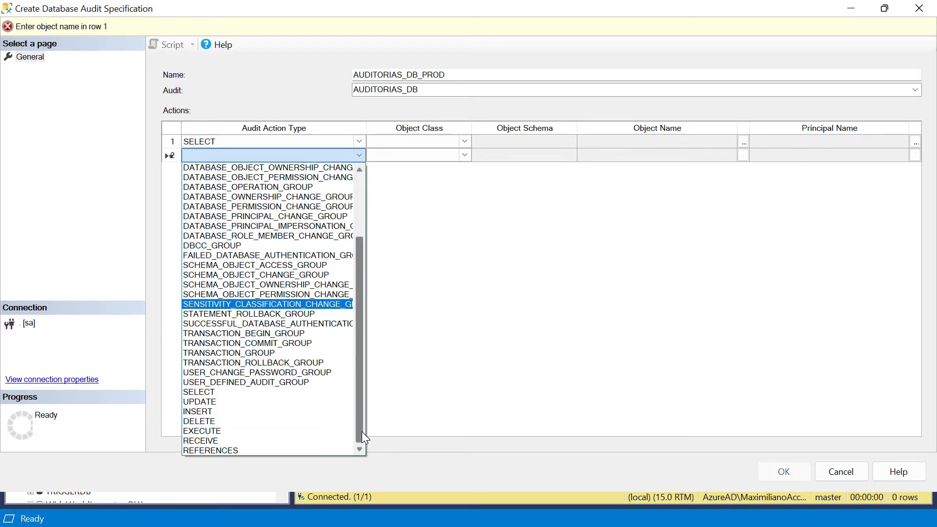
left_click(226, 409)
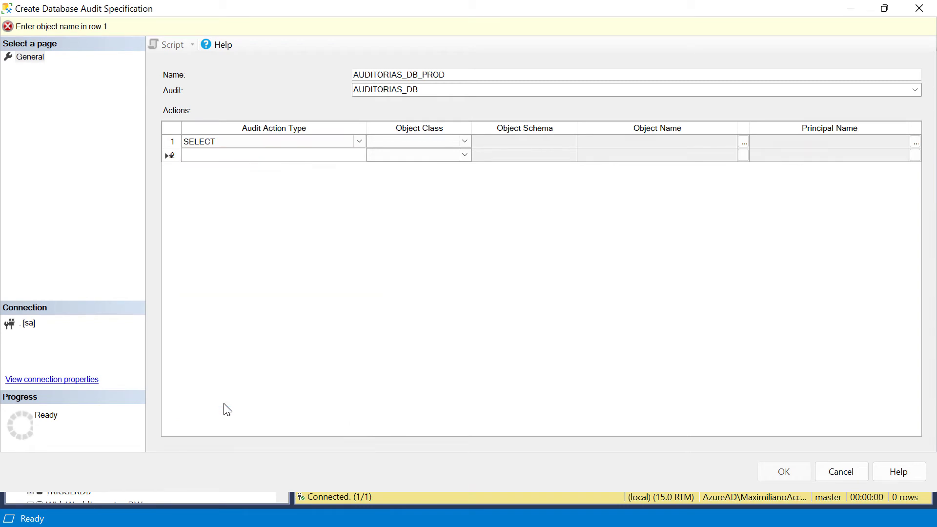
left_click(359, 169)
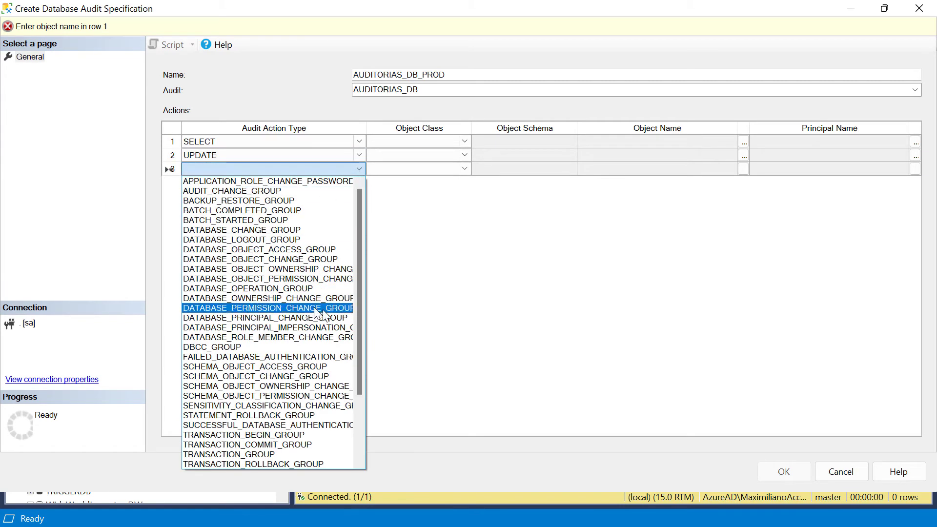
left_click(361, 452)
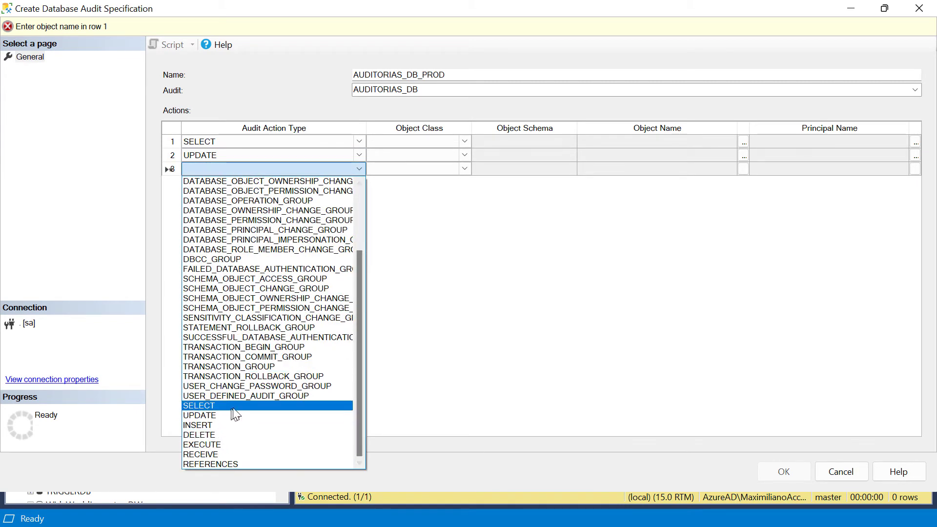
left_click(228, 435)
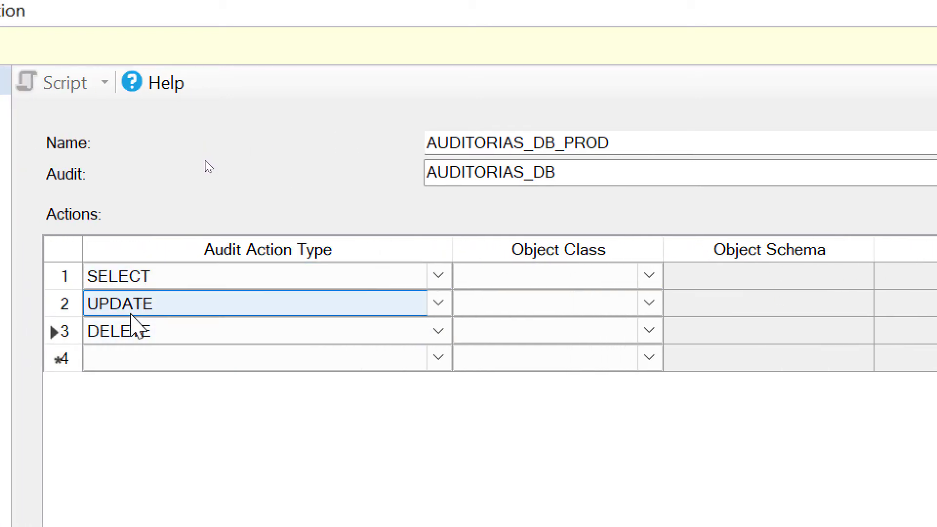
left_click(127, 347)
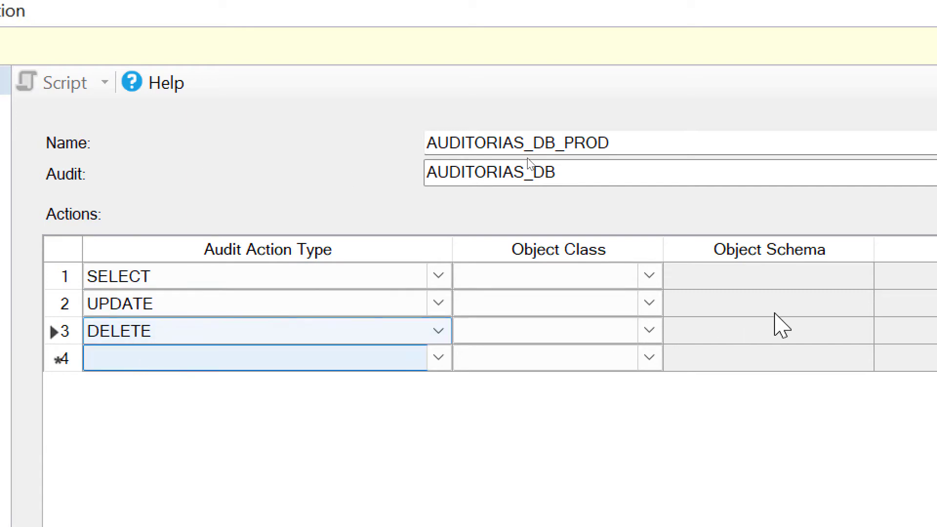
Step: Set the object class to DATABASE for the SELECT, UPDATE and DELETE actions
left_click(650, 276)
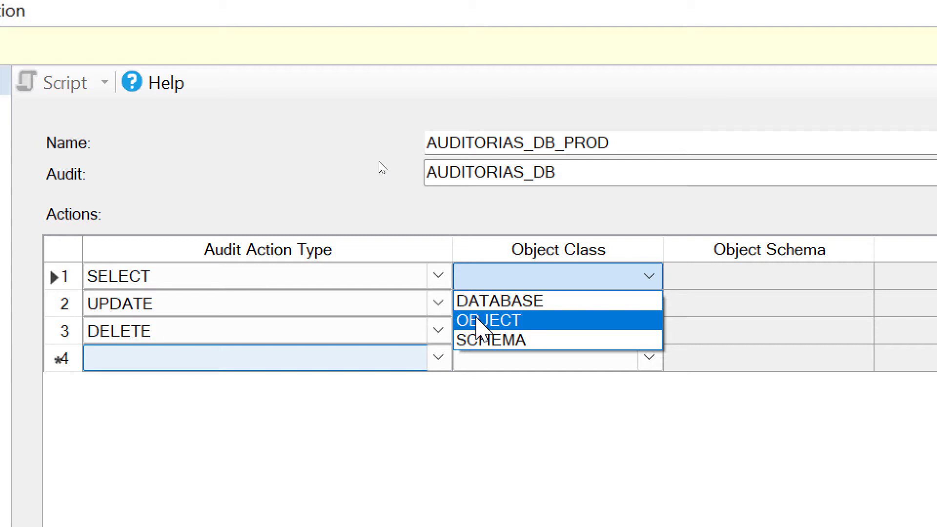
left_click(496, 300)
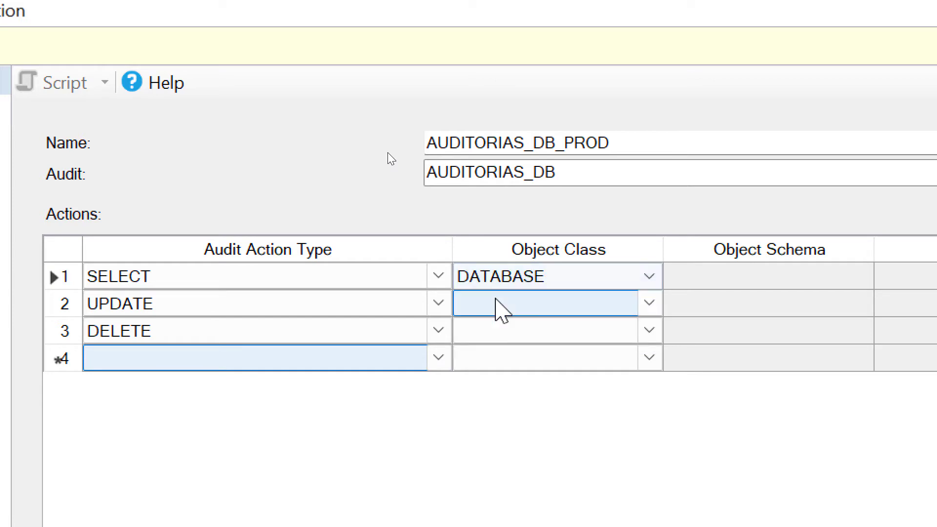
left_click(619, 308)
left_click(619, 308)
left_click(451, 327)
left_click(620, 332)
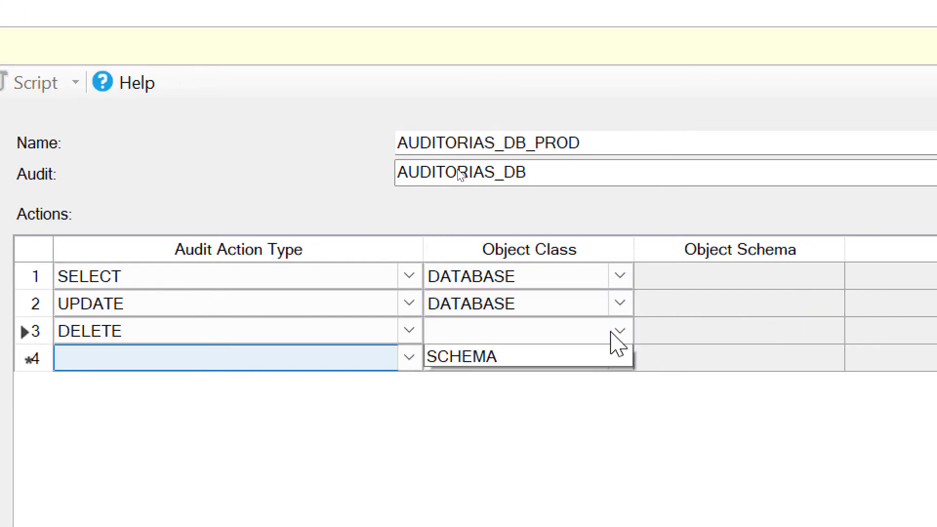
left_click(481, 356)
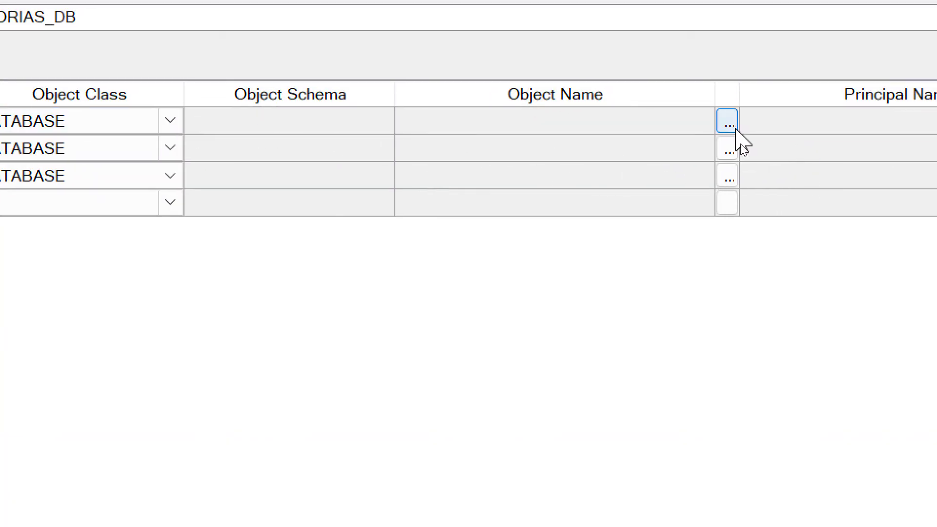
Step: Assign the AdventureWorks2019 database as the audited object of the SELECT action
left_click(727, 122)
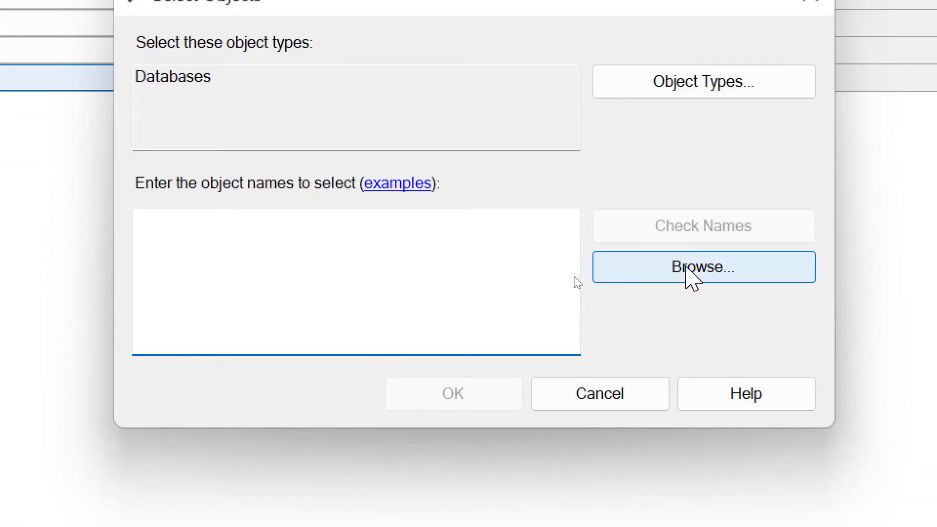
left_click(716, 393)
left_click(145, 173)
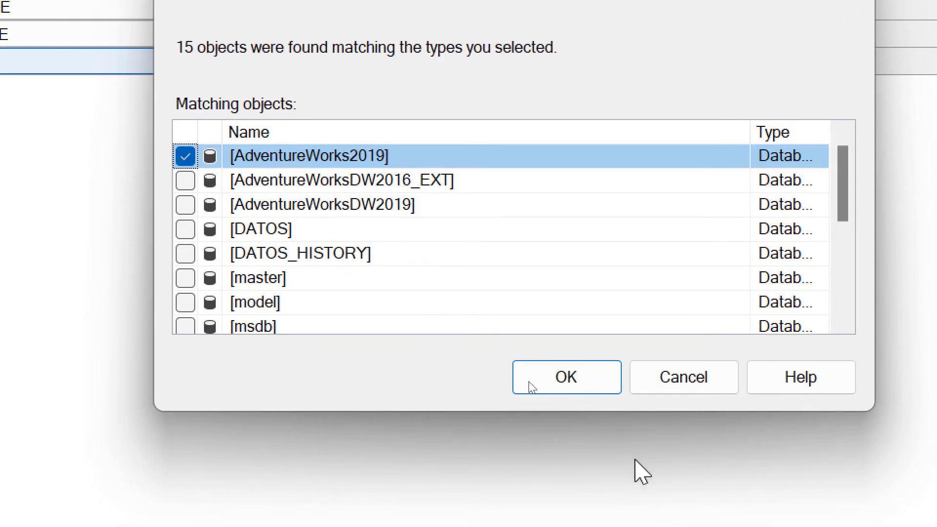
left_click(567, 379)
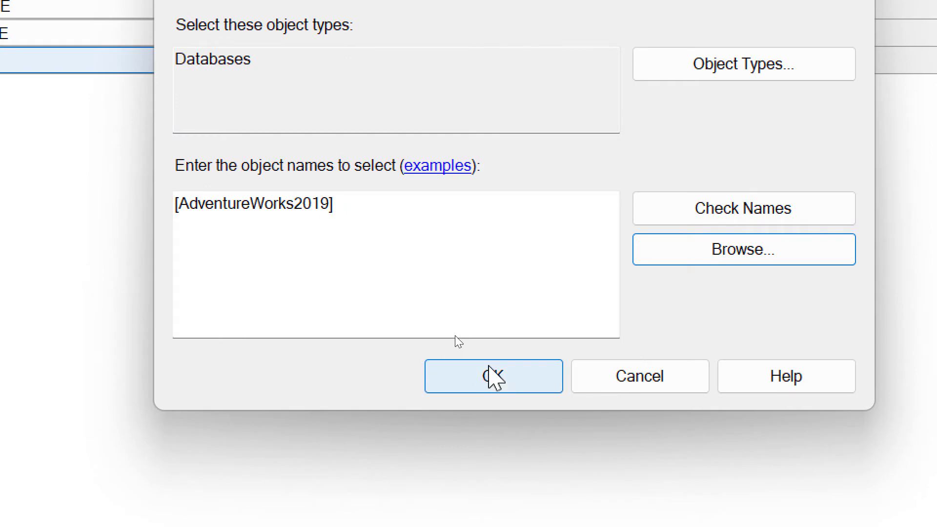
left_click(486, 373)
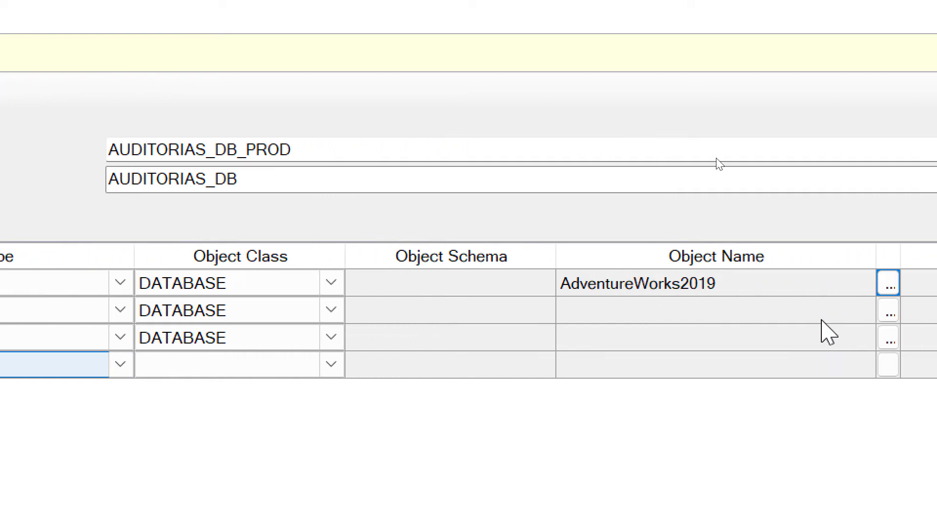
Step: Assign the AdventureWorks2019 database as the audited object of the UPDATE action
left_click(829, 313)
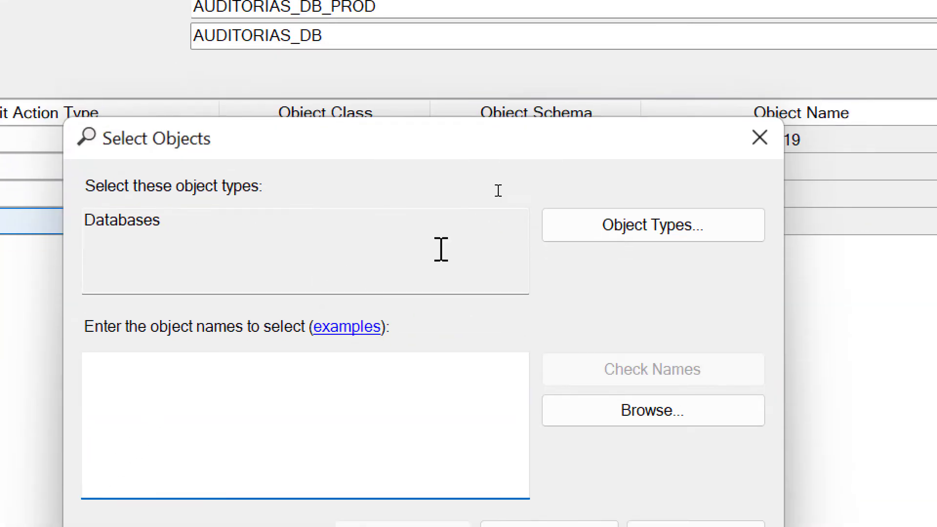
left_click(599, 239)
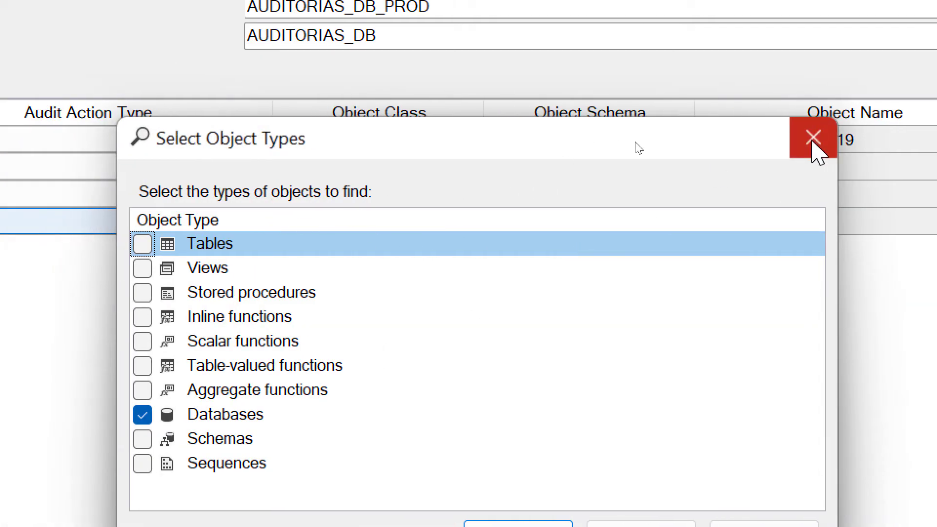
left_click(786, 142)
left_click(646, 419)
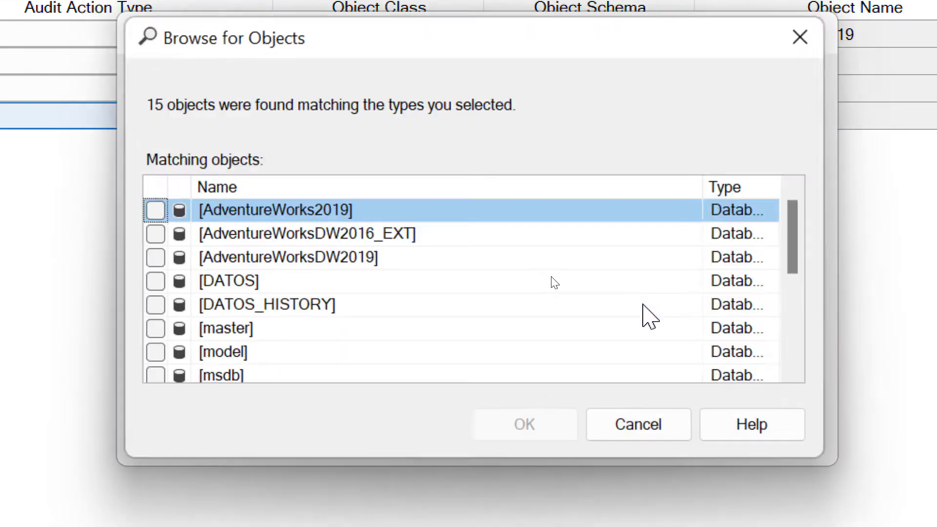
left_click(148, 210)
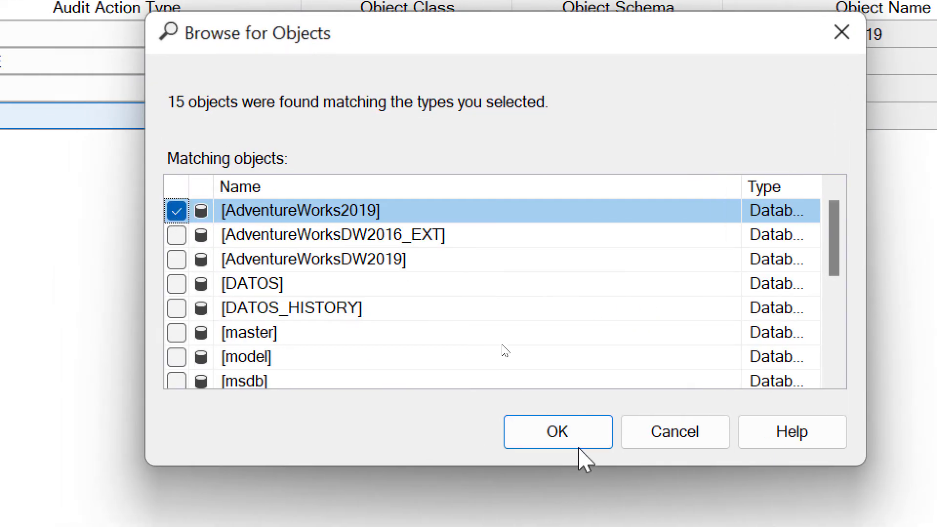
left_click(529, 431)
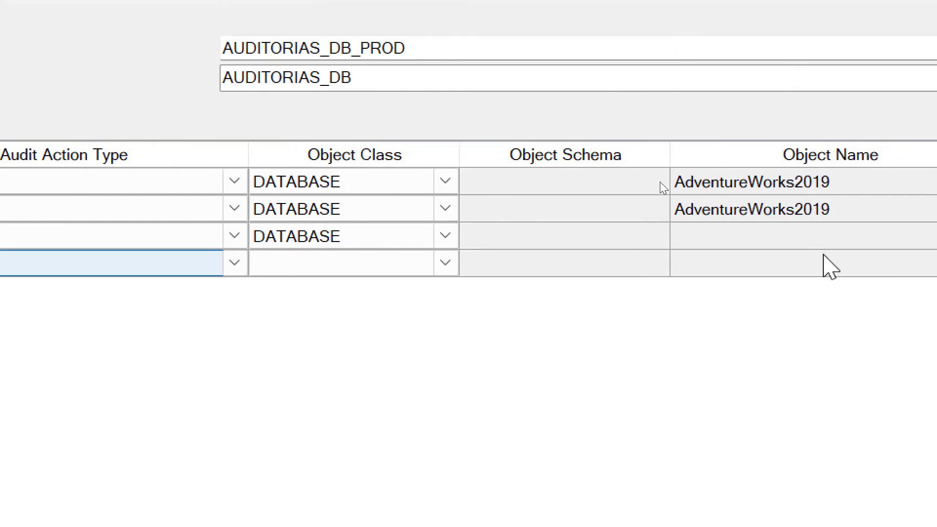
Step: Assign the AdventureWorks2019 database as the audited object of the DELETE action
left_click(887, 113)
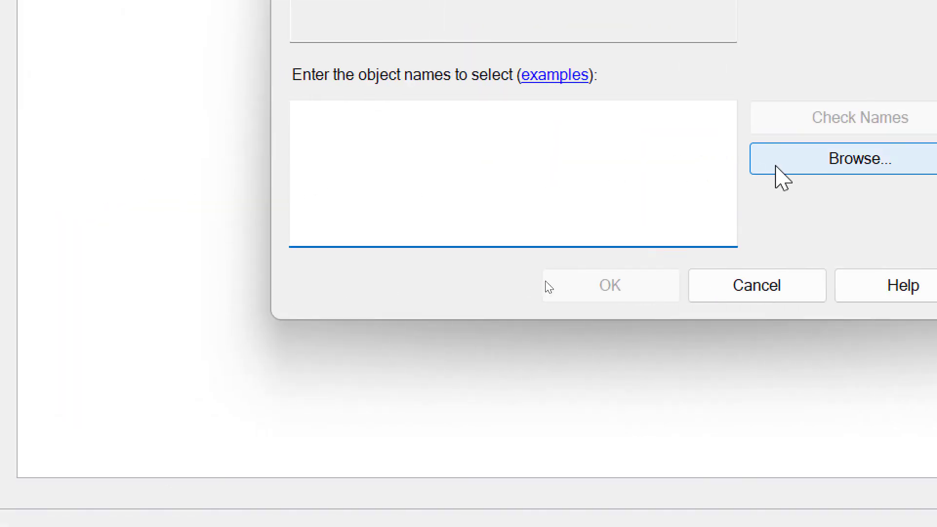
left_click(434, 452)
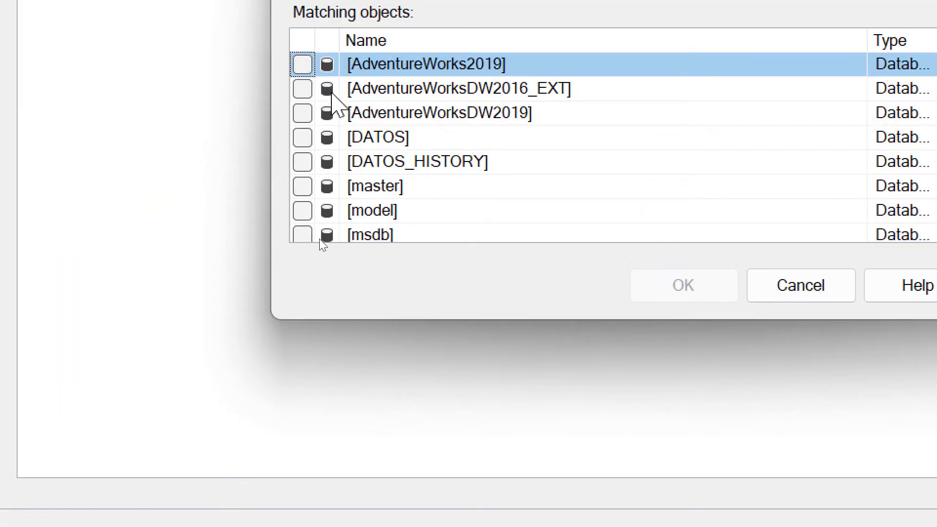
left_click(306, 64)
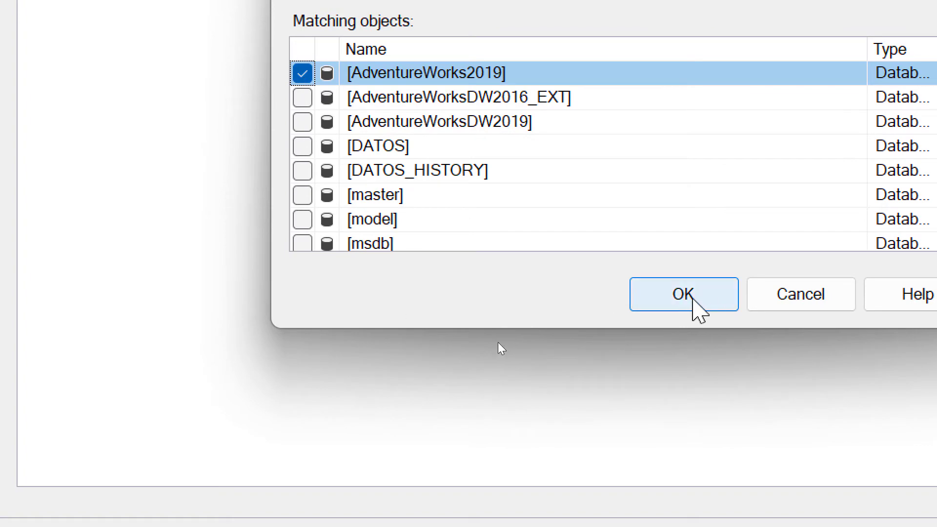
left_click(692, 298)
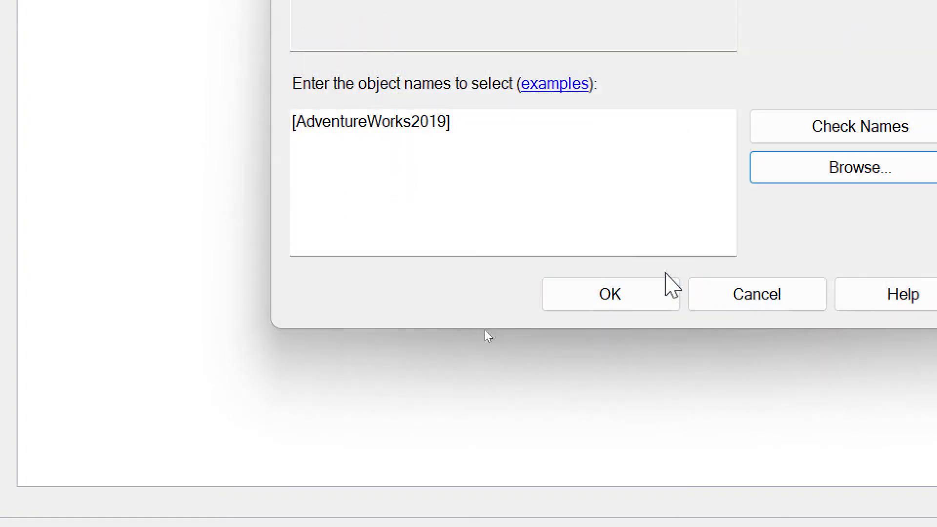
left_click(603, 298)
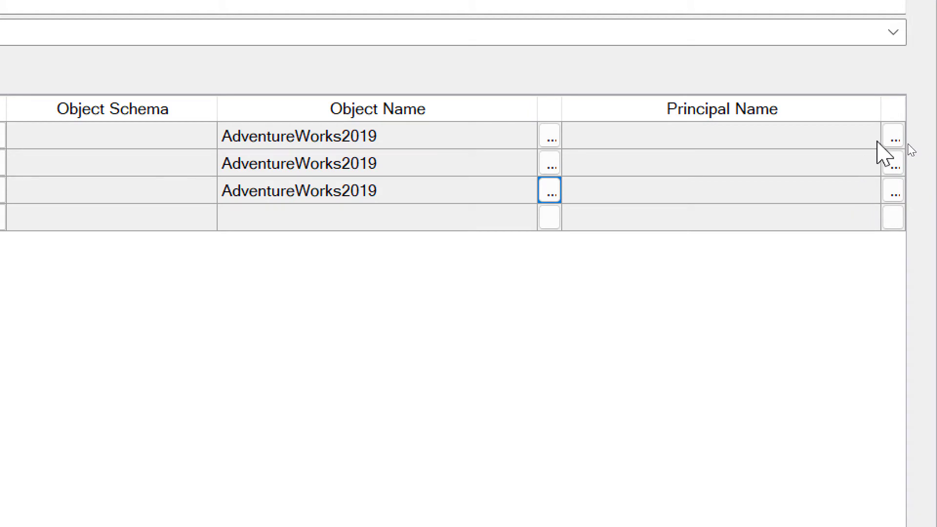
Step: Assign the public database role as the principal of the SELECT action
left_click(893, 138)
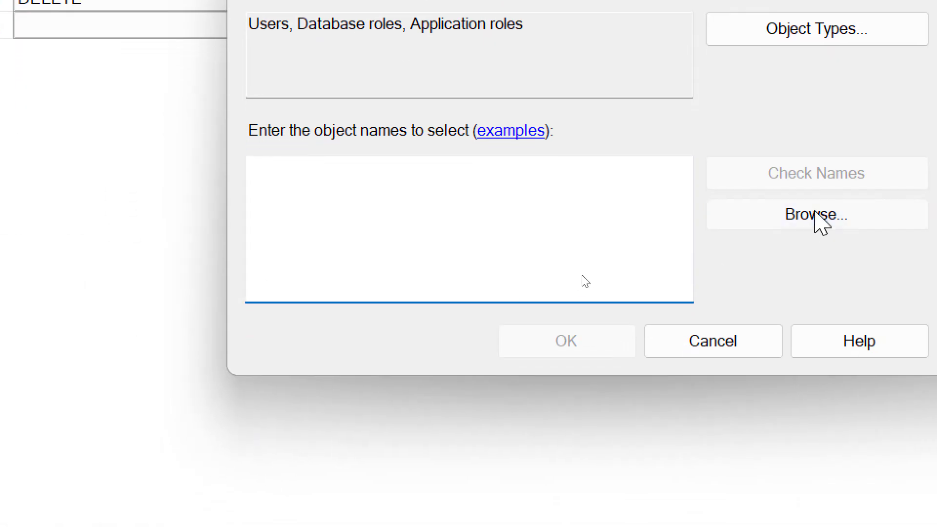
left_click(559, 406)
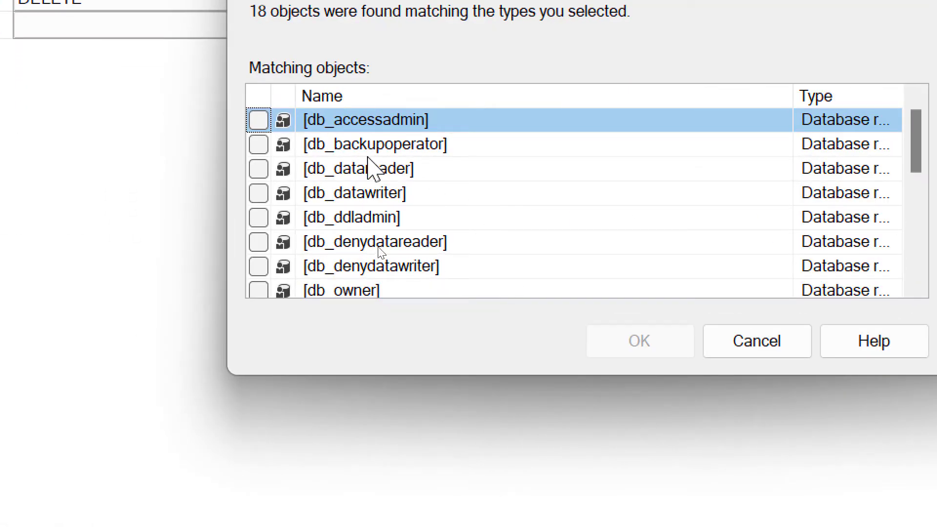
scroll(581, 274, "down", 4)
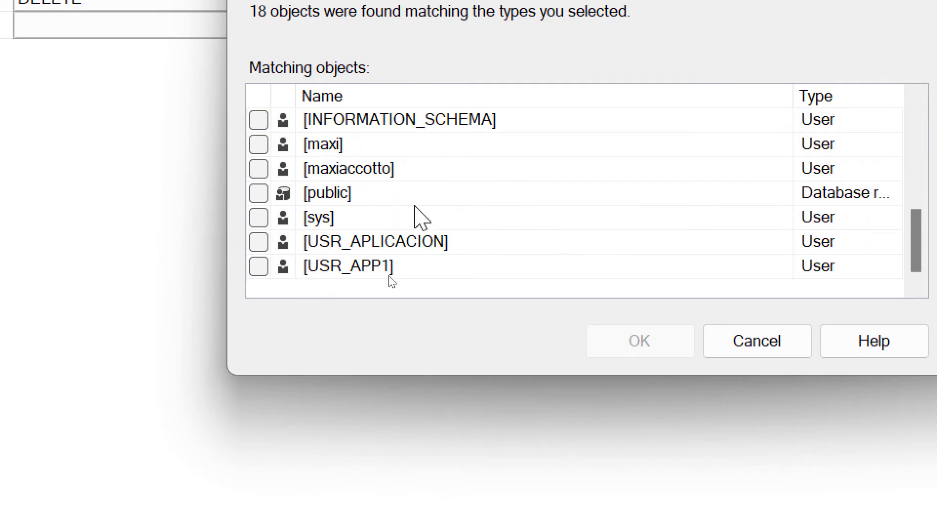
scroll(505, 228, "up", 4)
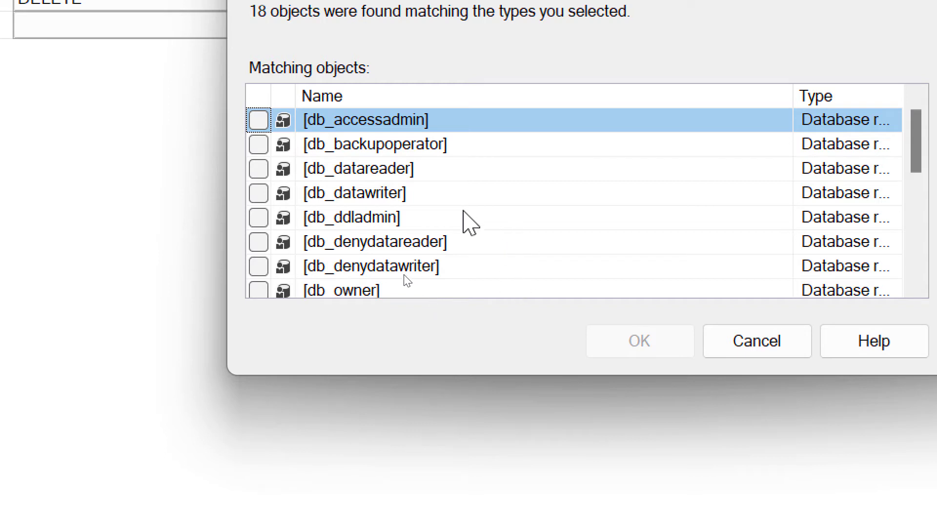
scroll(481, 220, "down", 4)
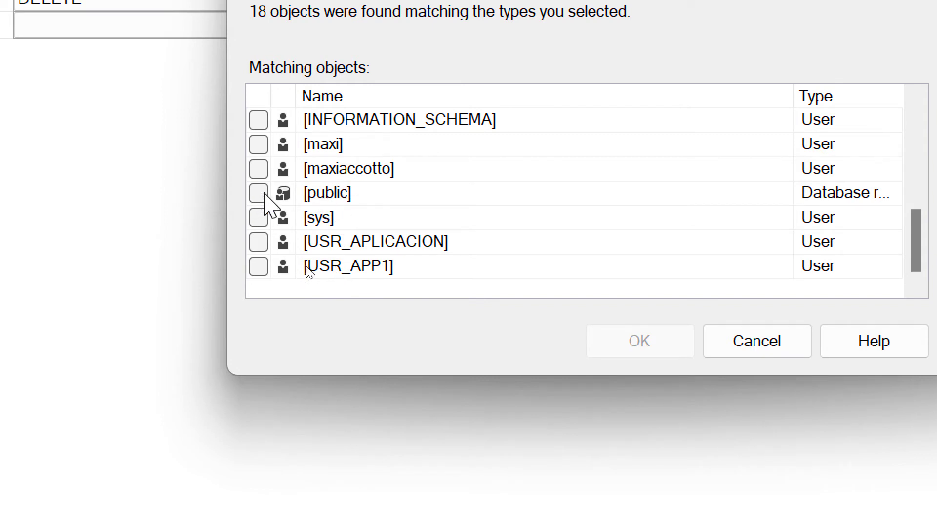
left_click(259, 194)
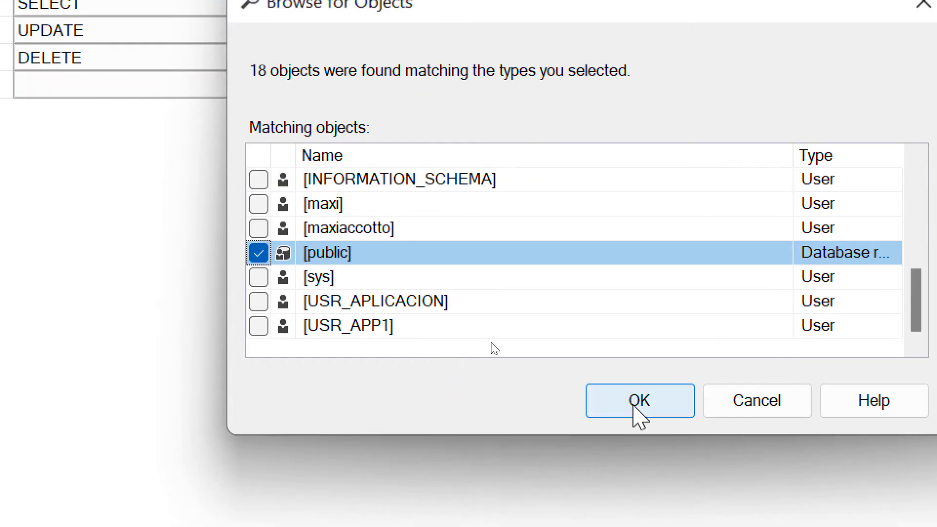
left_click(636, 470)
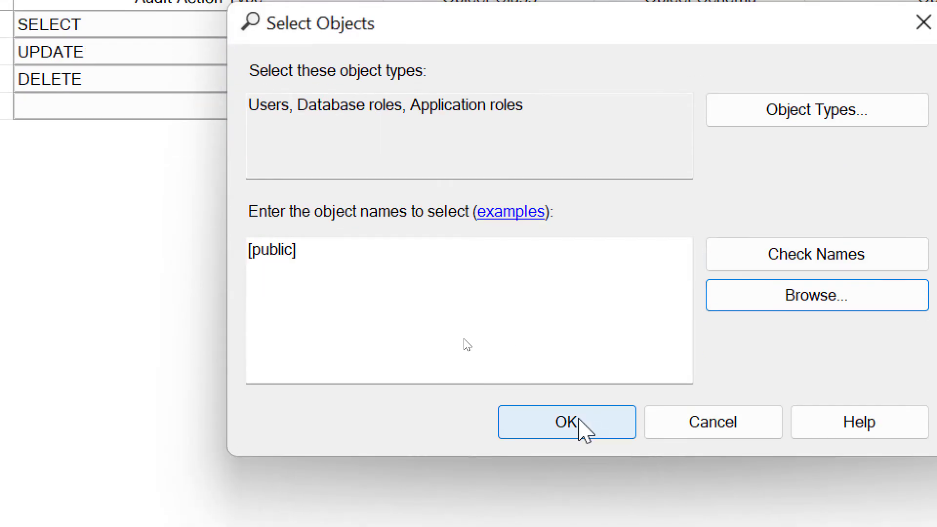
left_click(566, 401)
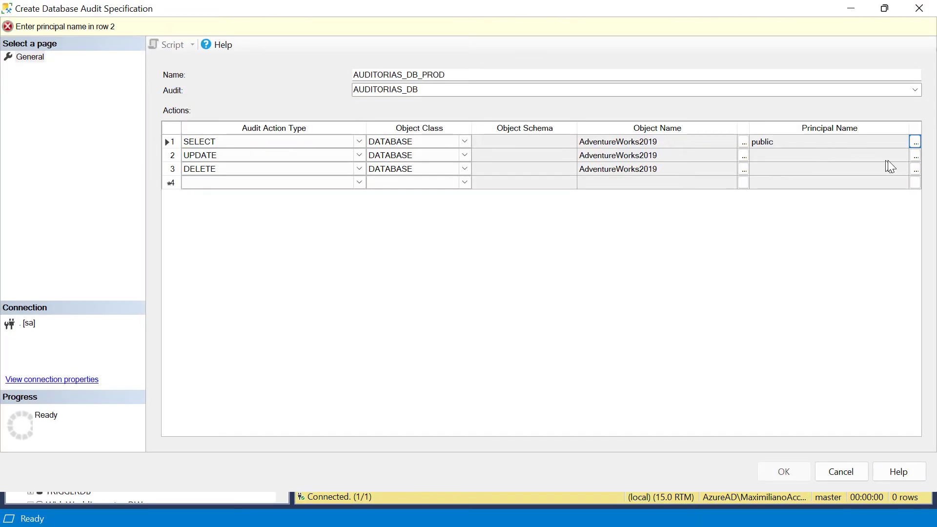
Step: Assign the public database role as the principal of the UPDATE action
left_click(915, 156)
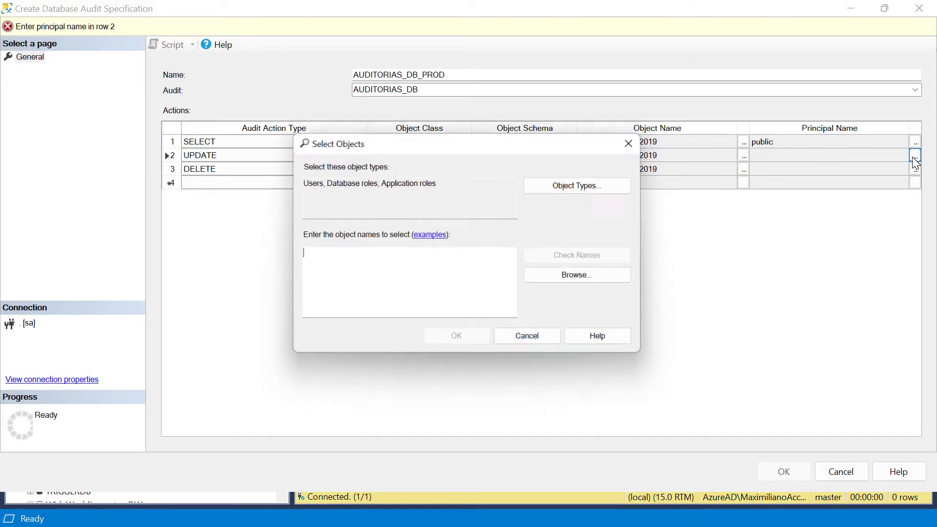
left_click(609, 282)
scroll(449, 273, "down", 4)
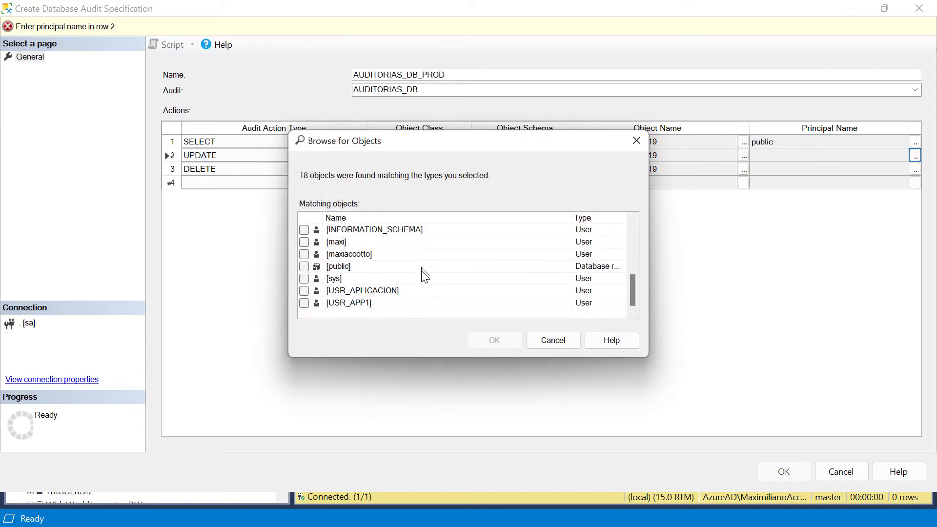
left_click(304, 267)
left_click(481, 344)
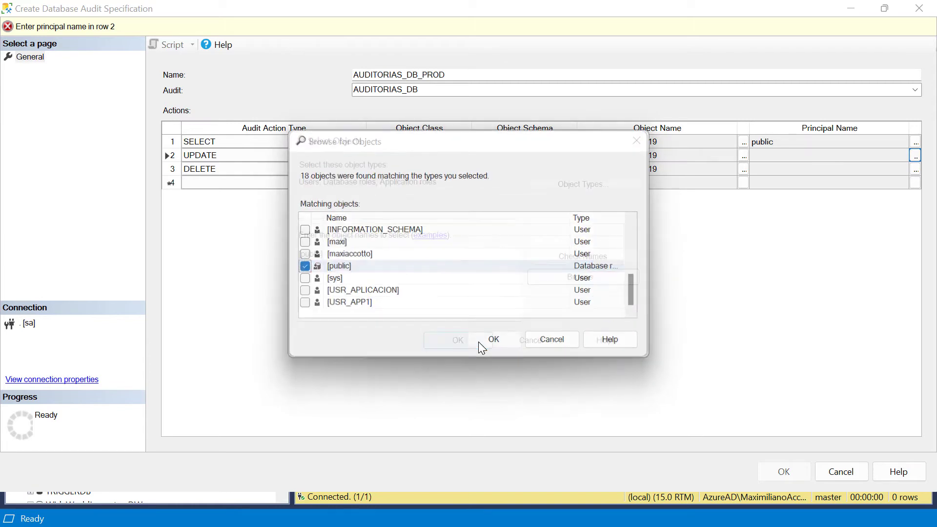
left_click(483, 344)
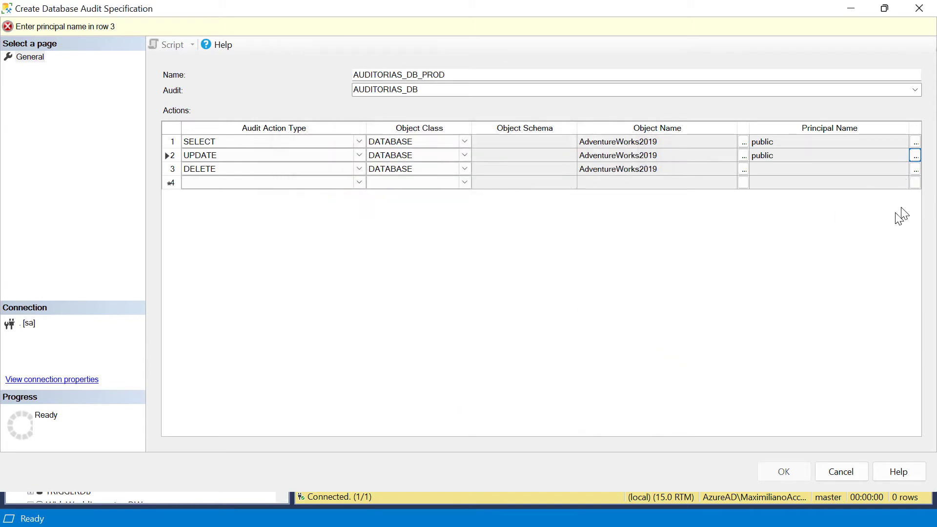
Step: Assign the public database role as the principal of the DELETE action
left_click(914, 170)
left_click(563, 282)
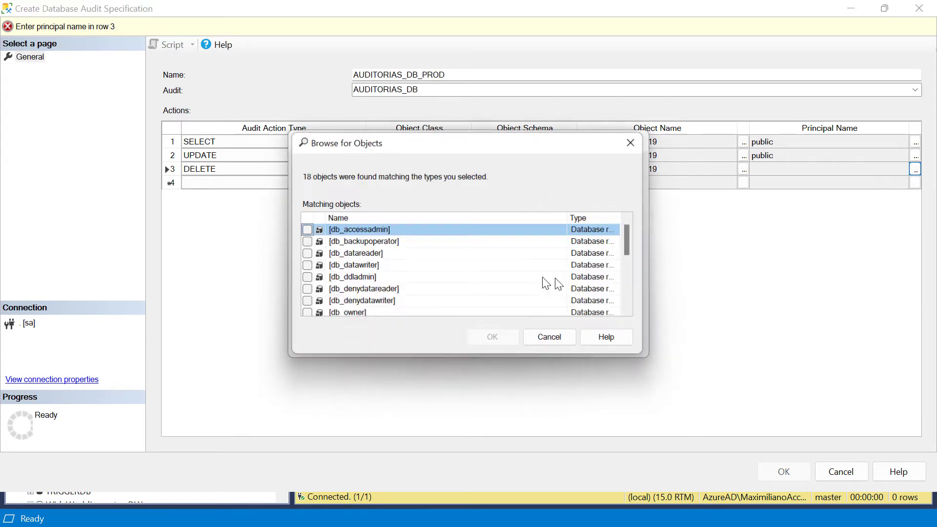
scroll(363, 298, "down", 4)
left_click(304, 267)
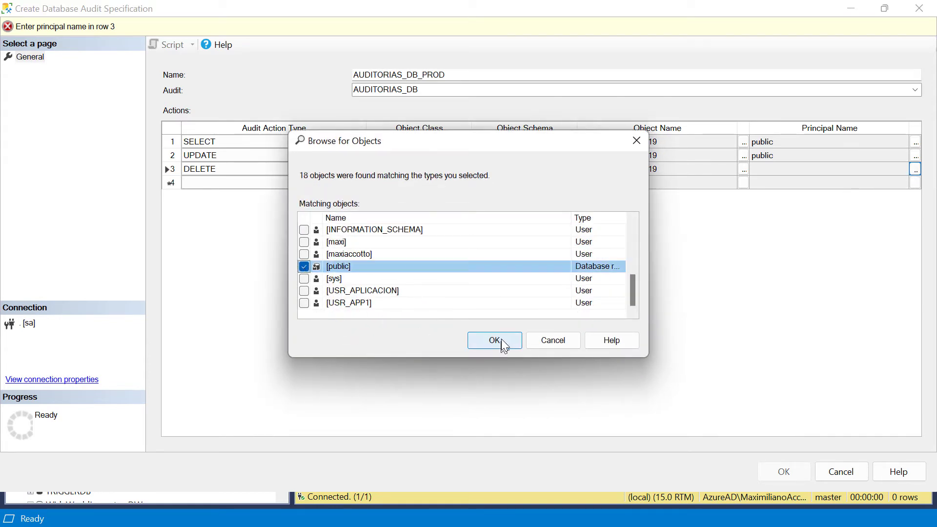
left_click(502, 339)
left_click(459, 342)
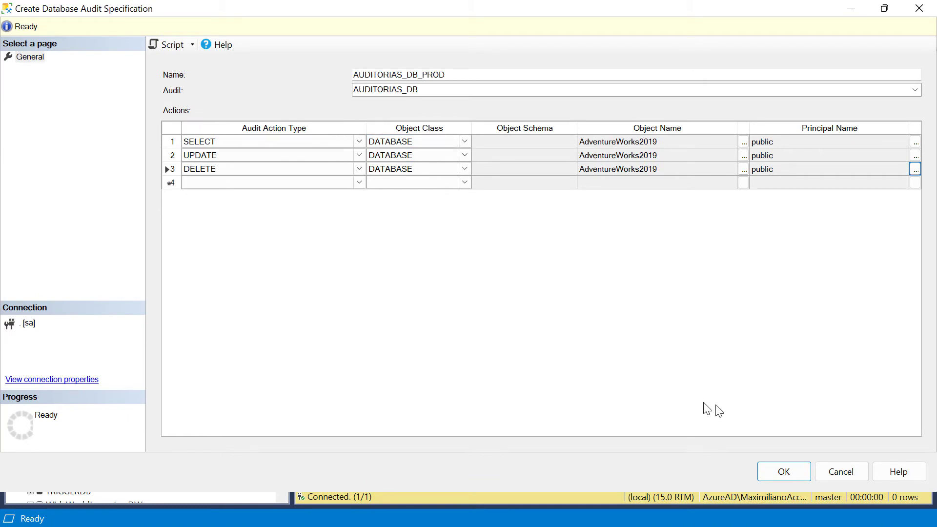
Step: Create the AUDITORIAS_DB_PROD database audit specification and enable it
left_click(787, 474)
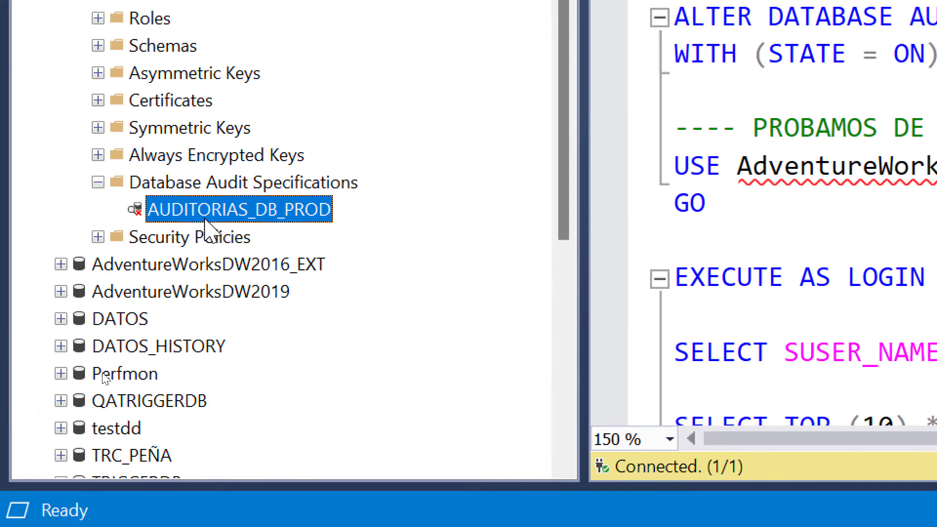
right_click(242, 221)
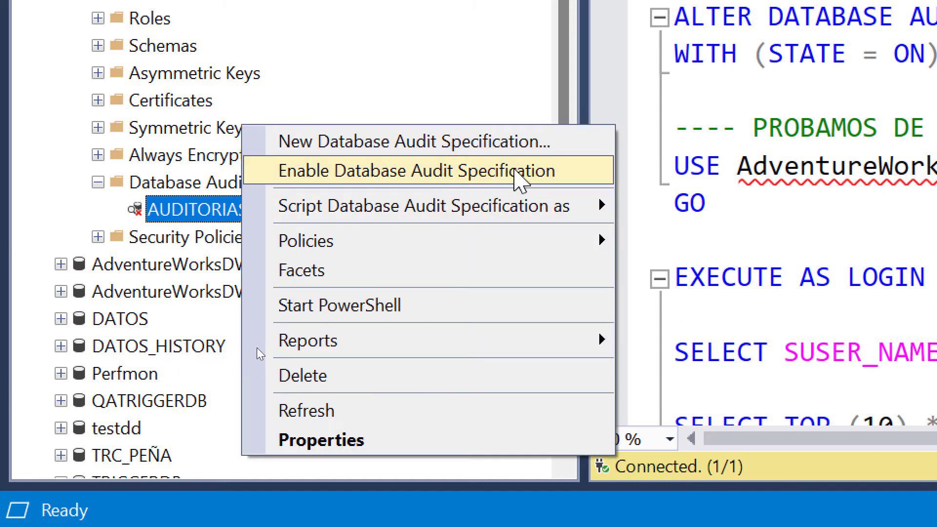
left_click(519, 171)
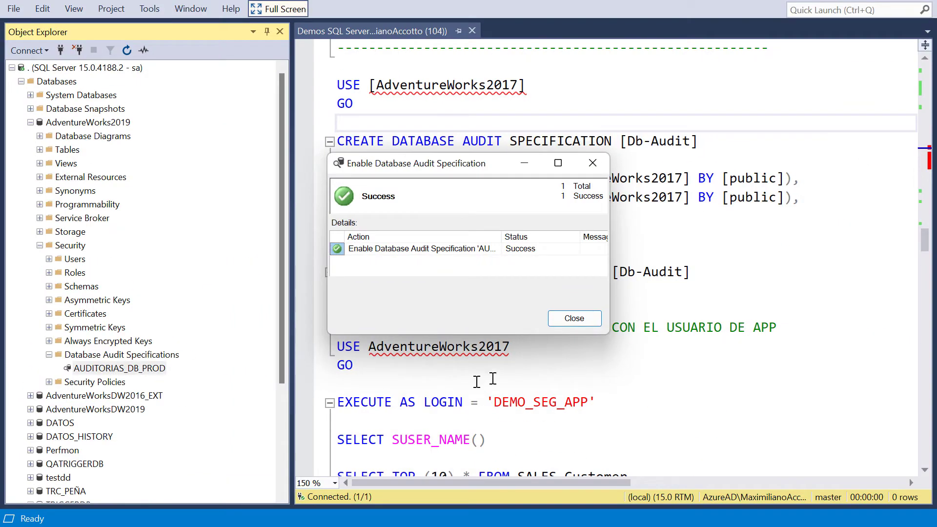
left_click(556, 323)
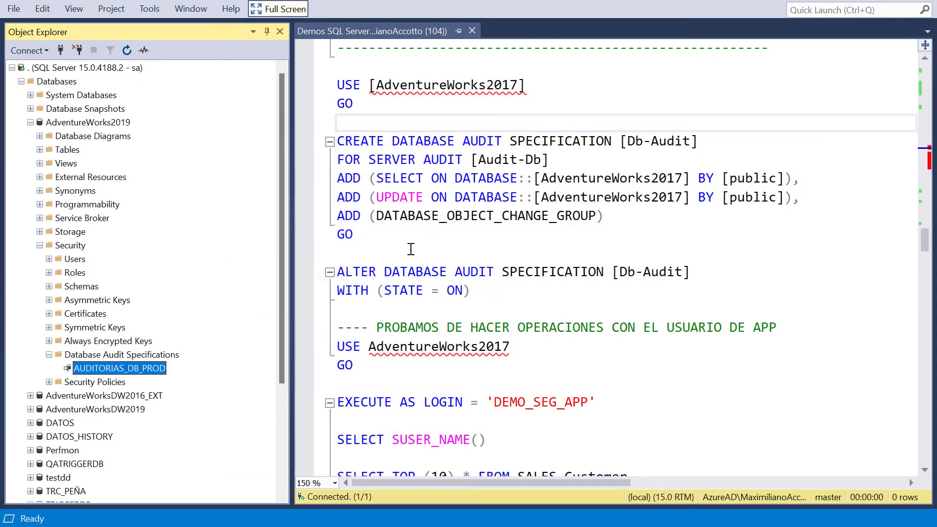
Step: Open a new query and run USE AdventureWorks2019 followed by GO to switch the database context
left_click(411, 249)
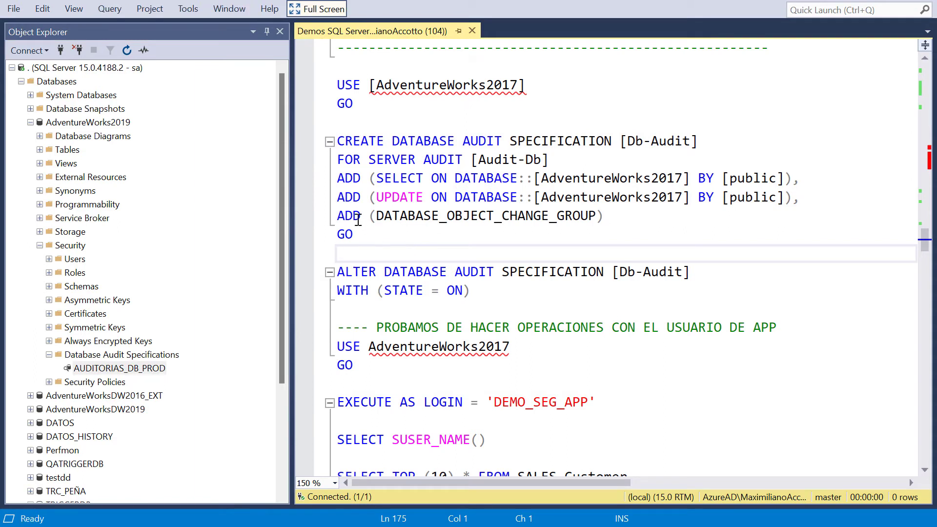
key("ctrl+n")
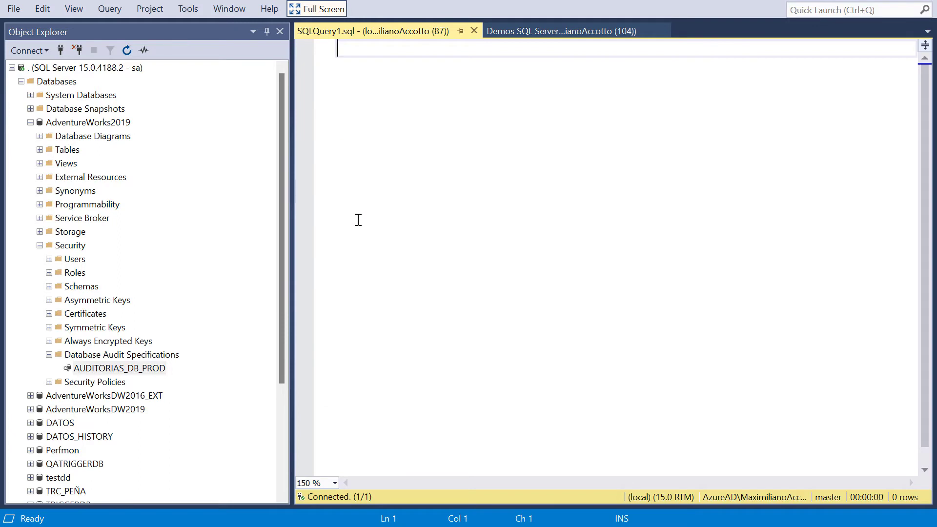
type("USE AD")
key("Tab")
key("Return")
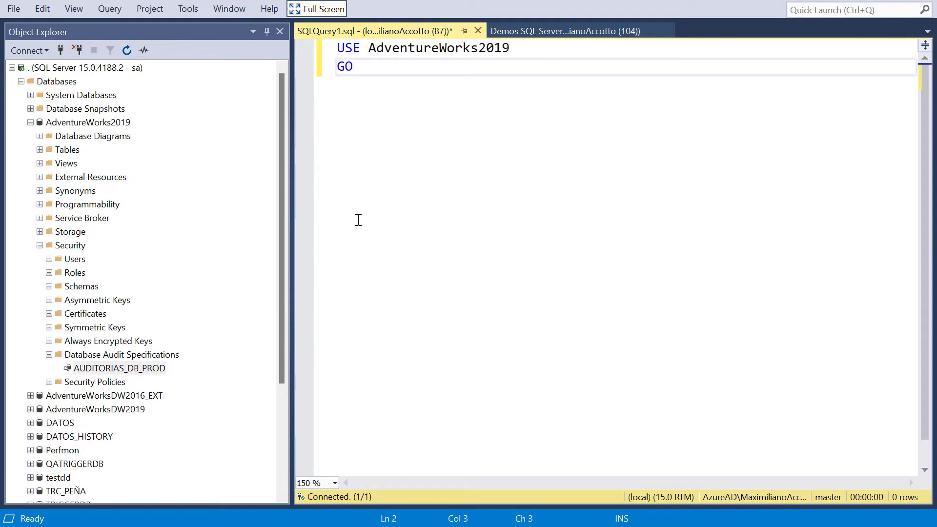
type("GO")
key("F5")
Step: Add the statement SELECT * FROM Sales.Customer below the GO line and execute only that statement
key("Return")
key("Return")
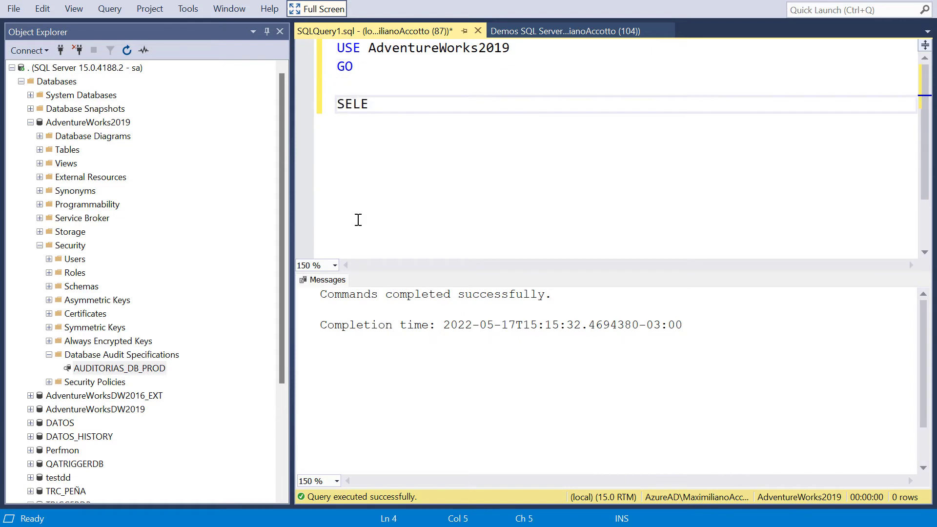
type("SELECT * FROM Sales.C")
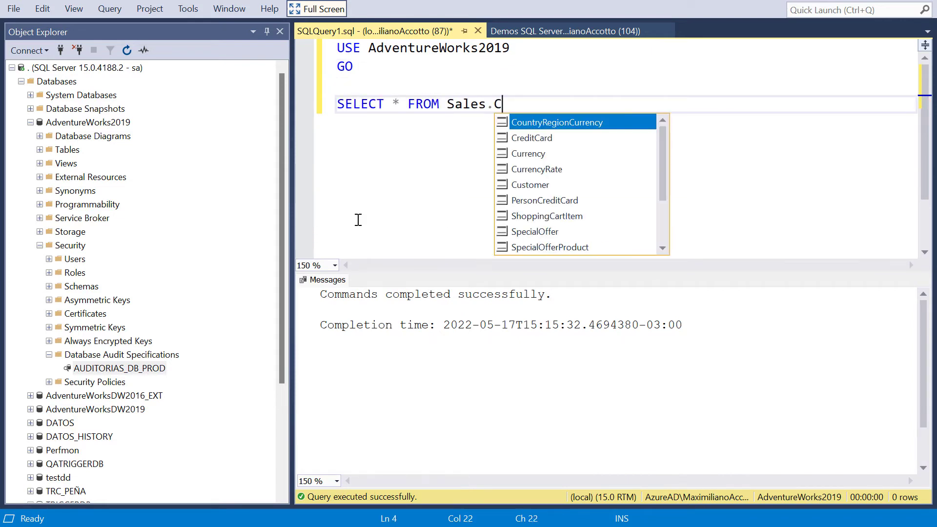
key("Down")
key("Down")
key("Down")
key("Down")
key("Tab")
key("shift+Home")
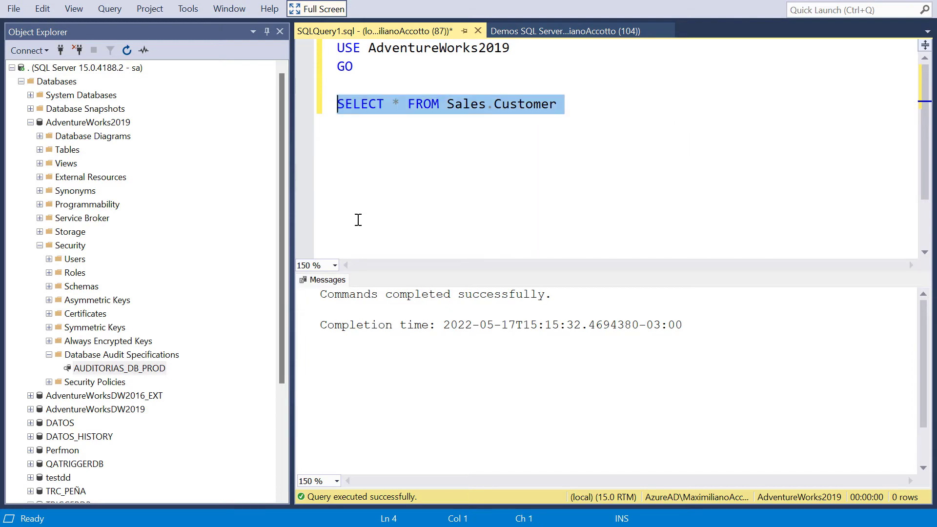
key("F5")
Step: Begin an UPDATE statement below the SELECT query, reusing Sales.Customer from it as the target table
key("End")
key("Return")
key("Return")
type("UPDATE")
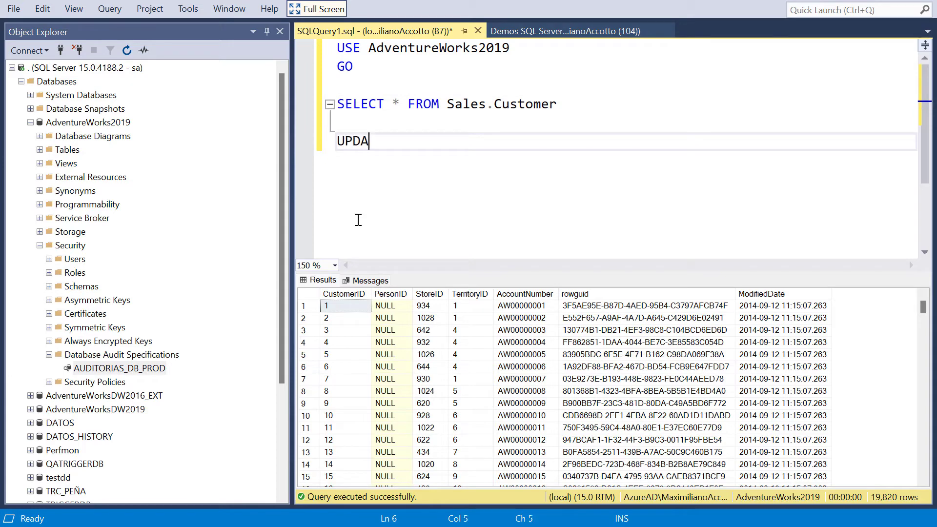
key("Up")
key("Up")
key("shift+Left")
key("shift+Left")
key("shift+Left")
key("shift+Left")
key("shift+Left")
key("shift+Left")
key("shift+Left")
key("shift+Left")
key("shift+Left")
key("shift+Left")
key("shift+Left")
key("shift+Left")
key("shift+Left")
key("shift+Left")
key("shift+Left")
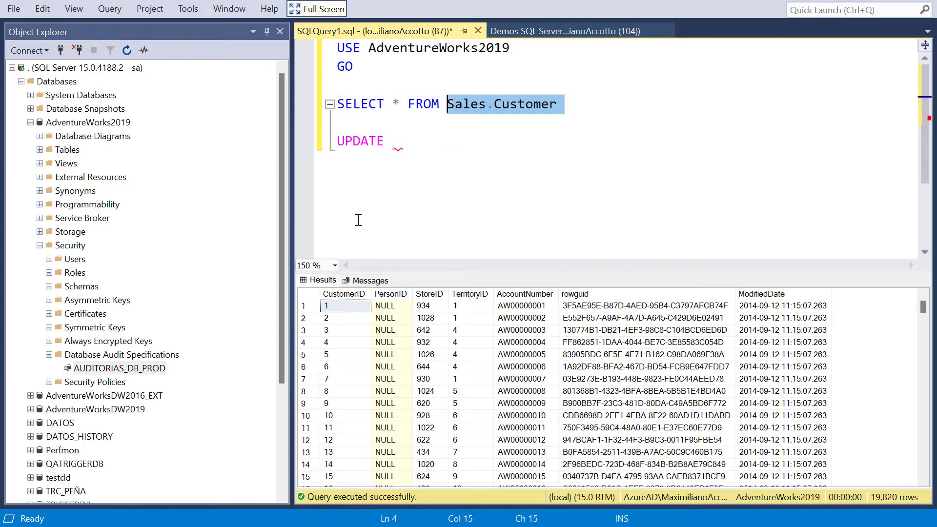
key("ctrl+c")
key("Down")
key("Down")
key("ctrl+v")
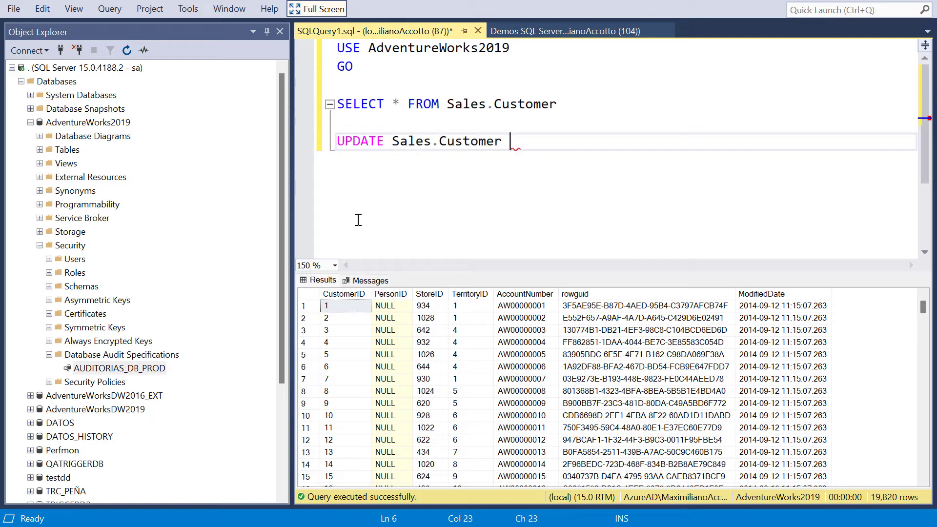
Step: Complete the UPDATE statement with SET ModifiedDate = GETDATE() and execute only that statement
key("Return")
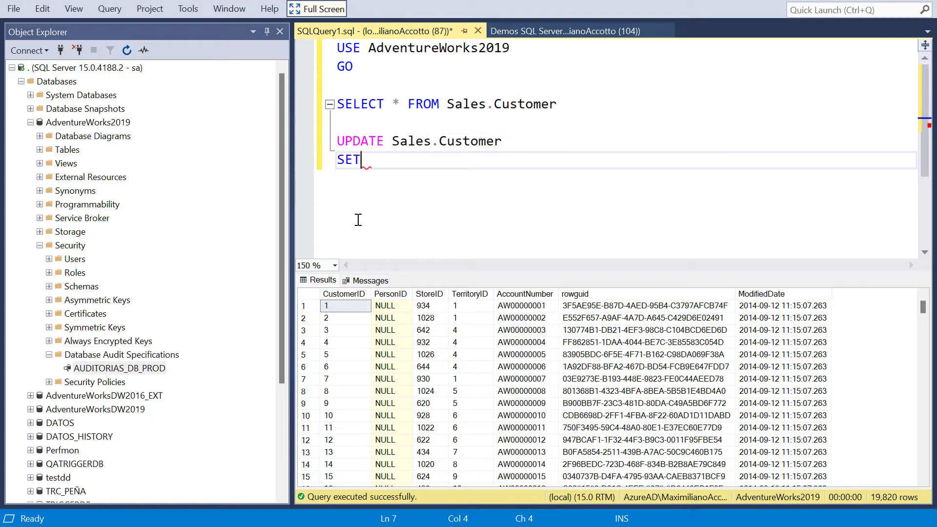
type("SET ModifiedDate ")
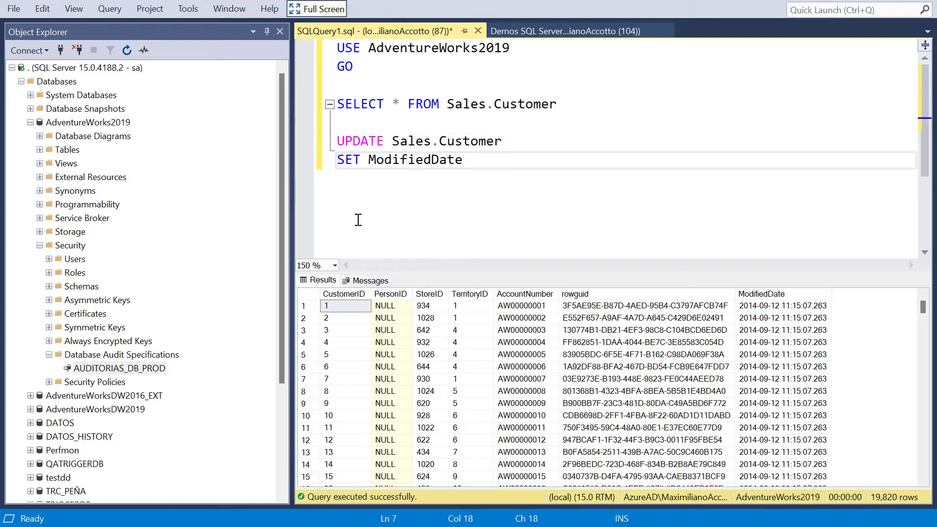
type("= GET")
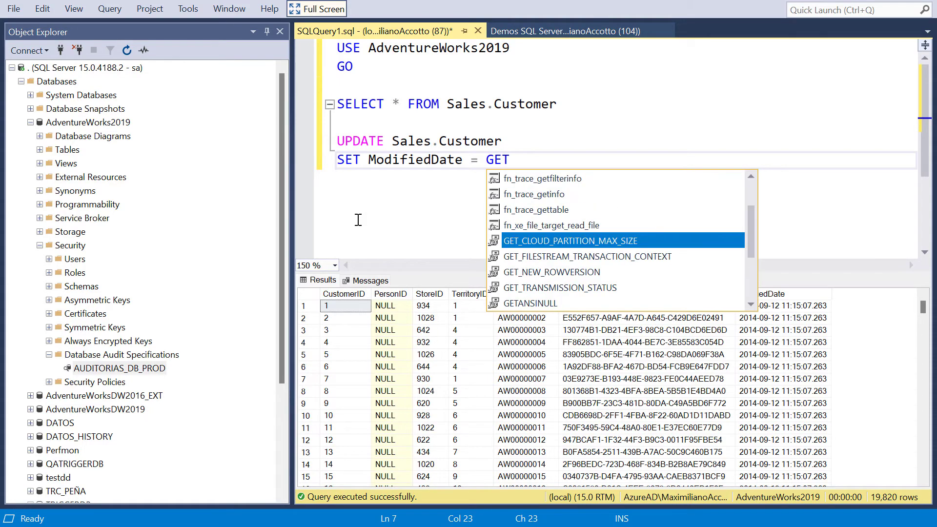
type("DATE")
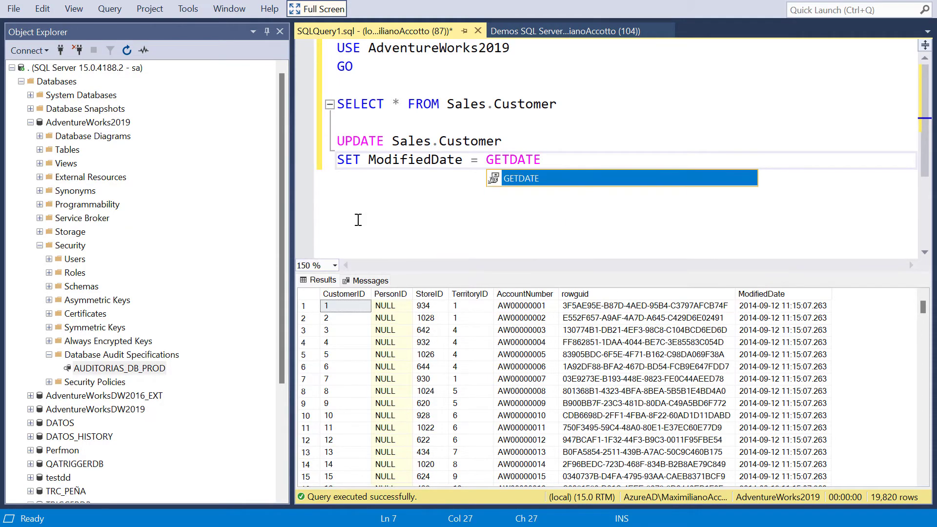
type("()")
key("shift+Home")
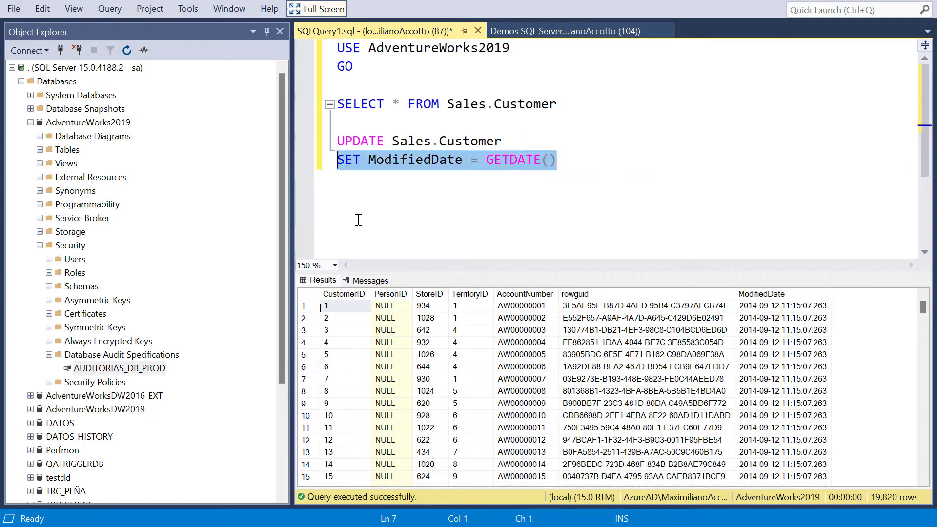
key("shift+Up")
key("F5")
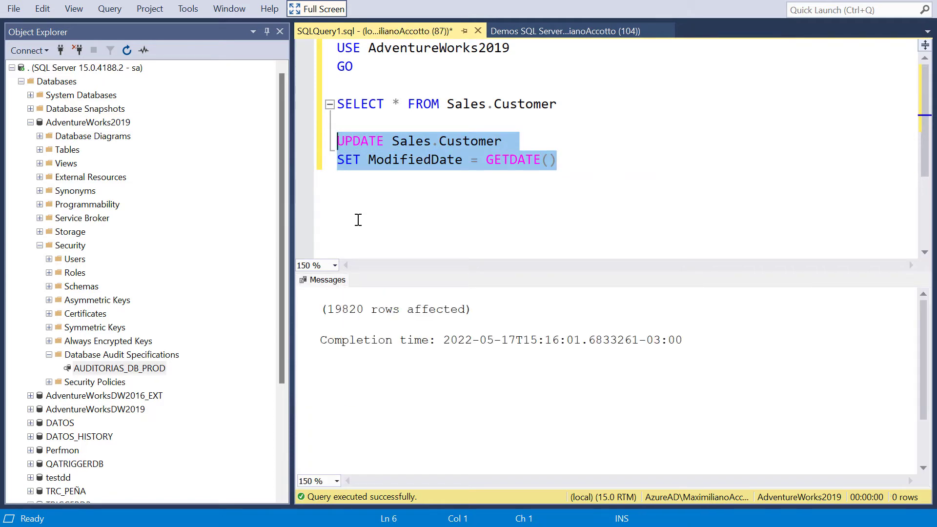
Step: Collapse the AdventureWorks2019 database, open the audit logs of AUDITORIAS_DB under the server's Security node, and maximize the log viewer
left_click(30, 122)
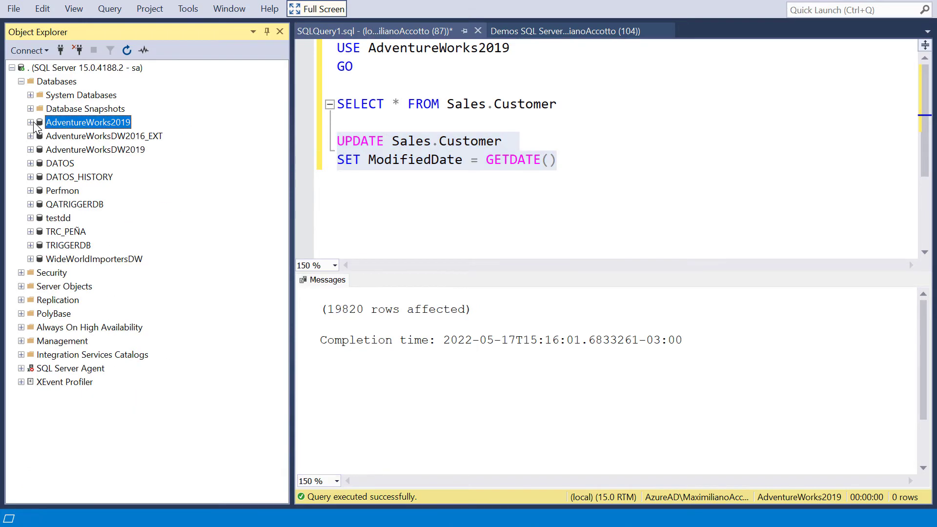
left_click(21, 273)
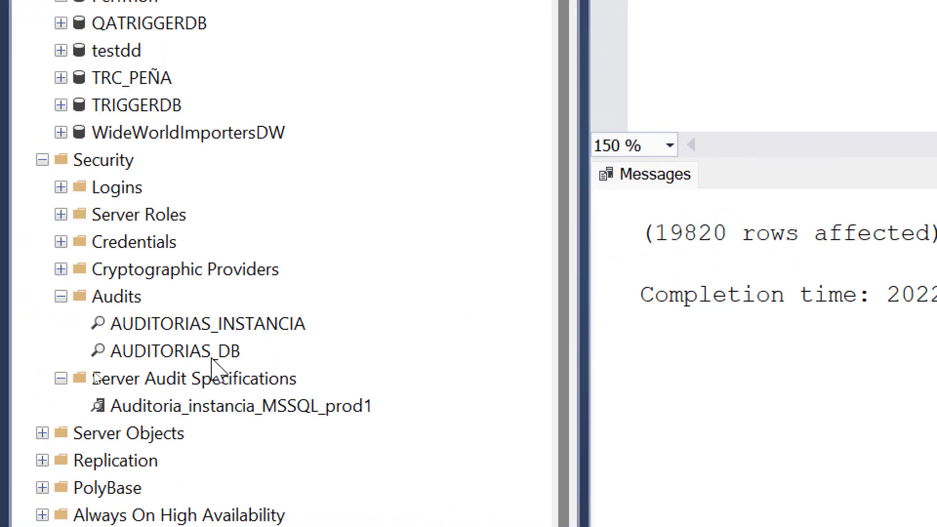
left_click(181, 360)
right_click(181, 360)
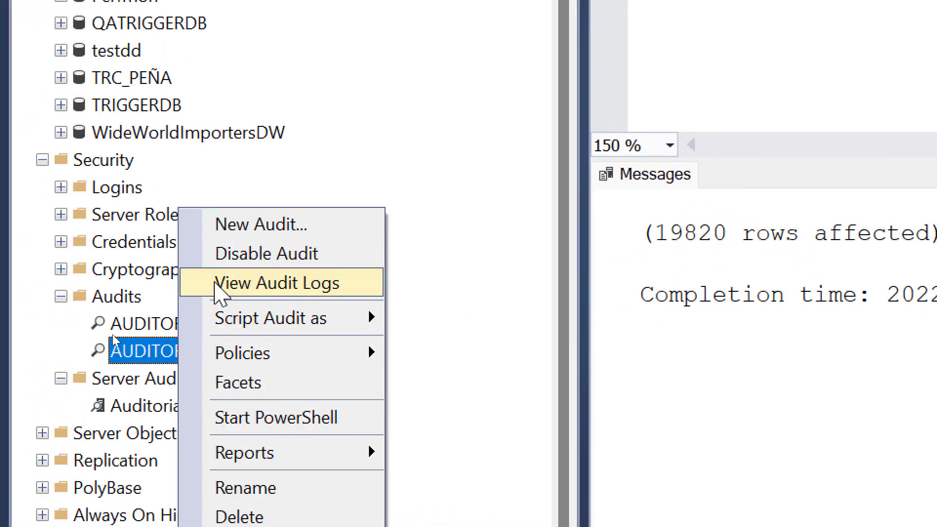
left_click(295, 298)
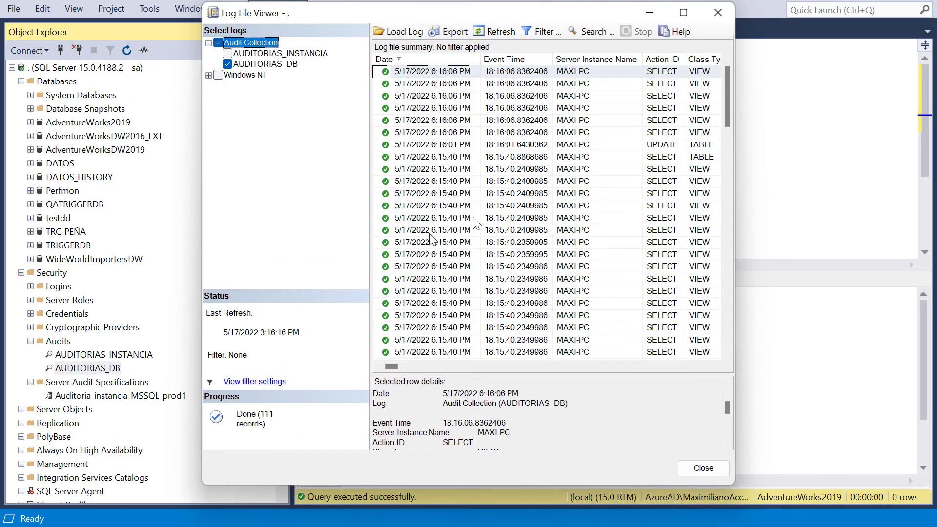
left_click_drag(724, 110, 704, 40)
left_click(683, 14)
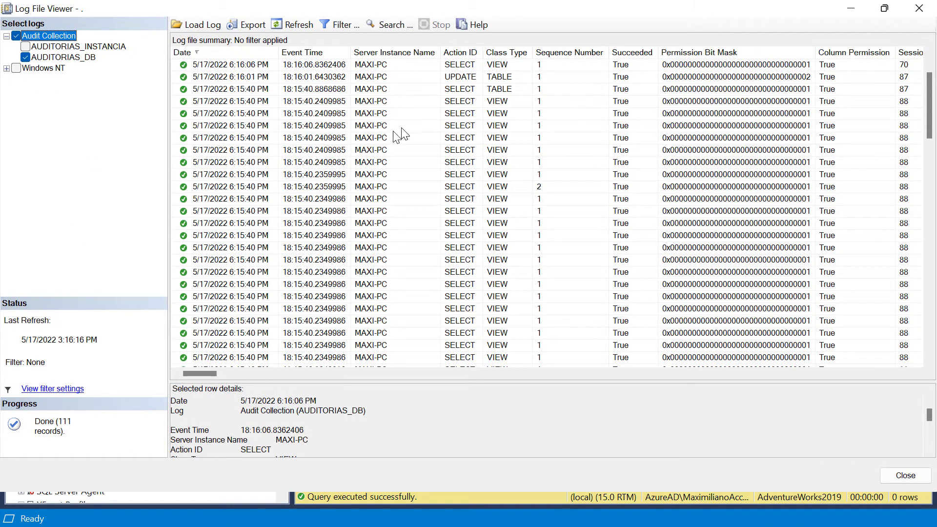
Step: Browse the AUDITORIAS_DB log entries and enlarge the details area for the selected row
left_click(442, 114)
left_click(414, 162)
scroll(415, 254, "down", 4)
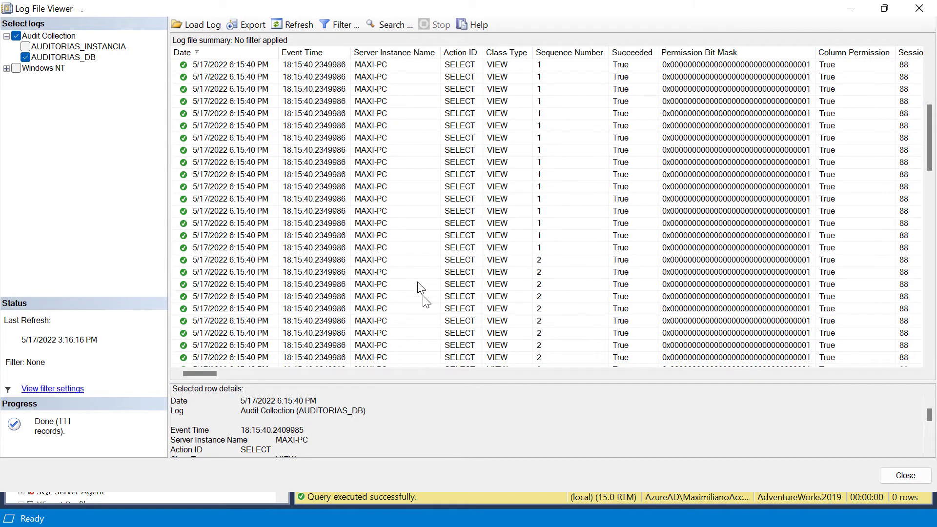
left_click_drag(514, 381, 439, 223)
scroll(450, 363, "down", 5)
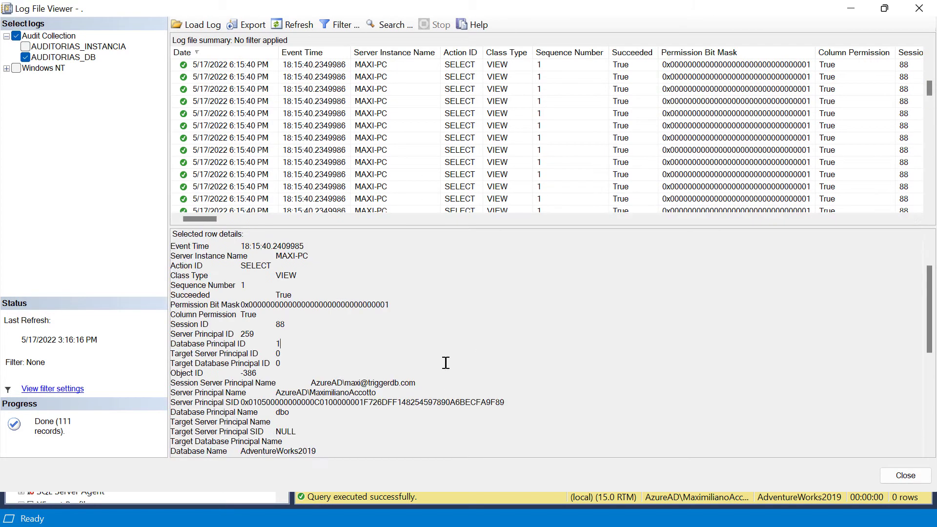
scroll(433, 279, "up", 5)
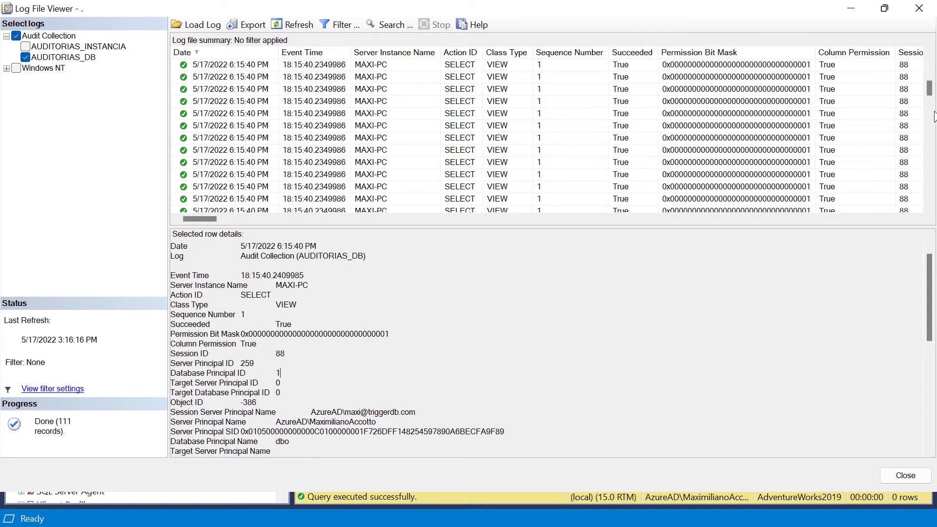
left_click_drag(929, 91, 930, 68)
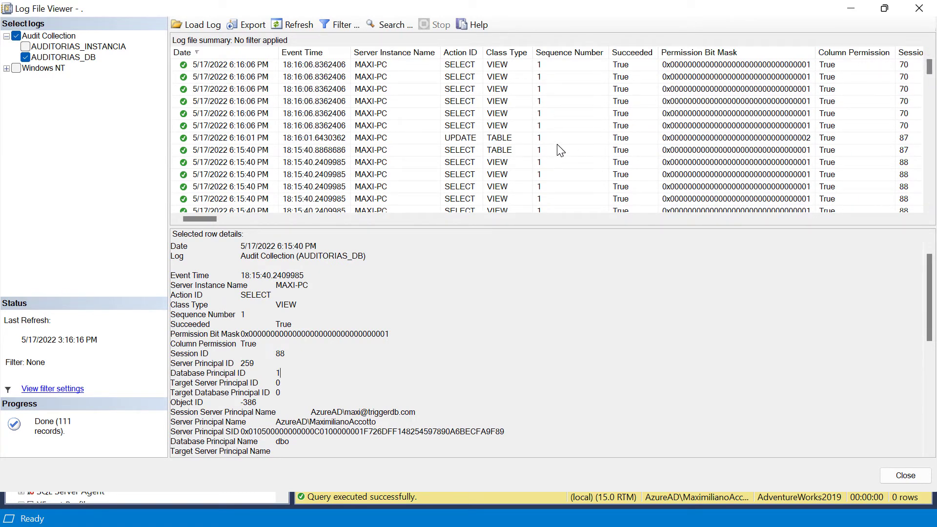
Step: Examine the UPDATE table entry's details, including its session principal, database, object and recorded statement
left_click(458, 140)
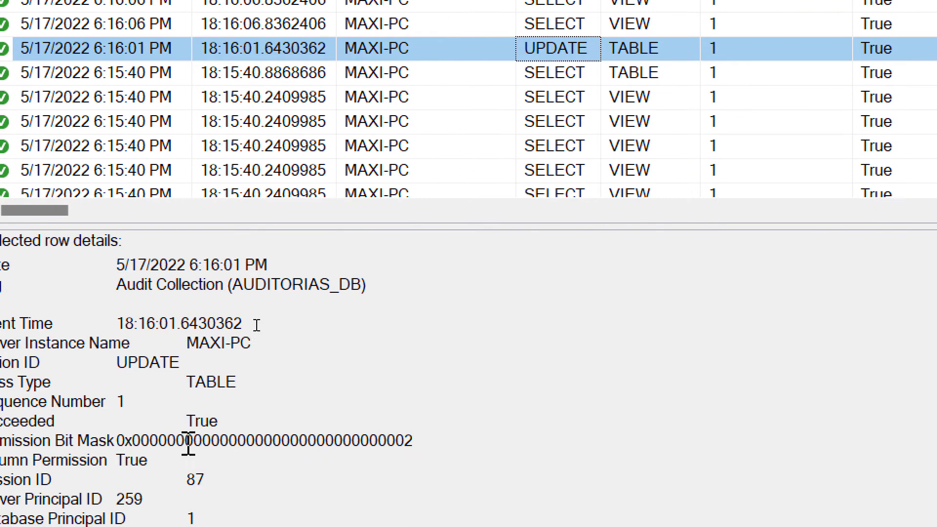
left_click(242, 513)
scroll(516, 364, "down", 3)
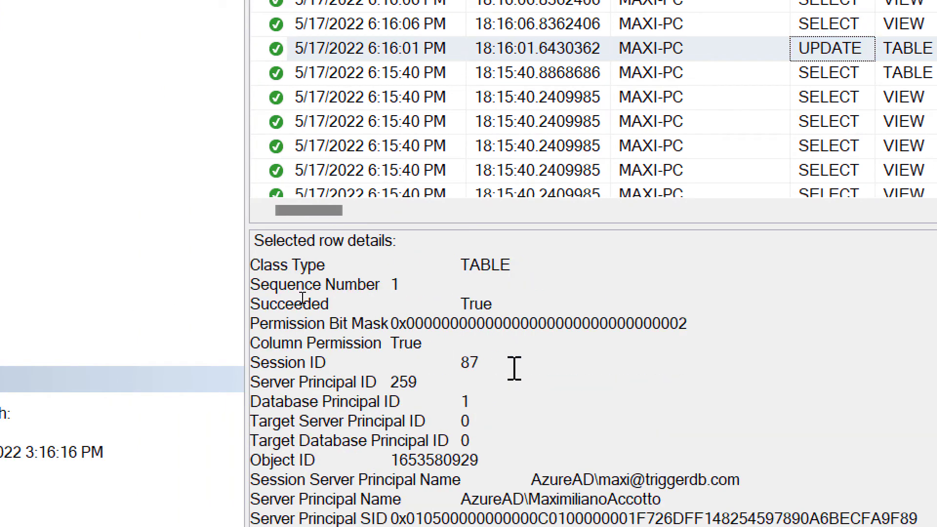
scroll(513, 368, "down", 1)
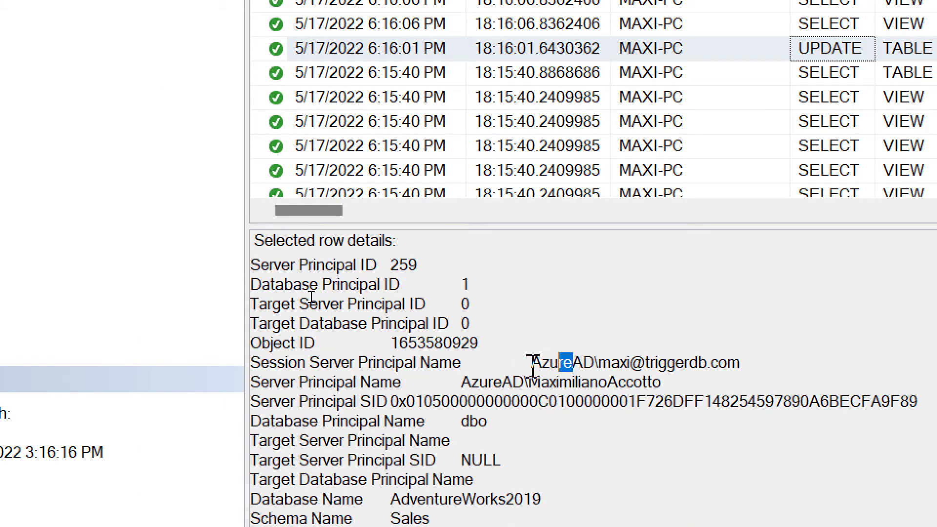
scroll(520, 382, "down", 3)
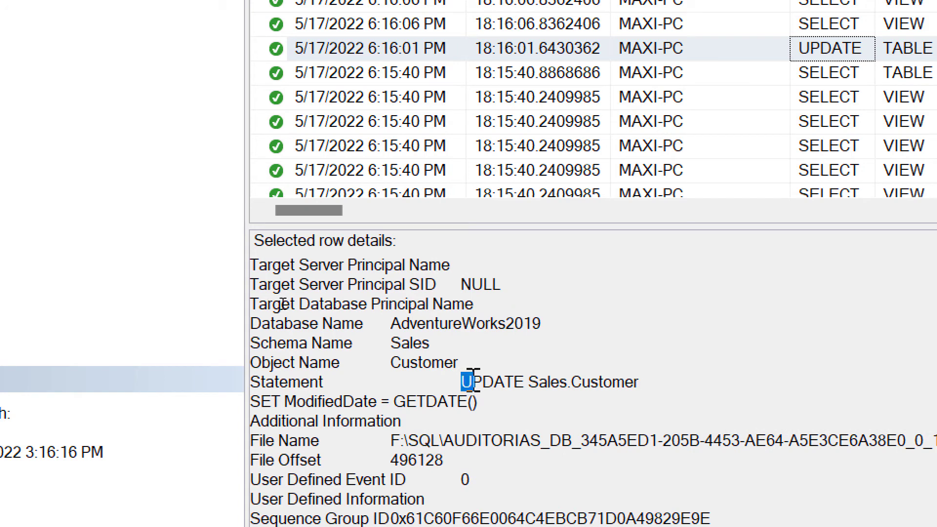
left_click_drag(462, 382, 490, 404)
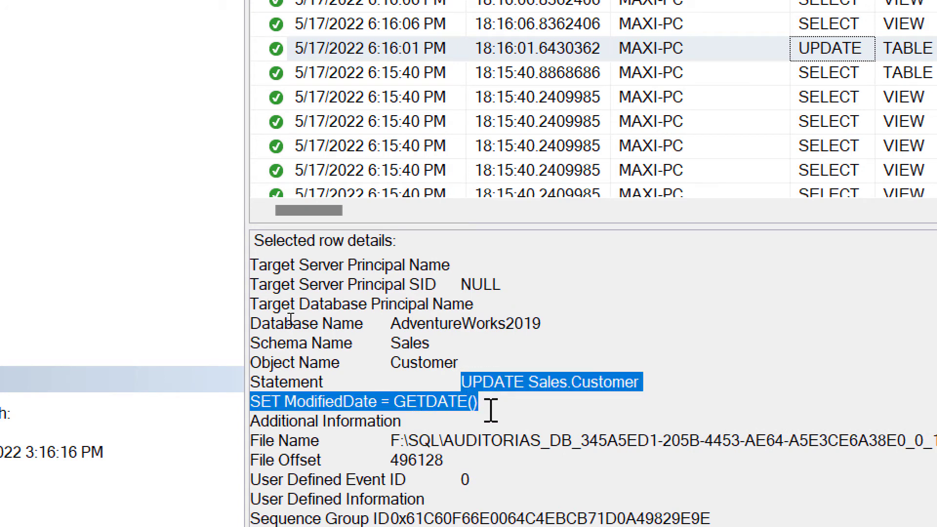
left_click(491, 412)
Step: Review the UPDATE entry's server principal name, client IP and application name
scroll(476, 376, "up", 1)
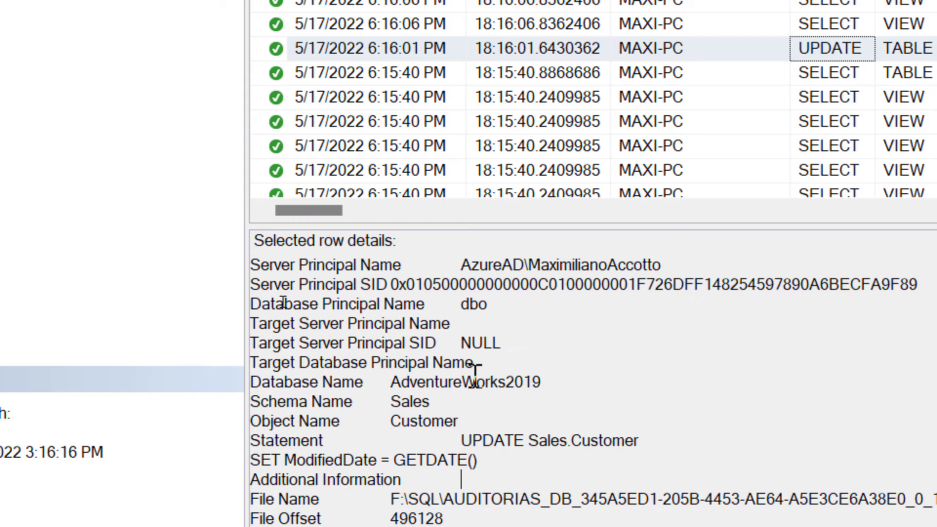
scroll(475, 375, "up", 3)
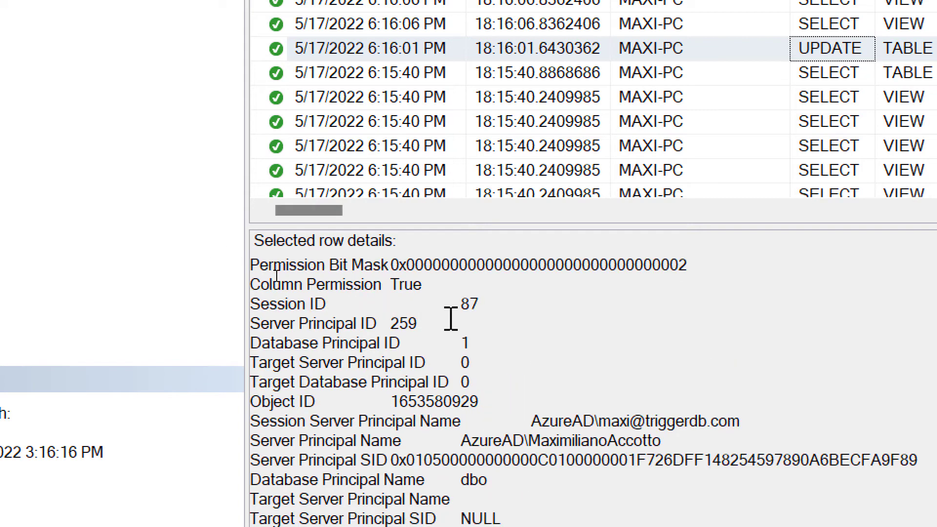
scroll(570, 444, "down", 3)
left_click_drag(461, 259, 662, 260)
scroll(644, 427, "down", 3)
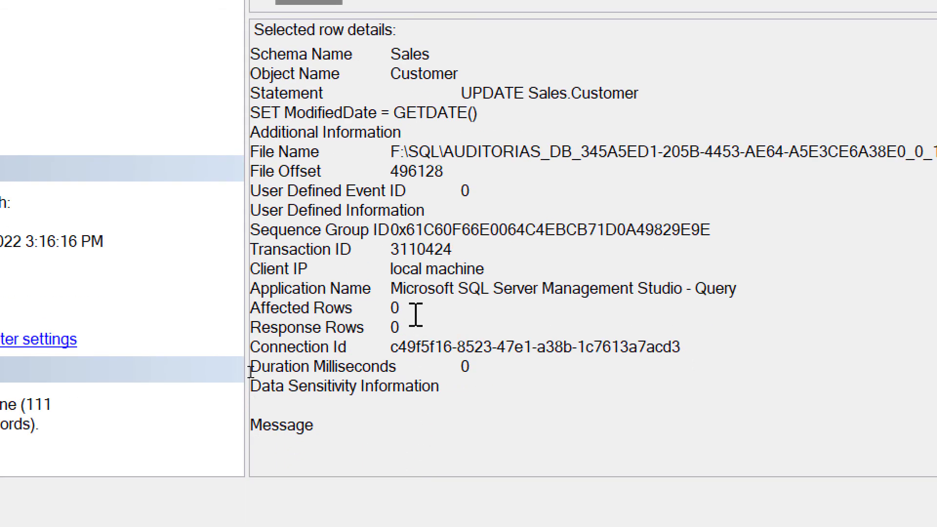
left_click_drag(391, 268, 495, 310)
left_click(766, 288)
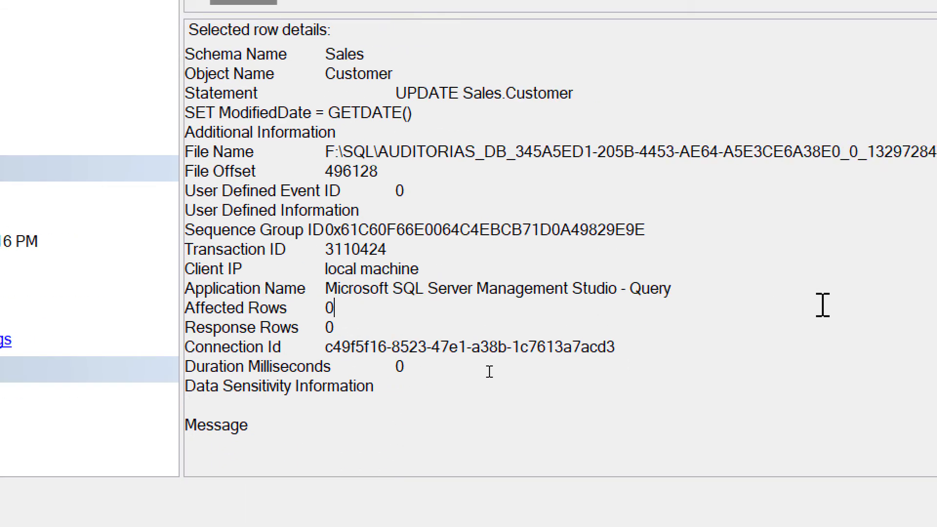
left_click_drag(701, 287, 322, 296)
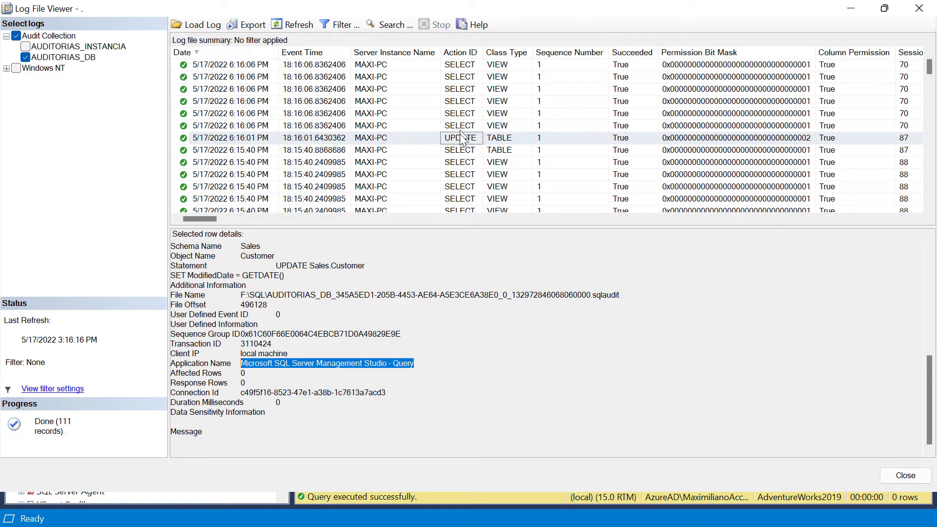
Step: Examine the recorded statement of the SELECT entry on the Sales.Customer table, then close the log viewer
left_click(461, 151)
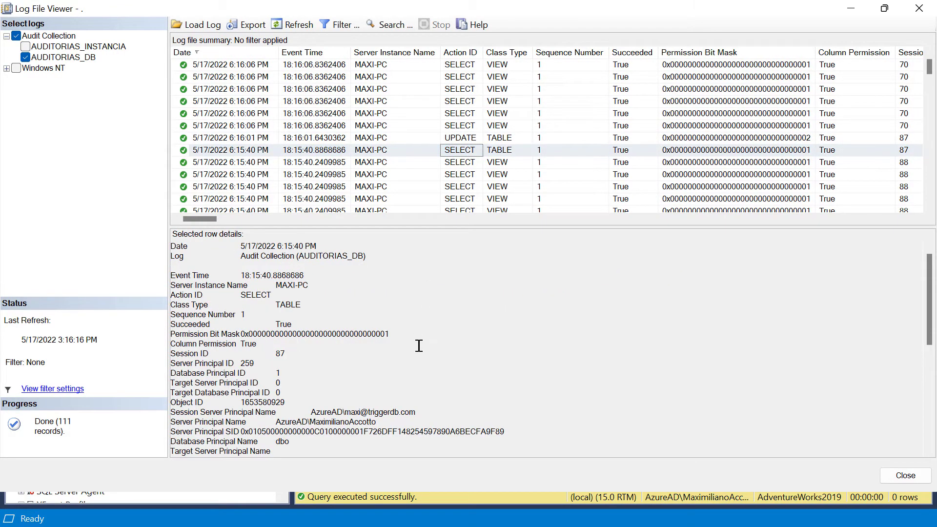
scroll(419, 345, "down", 4)
scroll(426, 353, "down", 1)
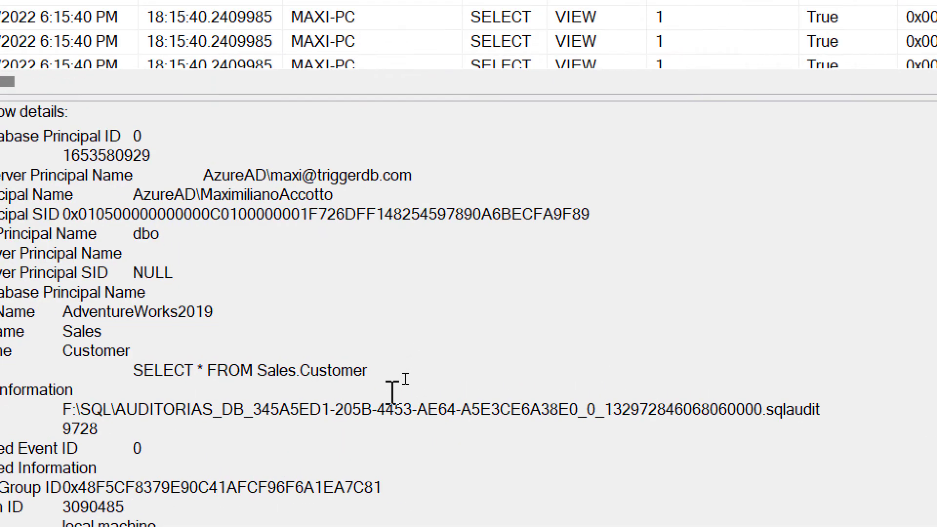
scroll(385, 390, "down", 2)
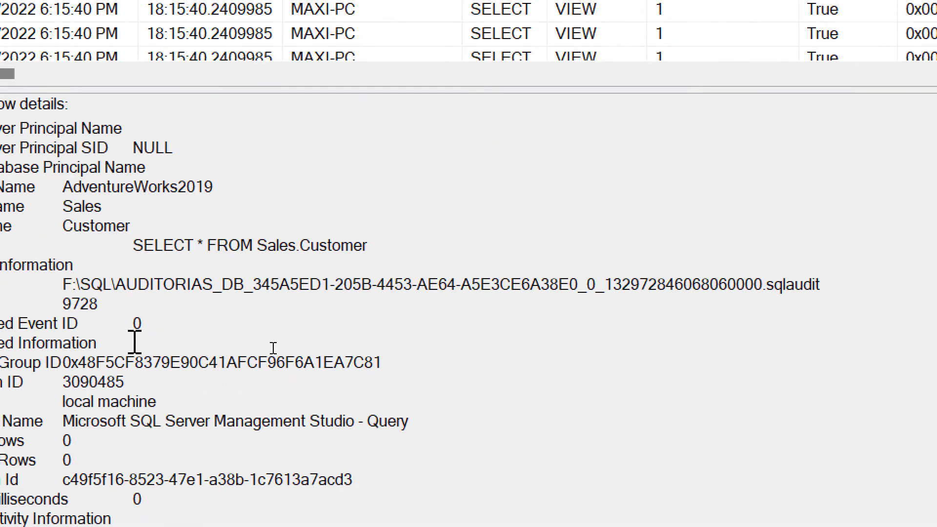
left_click_drag(276, 305, 369, 305)
left_click_drag(379, 246, 467, 248)
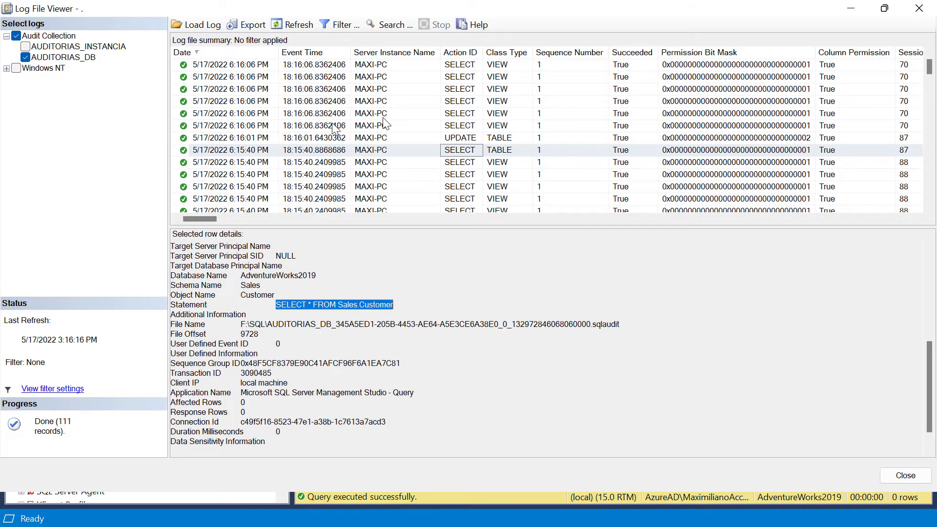
left_click(918, 8)
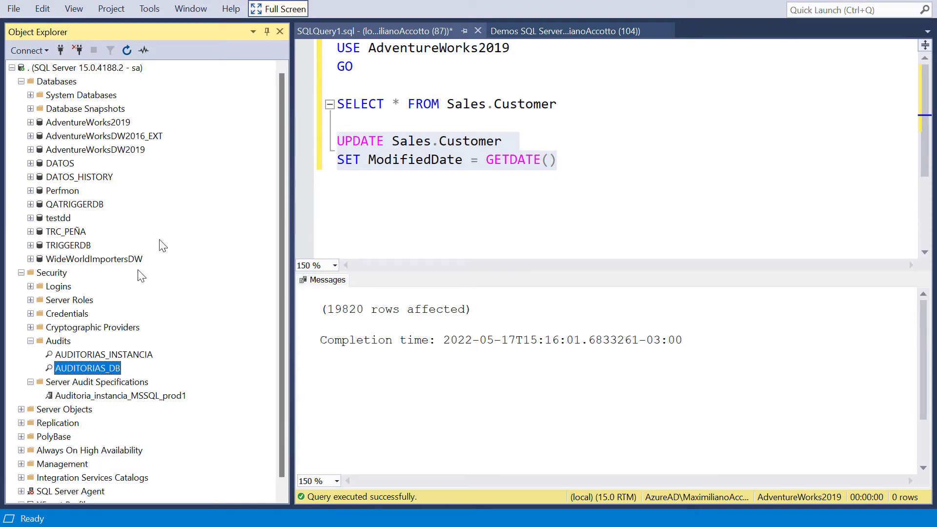
Step: View the Filter page in the AUDITORIAS_DB audit properties and dismiss the dialog without changes
right_click(95, 373)
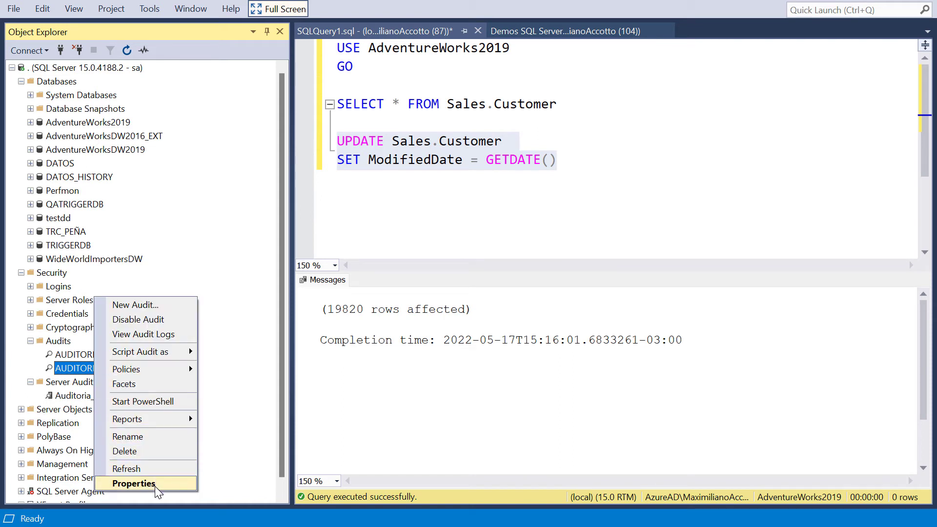
left_click(134, 483)
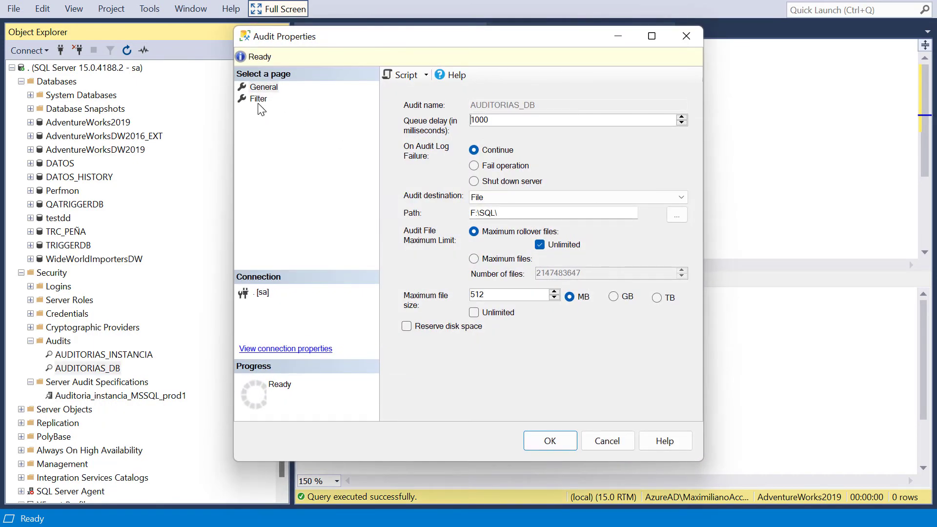
left_click(258, 99)
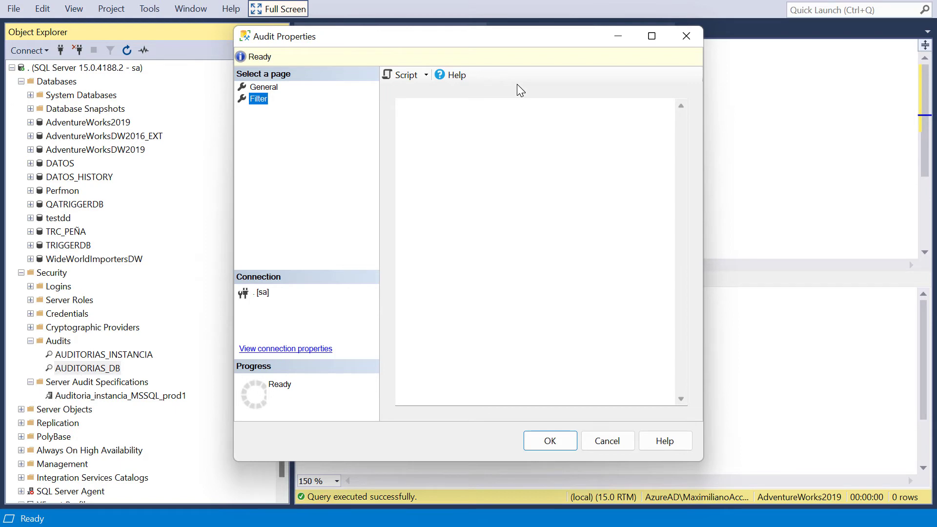
left_click(607, 441)
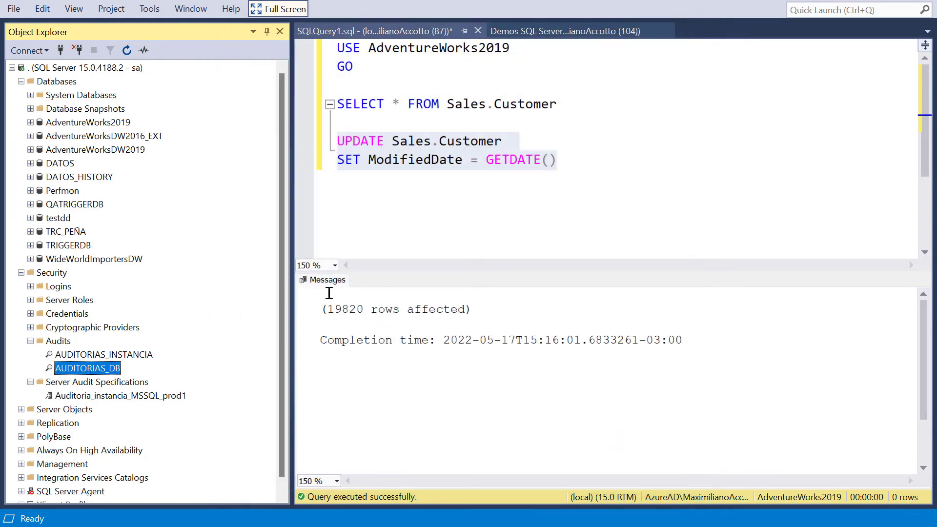
Step: Review the server logins, including sa and USR_APLICACION, and collapse the Logins list again
left_click(30, 287)
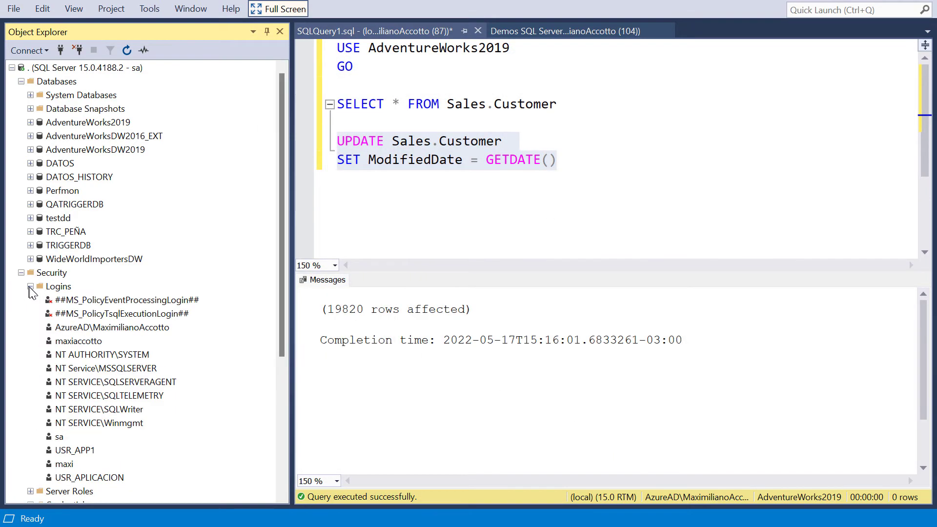
scroll(163, 322, "down", 2)
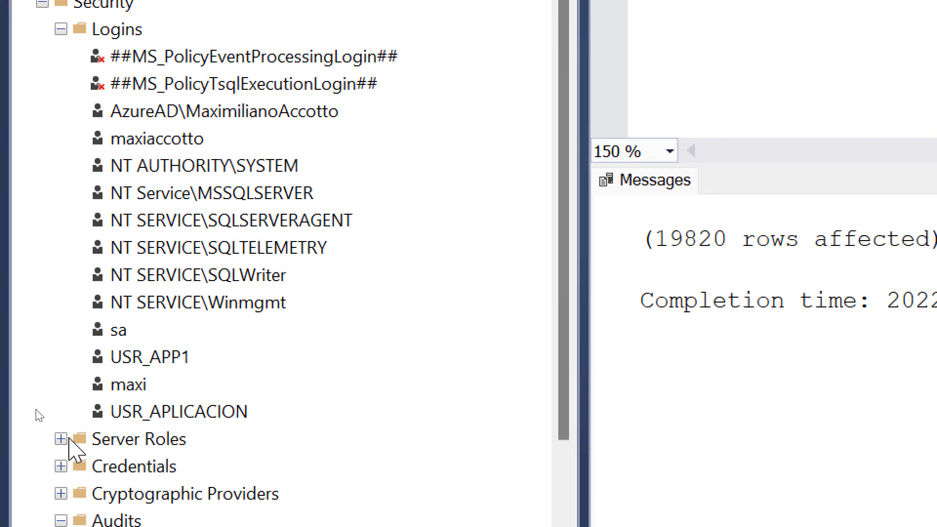
left_click(161, 192)
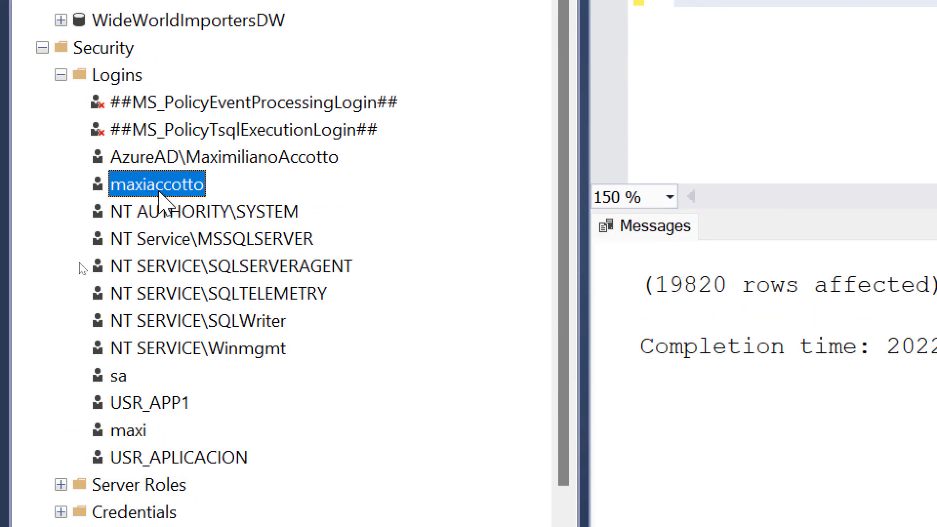
left_click(118, 357)
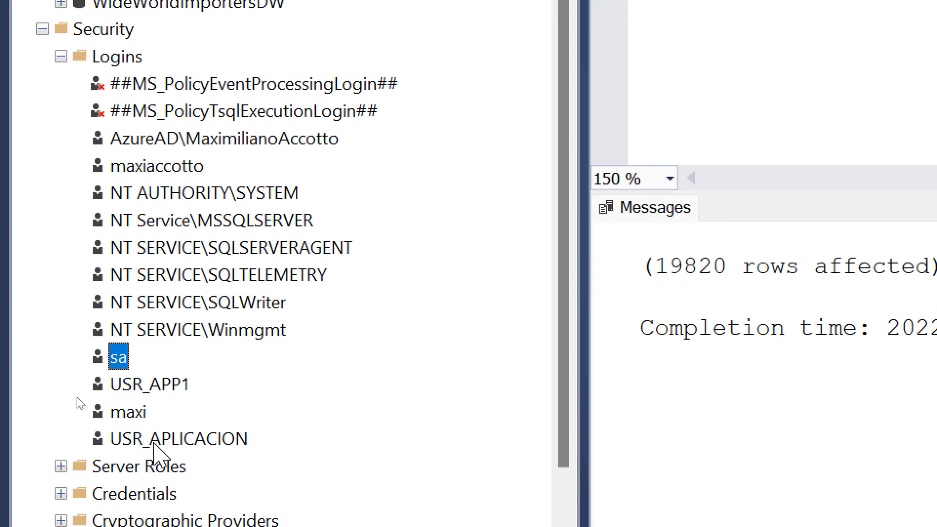
left_click(162, 439)
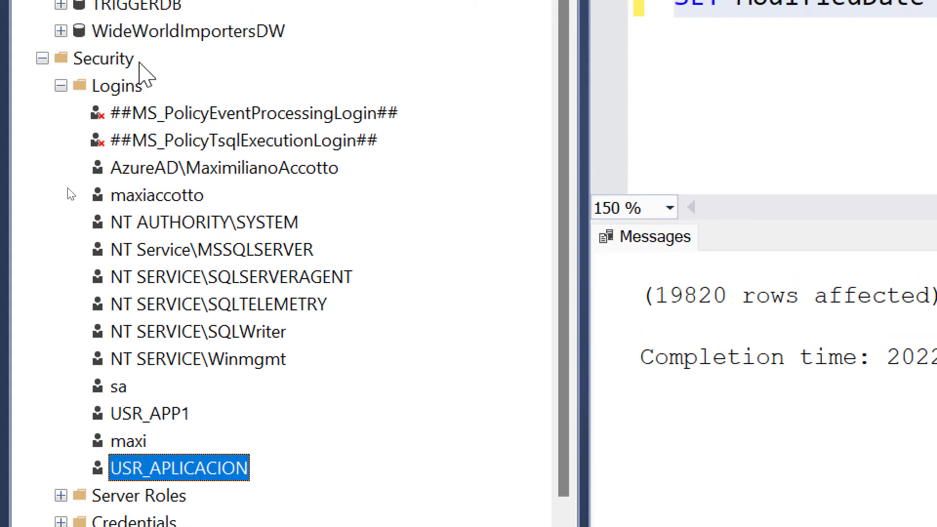
left_click(60, 117)
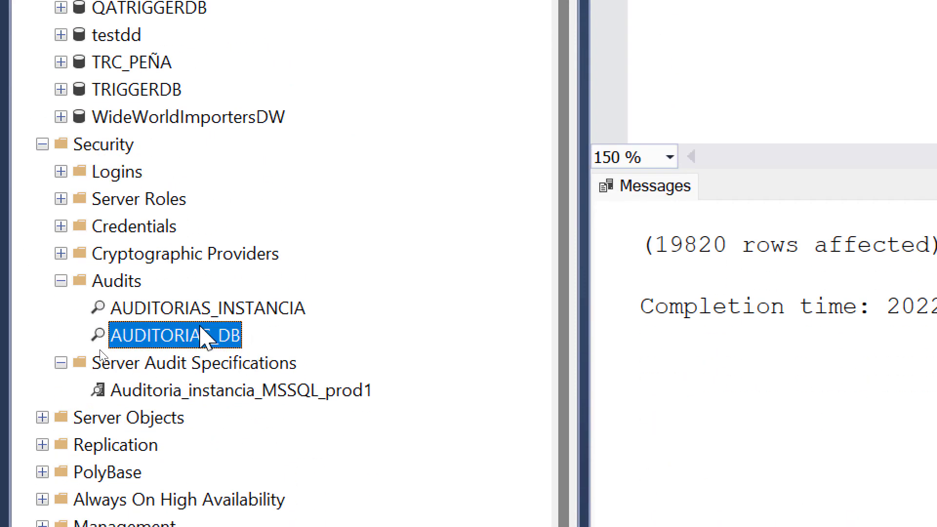
Step: Reopen the AUDITORIAS_DB audit properties, inspect the empty filter expression area, and cancel without changes
right_click(201, 331)
left_click(285, 526)
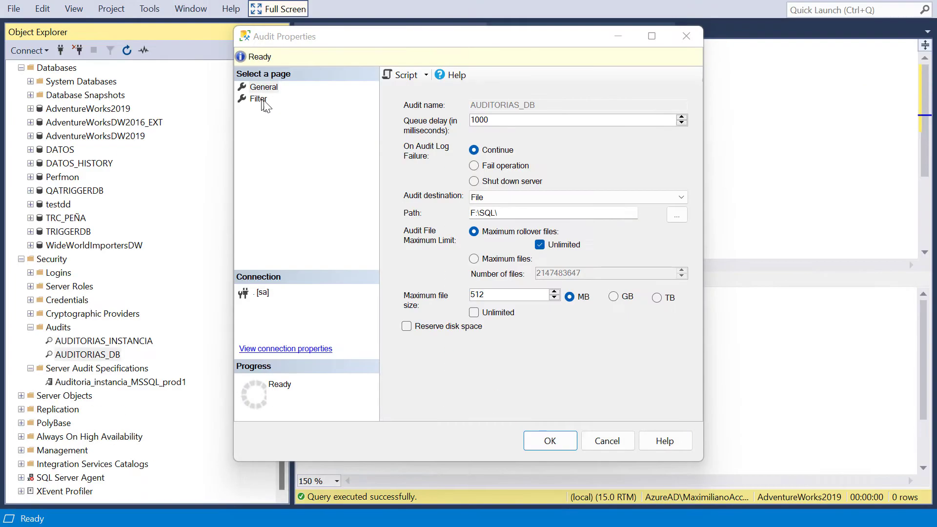
left_click(259, 99)
left_click(407, 100)
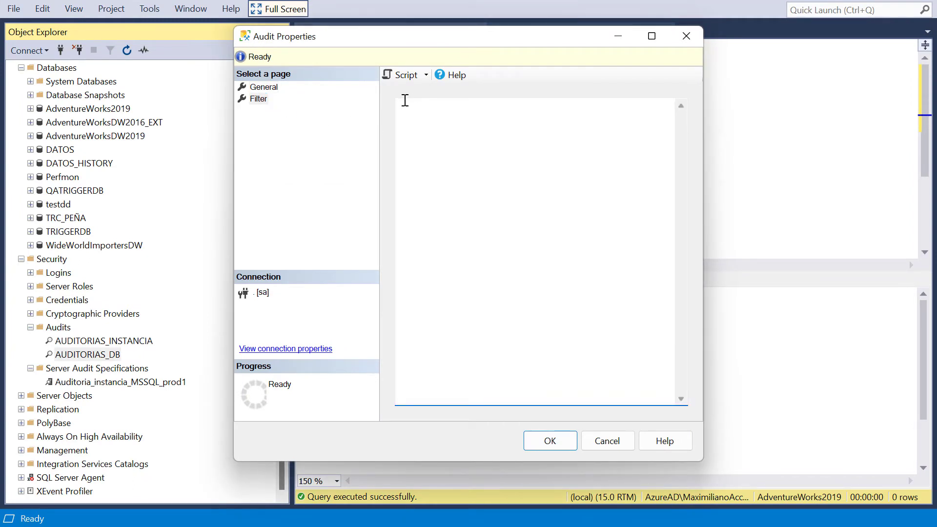
left_click(618, 441)
Step: View the AUDITORIAS_DB audit log entries in a maximized viewer, then close it
right_click(104, 359)
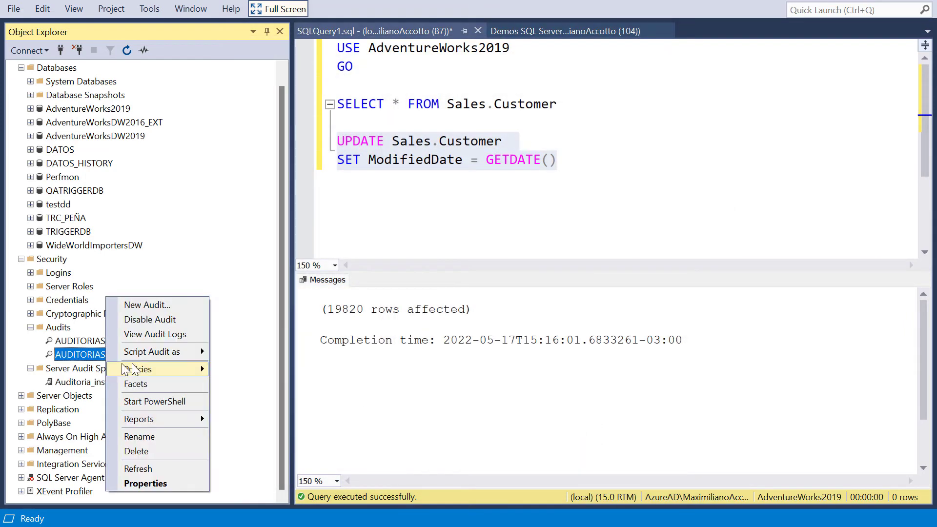
left_click(169, 333)
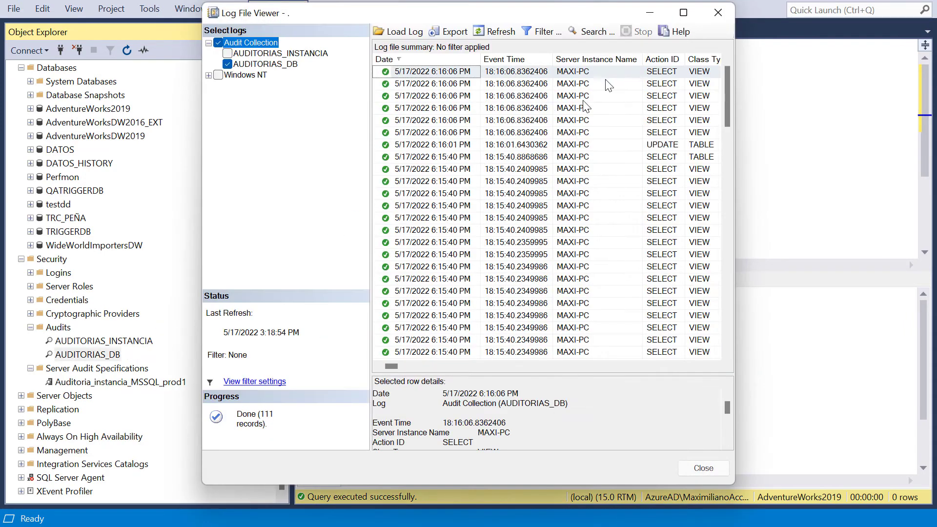
left_click(683, 12)
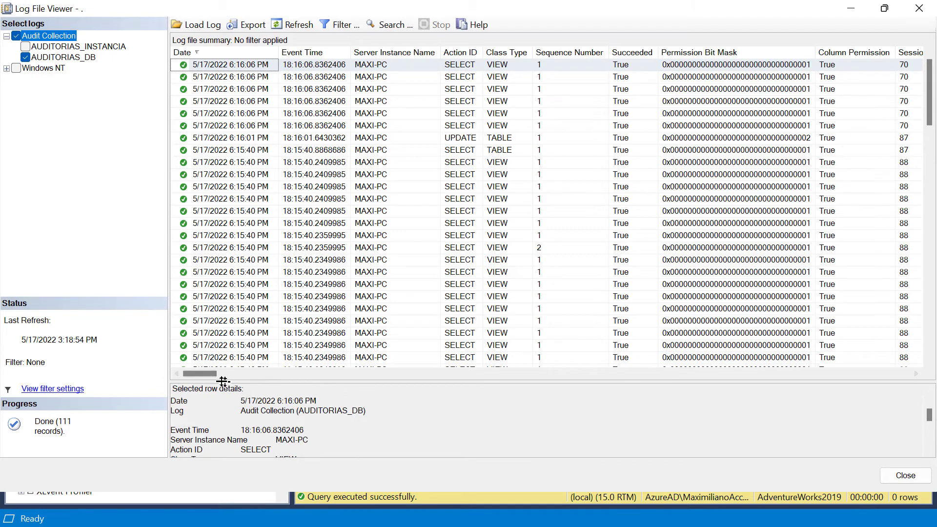
left_click(918, 7)
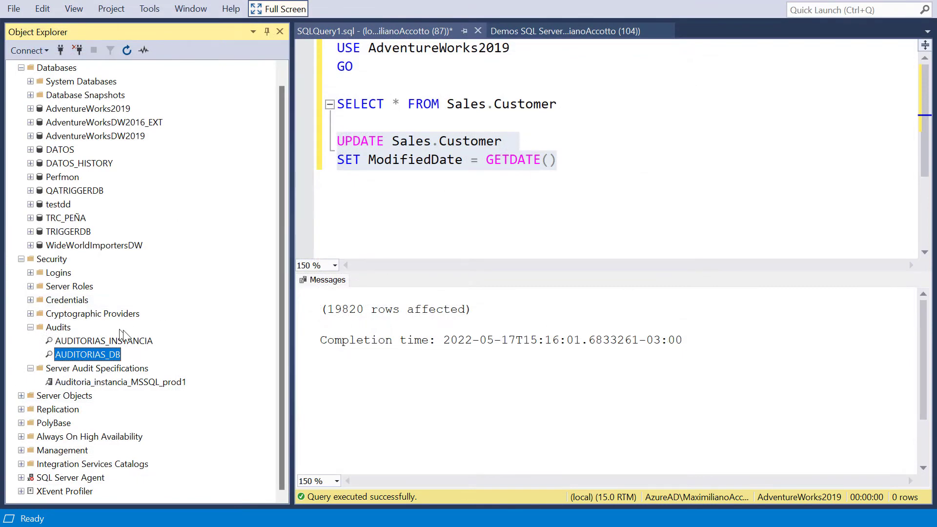
Step: Reopen the AUDITORIAS_DB audit logs, review the Server Principal Name column for each entry, and close the viewer
right_click(104, 352)
left_click(152, 334)
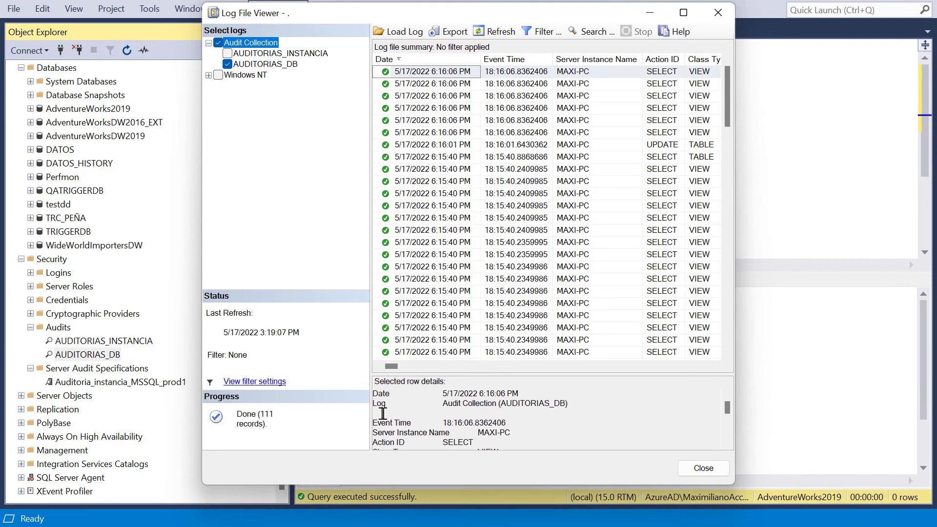
left_click(684, 13)
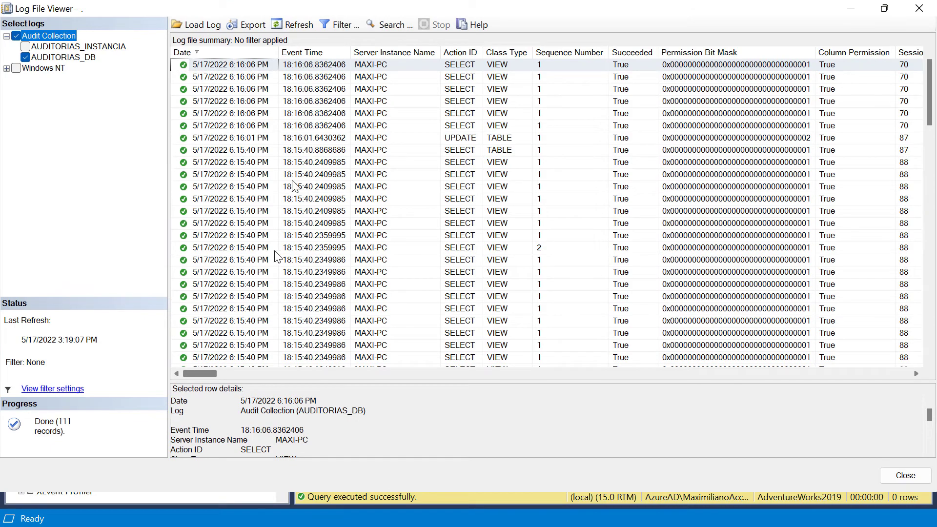
left_click_drag(208, 373, 270, 375)
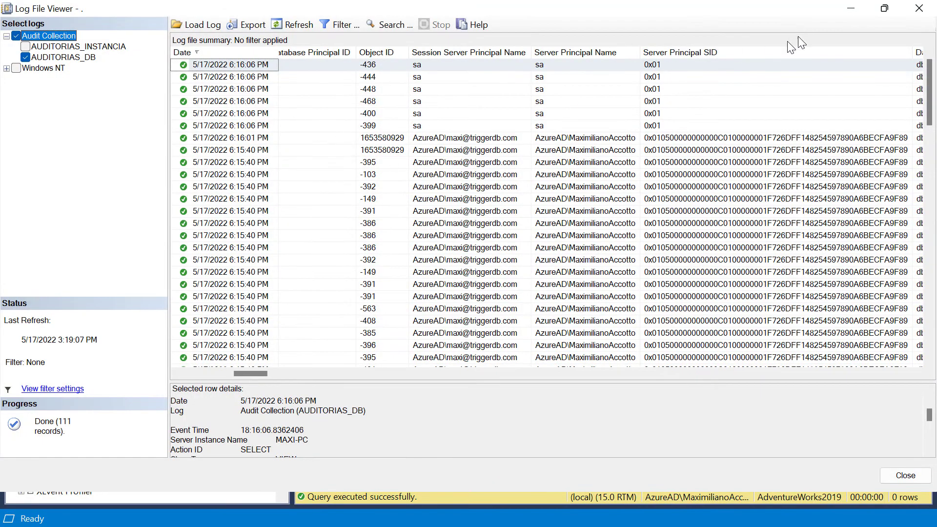
left_click(918, 8)
Step: Search the demo SQL script for the server audit definition with the WHERE filter on server_principal_name
left_click(544, 33)
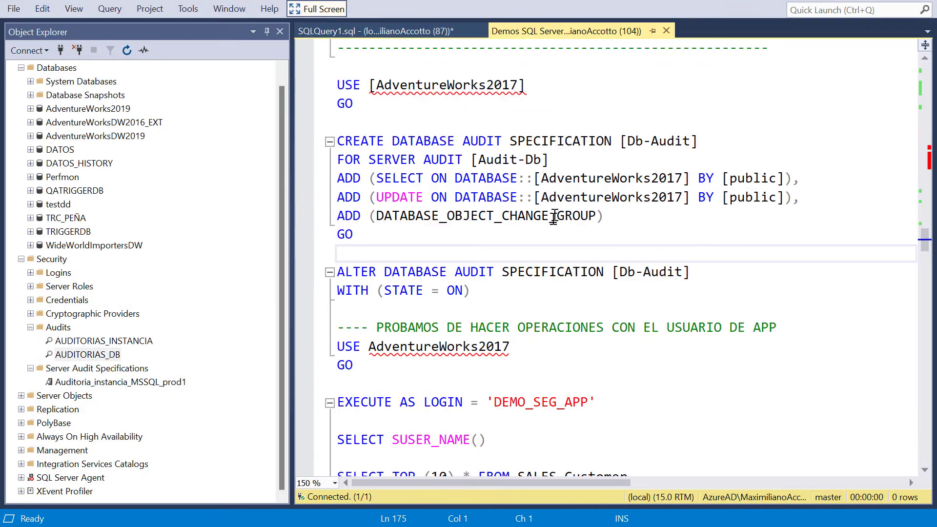
scroll(576, 242, "down", 16)
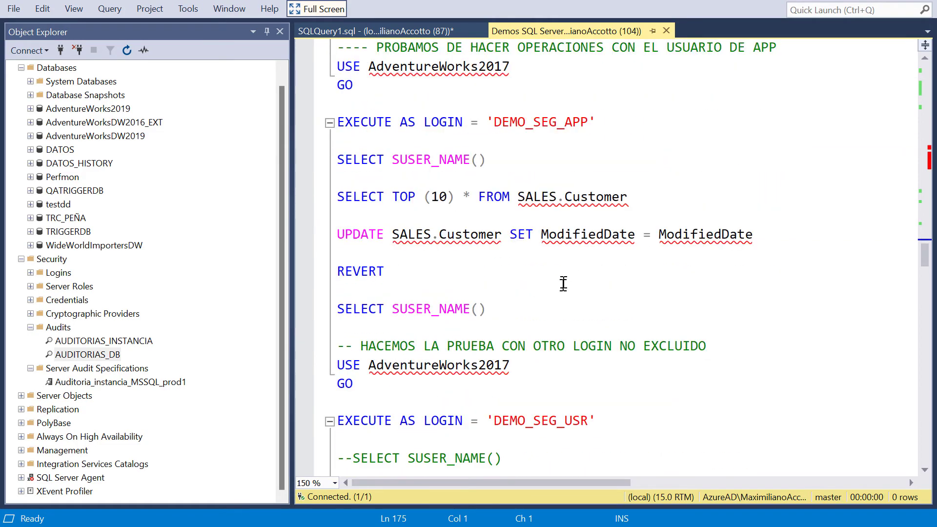
scroll(573, 290, "down", 16)
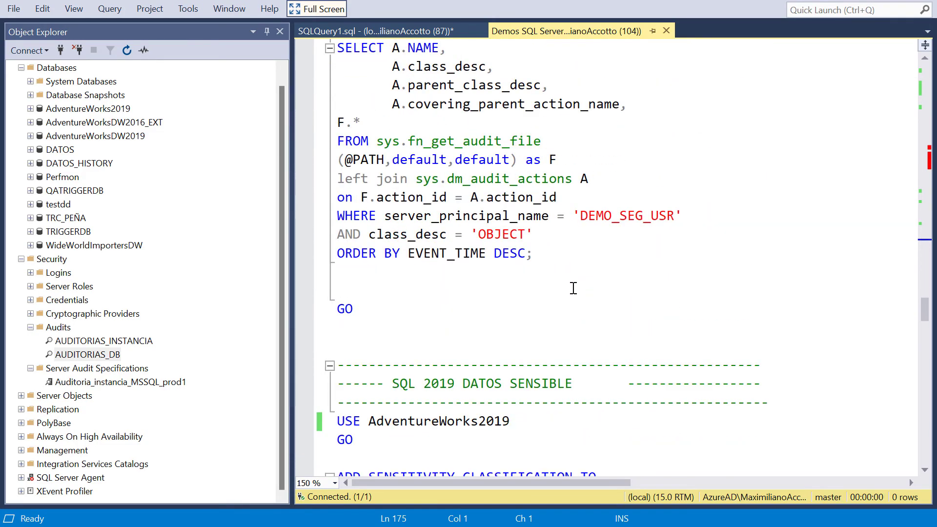
scroll(573, 291, "down", 20)
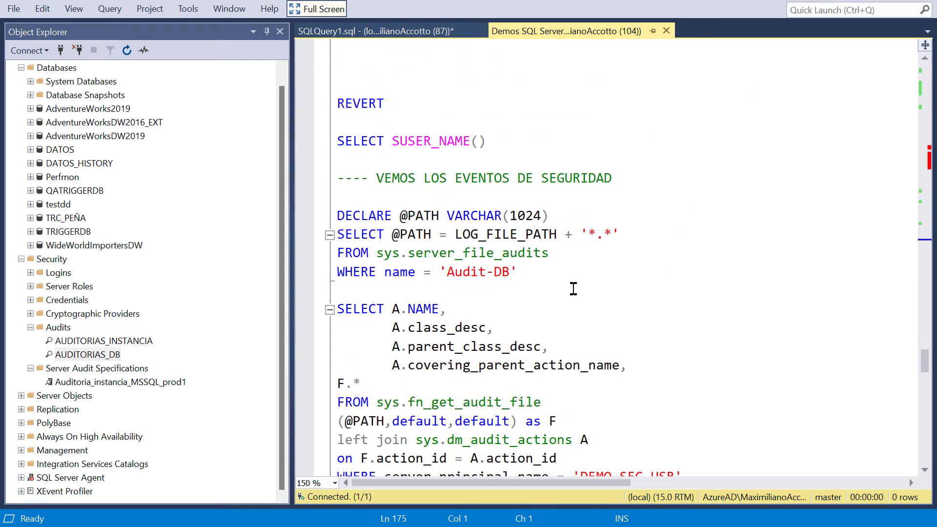
scroll(571, 294, "down", 11)
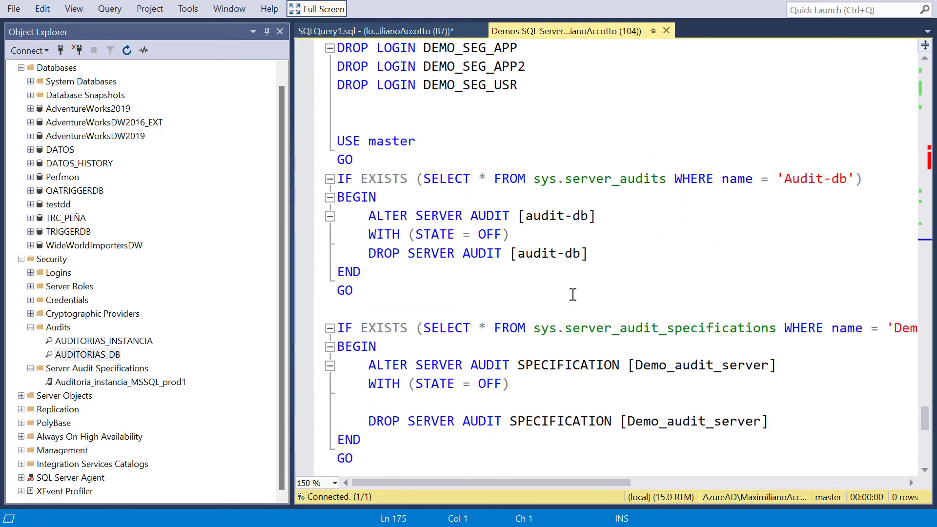
scroll(572, 293, "up", 14)
scroll(551, 276, "up", 15)
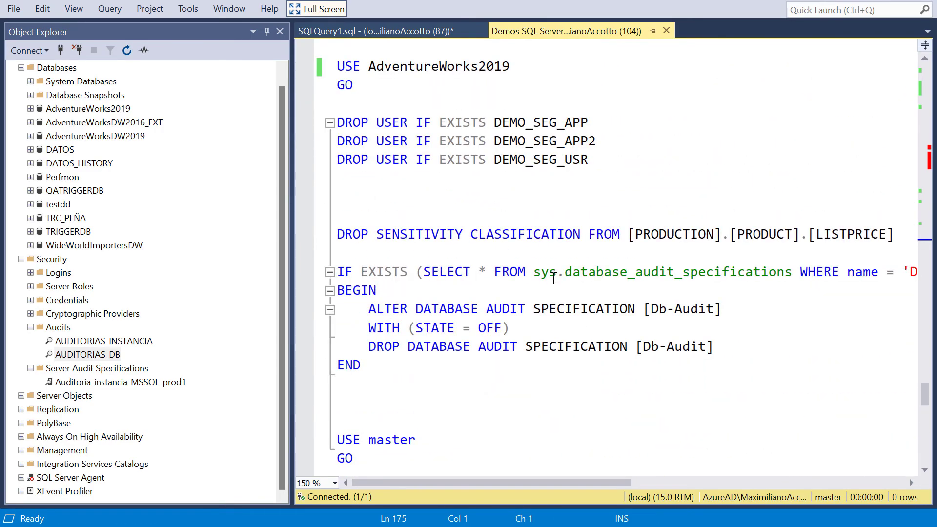
scroll(546, 279, "up", 20)
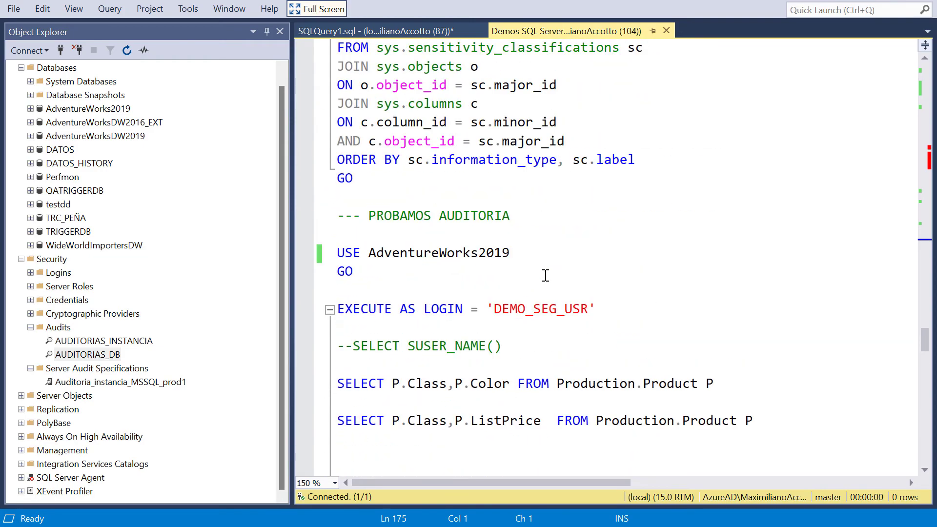
scroll(536, 280, "up", 12)
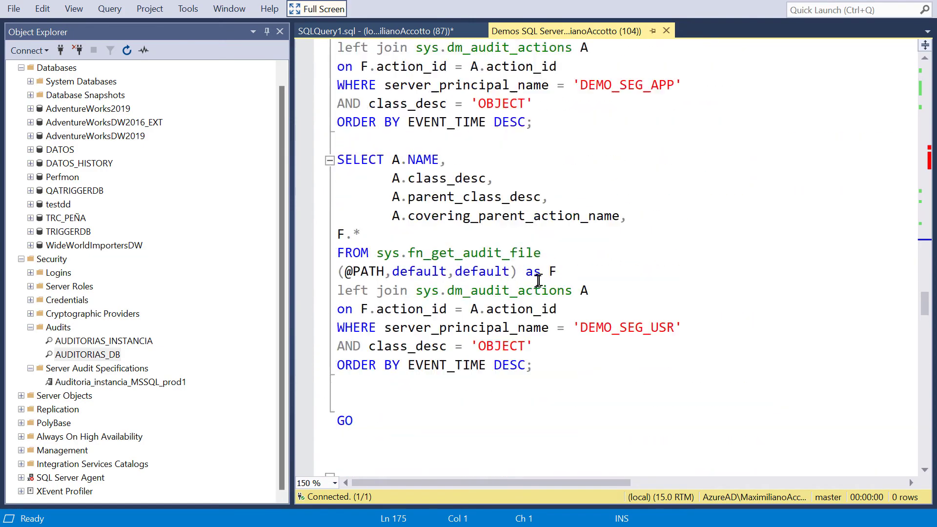
scroll(528, 282, "up", 12)
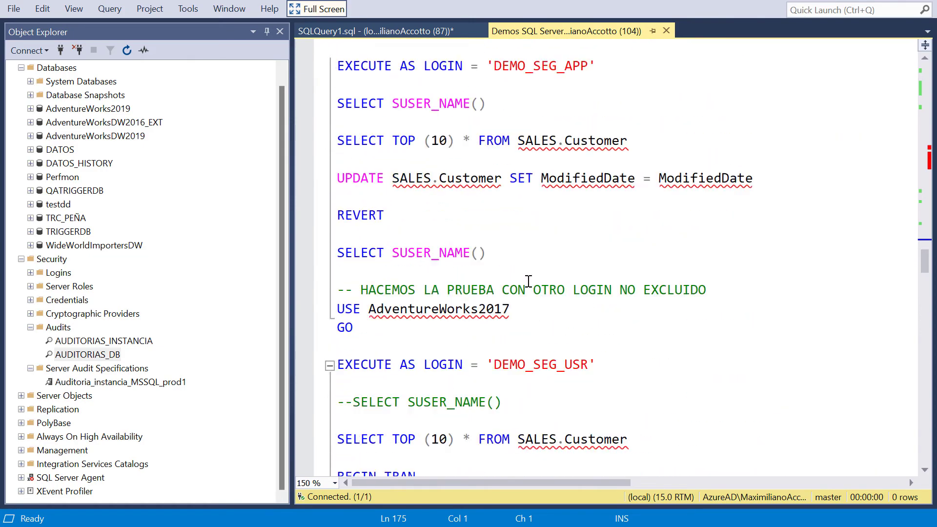
scroll(524, 282, "up", 12)
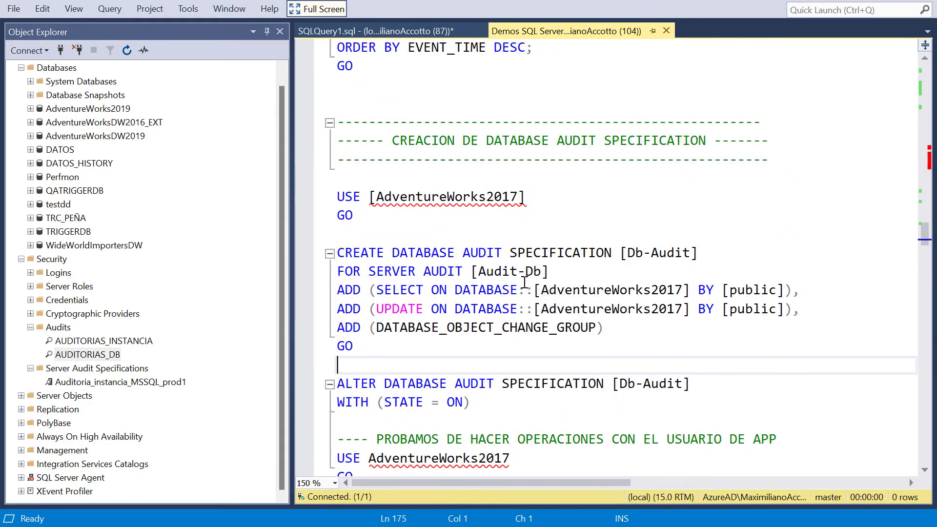
scroll(522, 280, "up", 12)
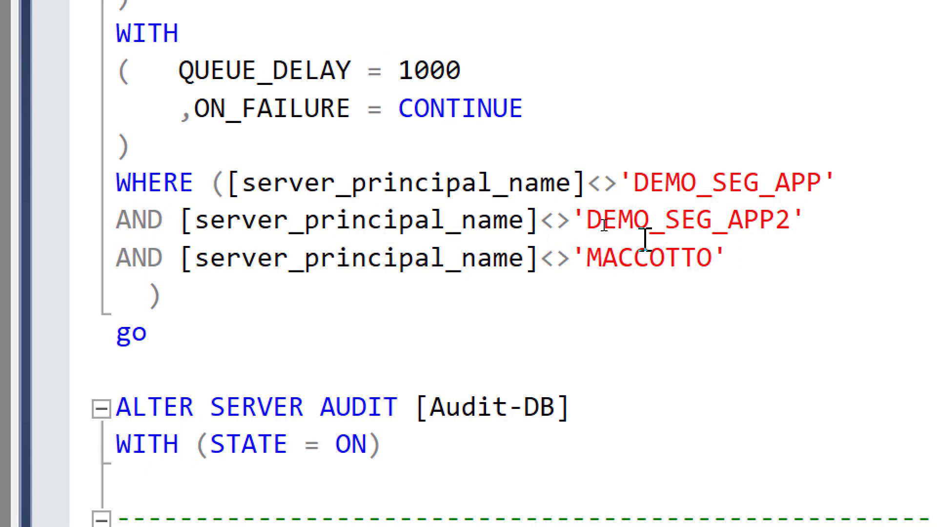
Step: Copy the script's WHERE line excluding DEMO_SEG_APP into the filter of the AUDITORIAS_DB audit
left_click_drag(82, 183, 476, 178)
left_click_drag(554, 178, 898, 180)
key("ctrl+c")
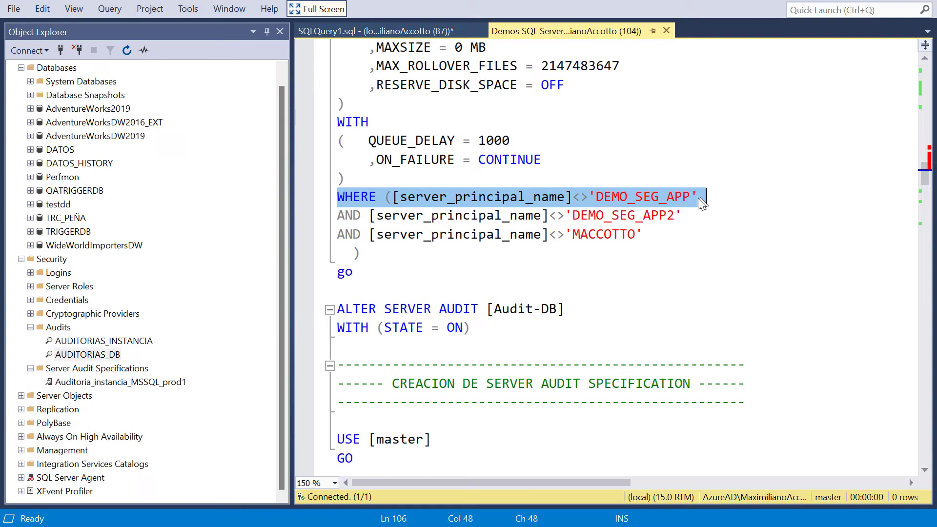
right_click(101, 360)
left_click(153, 480)
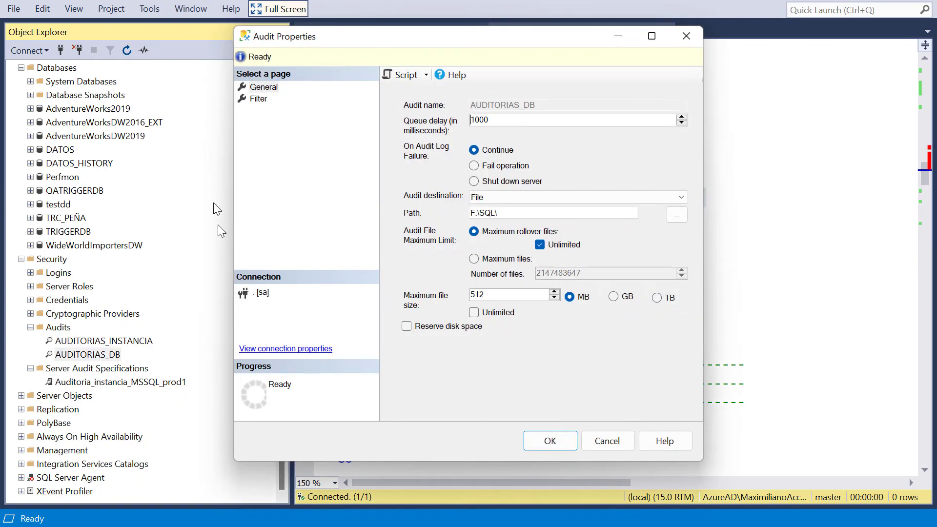
left_click(259, 98)
left_click(430, 115)
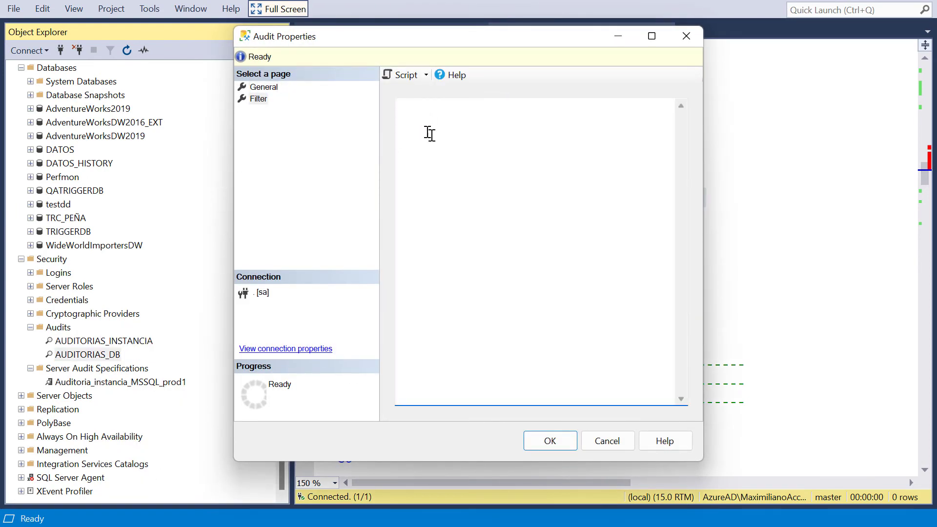
key("ctrl+v")
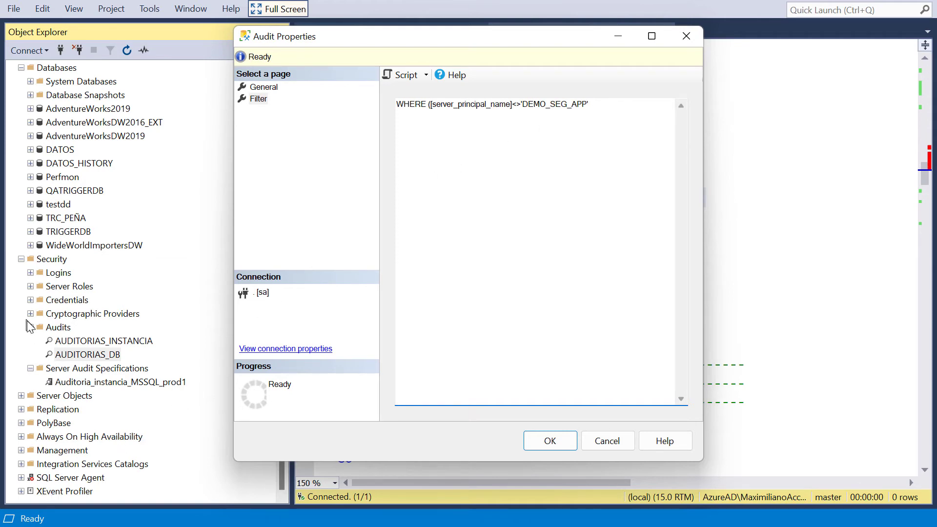
Step: Expand the server Logins list to look up the application login, then return to the audit filter
key("Escape")
left_click(30, 273)
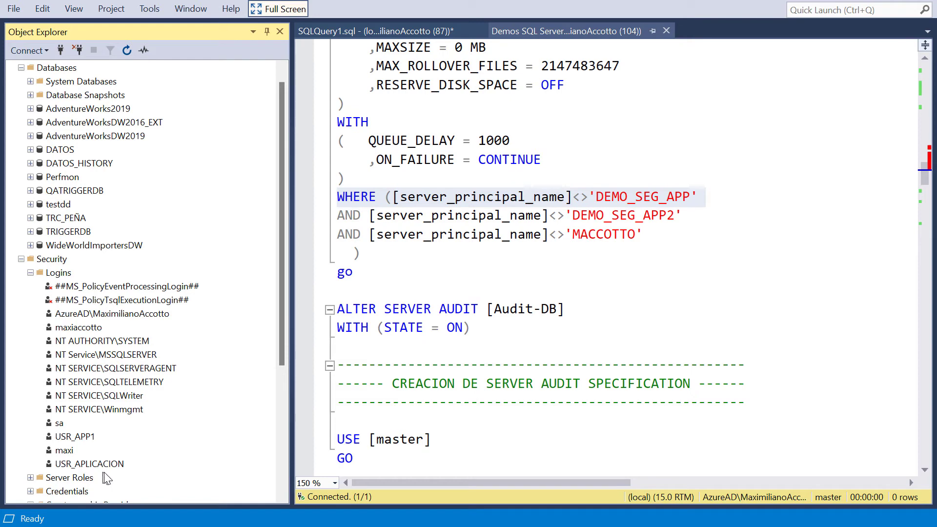
key("alt+Tab")
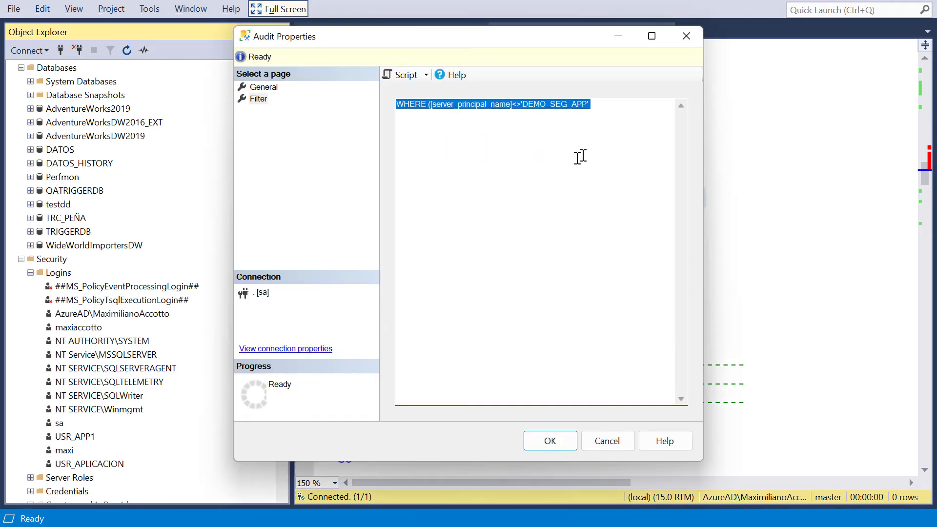
Step: Replace DEMO_SEG_APP with USR_APLICACION in the audit filter and try to apply the change
left_click(617, 109)
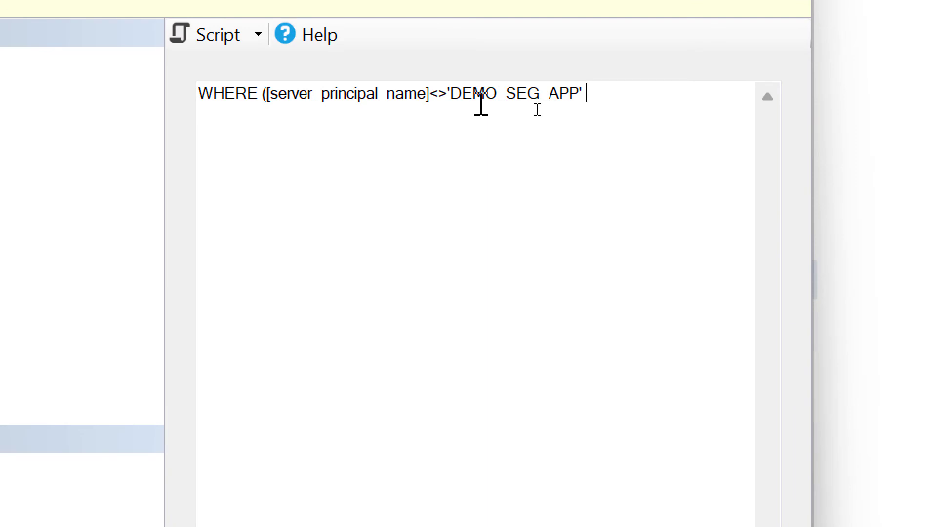
left_click(537, 105)
key("Delete")
key("Delete")
key("Delete")
key("Delete")
key("Delete")
key("Delete")
key("Delete")
key("Delete")
key("Delete")
key("Delete")
key("Delete")
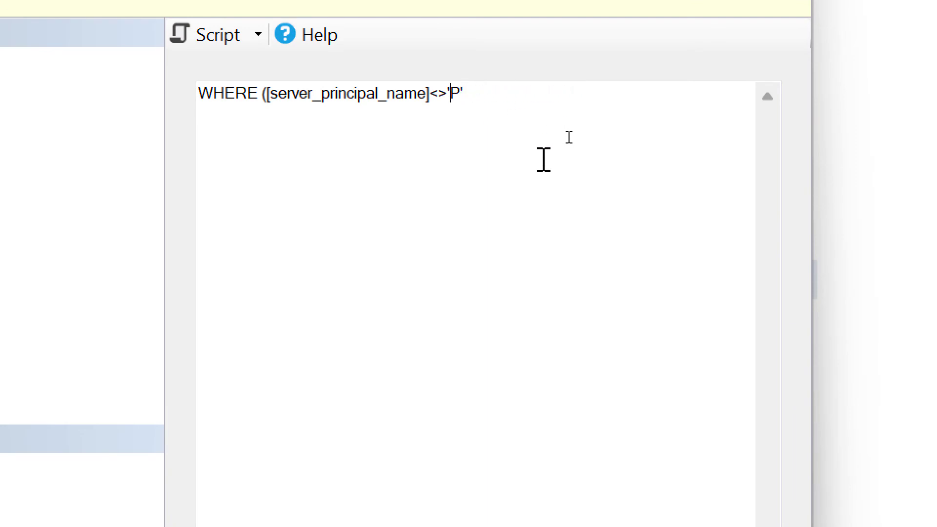
type("USR_APLIC")
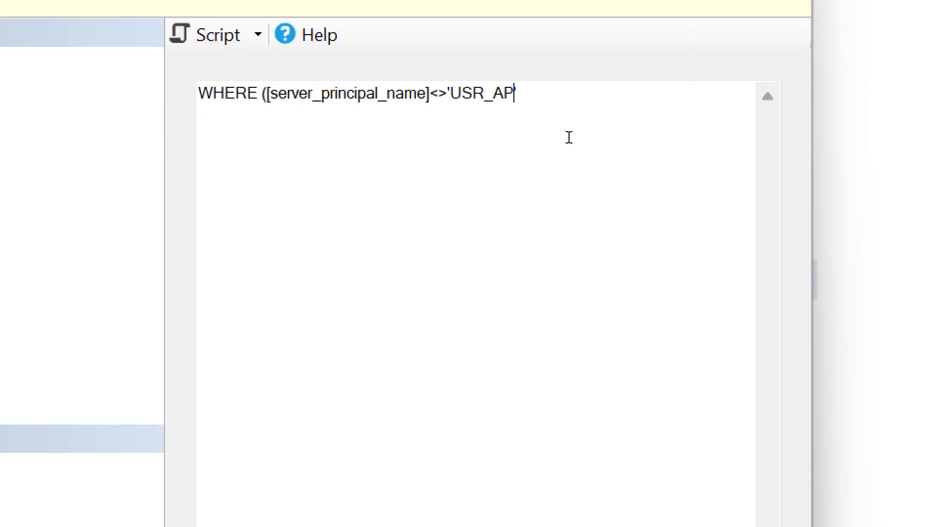
type("ACION")
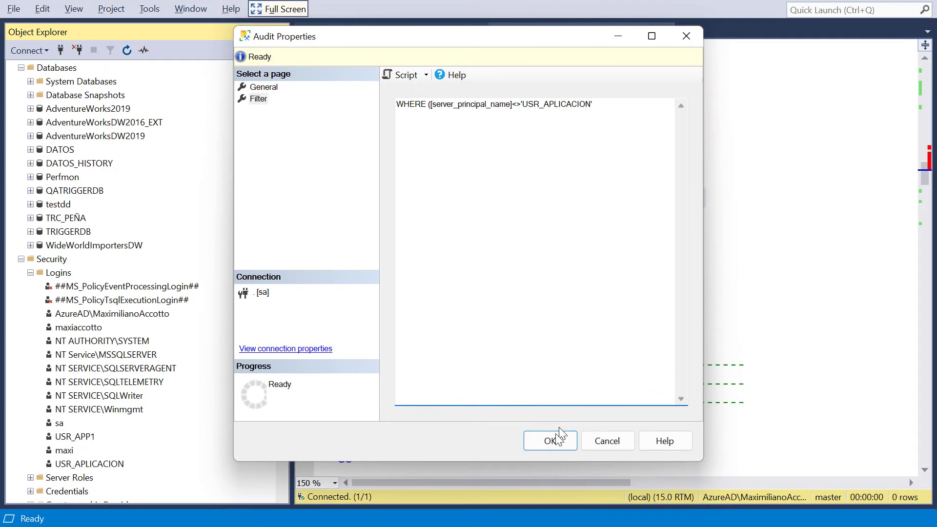
left_click(554, 442)
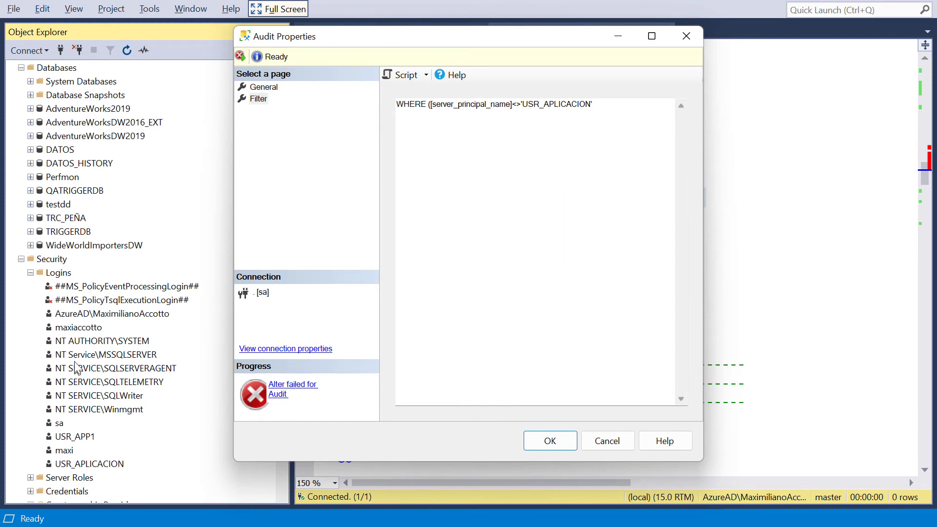
Step: Copy the USR_APLICACION filter condition, cancel the audit properties, and paste it into the script above ALTER SERVER AUDIT [Audit-DB]
left_click_drag(613, 106, 389, 95)
key("ctrl+c")
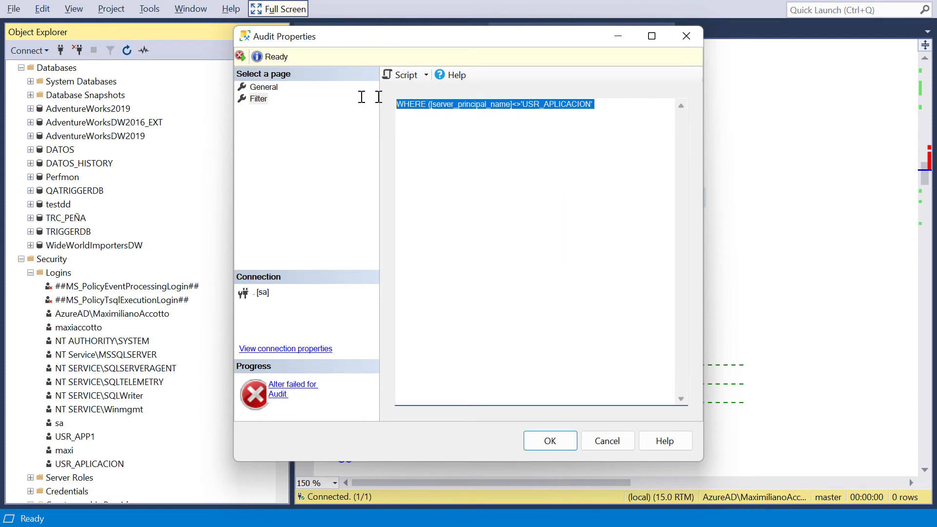
left_click(608, 441)
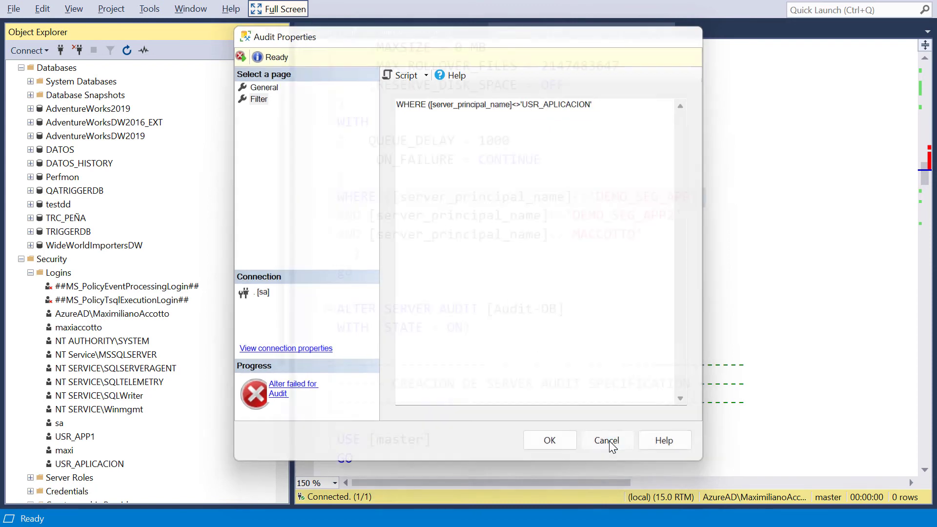
left_click_drag(396, 278, 422, 299)
left_click(422, 299)
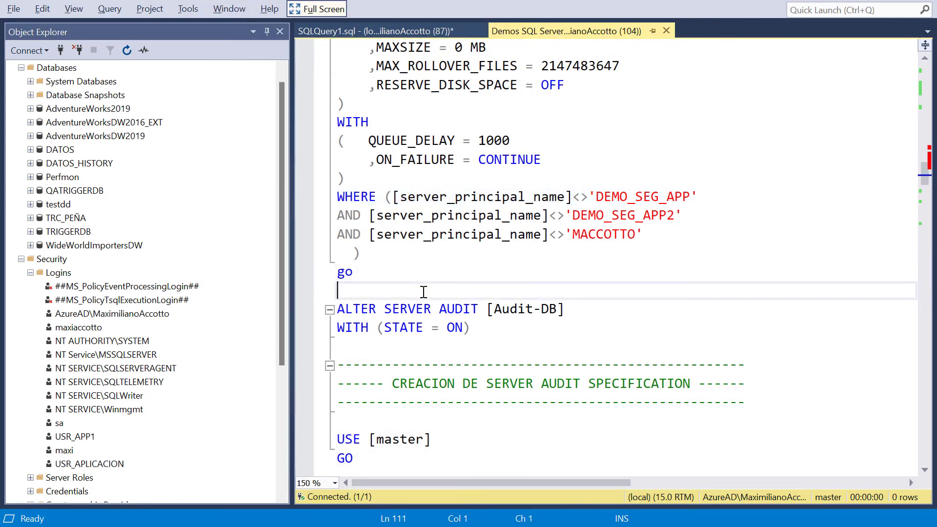
key("ctrl+v")
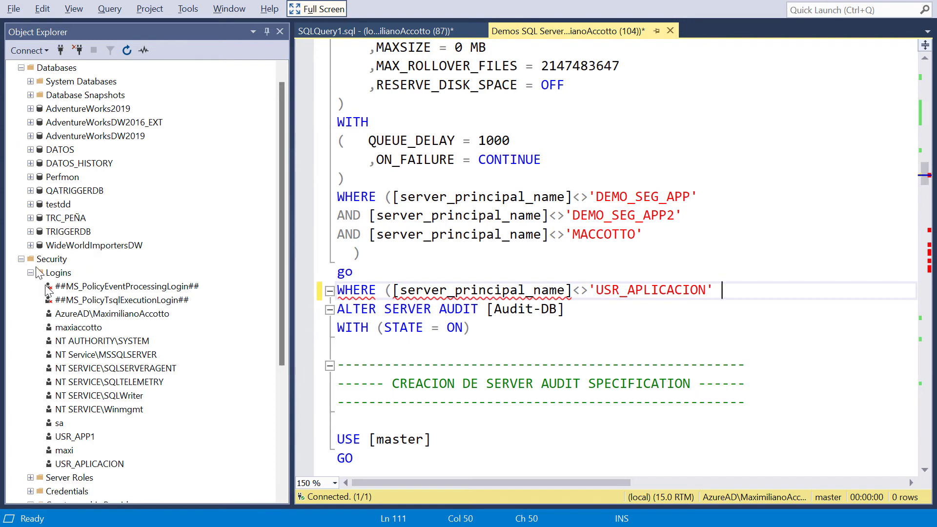
Step: Disable the AUDITORIAS_DB audit and dismiss the result dialog
scroll(81, 339, "down", 4)
right_click(86, 381)
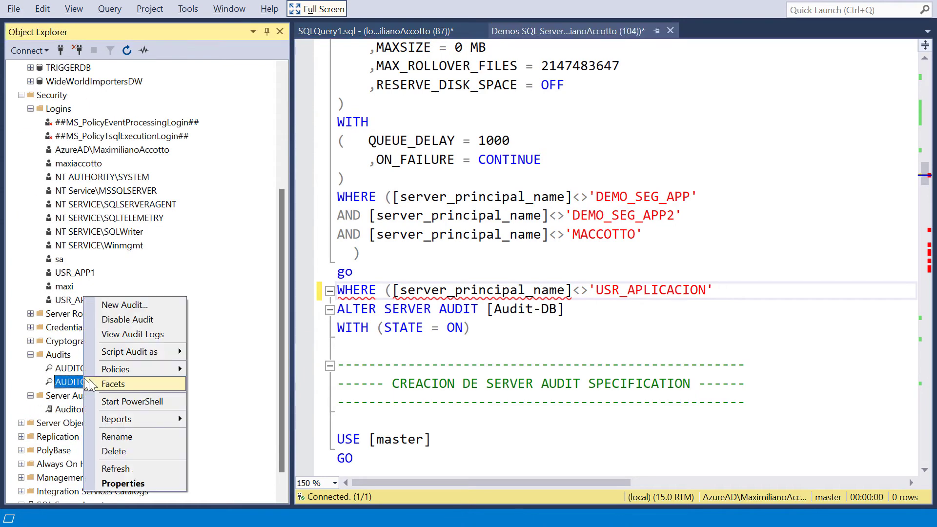
left_click(138, 320)
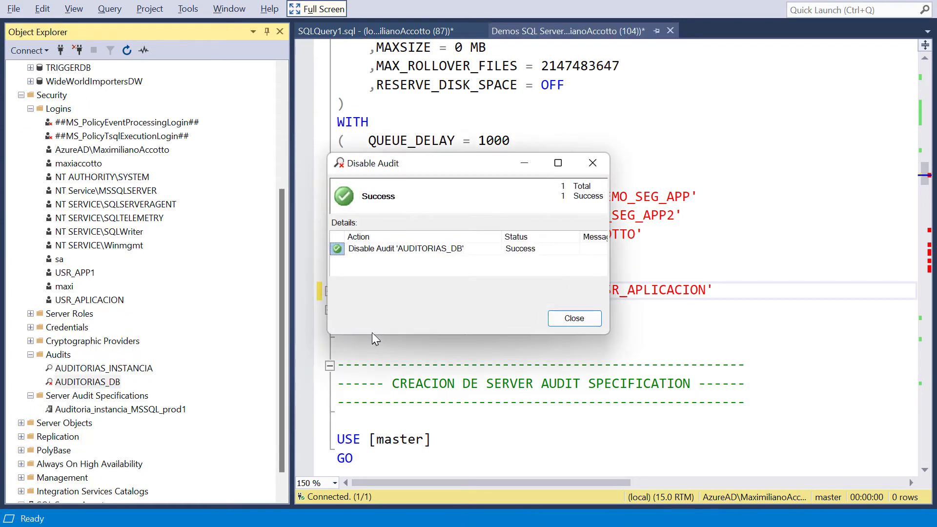
left_click(573, 320)
Step: Paste the WHERE condition excluding USR_APLICACION into the filter of the AUDITORIAS_DB audit and try to apply it
right_click(100, 383)
left_click(148, 479)
left_click(258, 98)
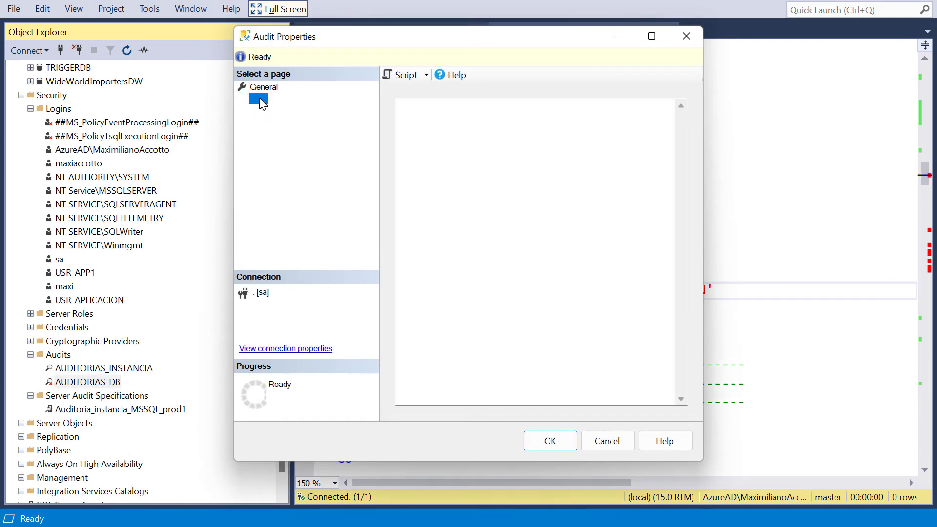
left_click(449, 106)
key("ctrl+v")
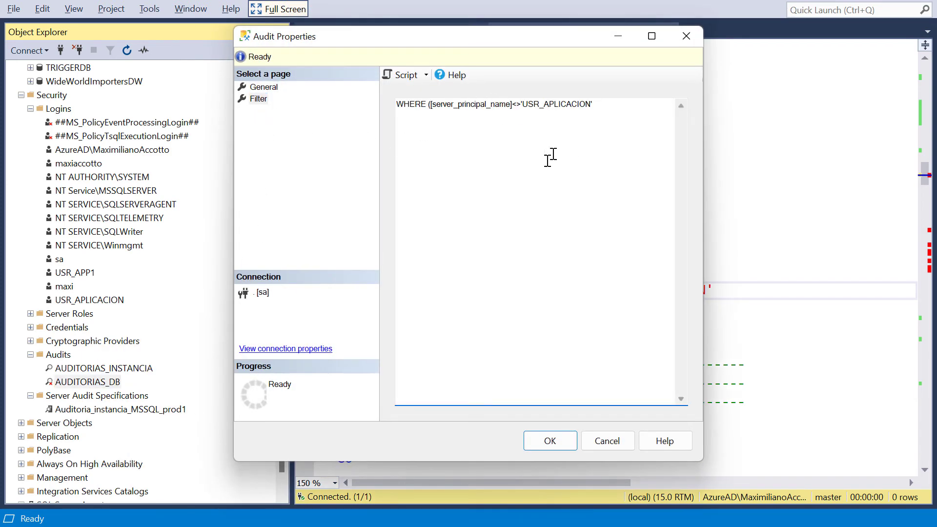
left_click(552, 445)
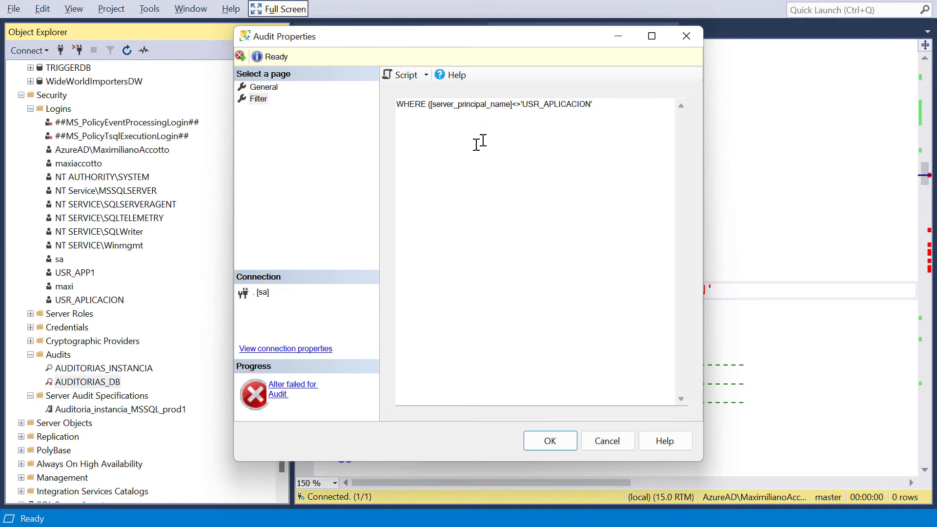
Step: Add a closing parenthesis to the audit filter, try to apply it, and read the error details
left_click(613, 108)
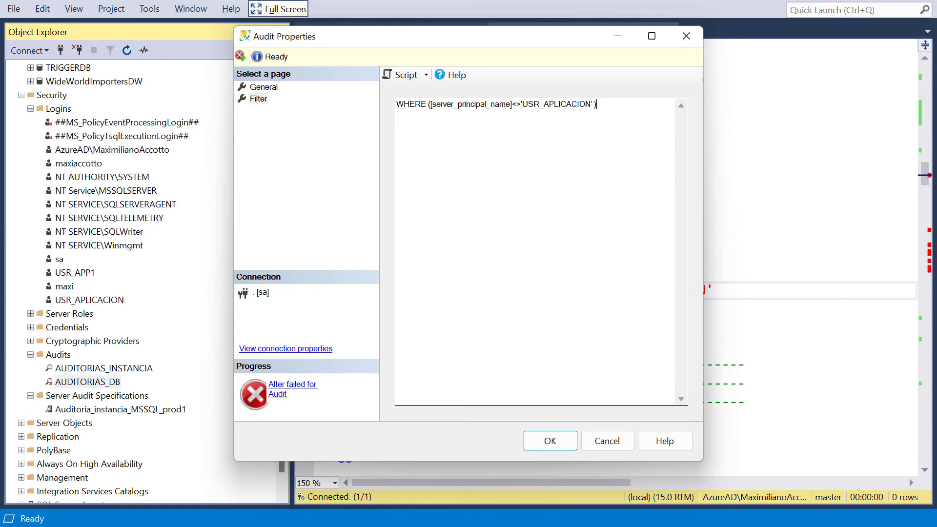
left_click(549, 443)
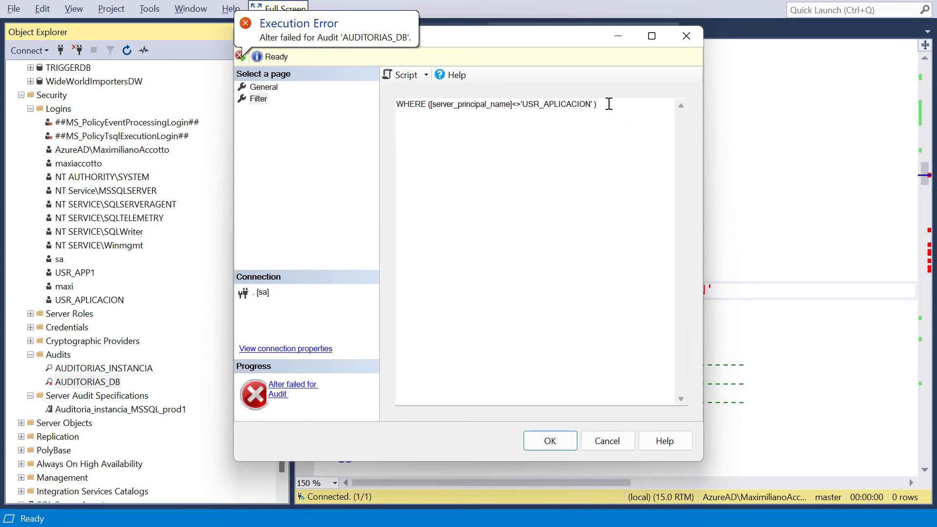
left_click(628, 111)
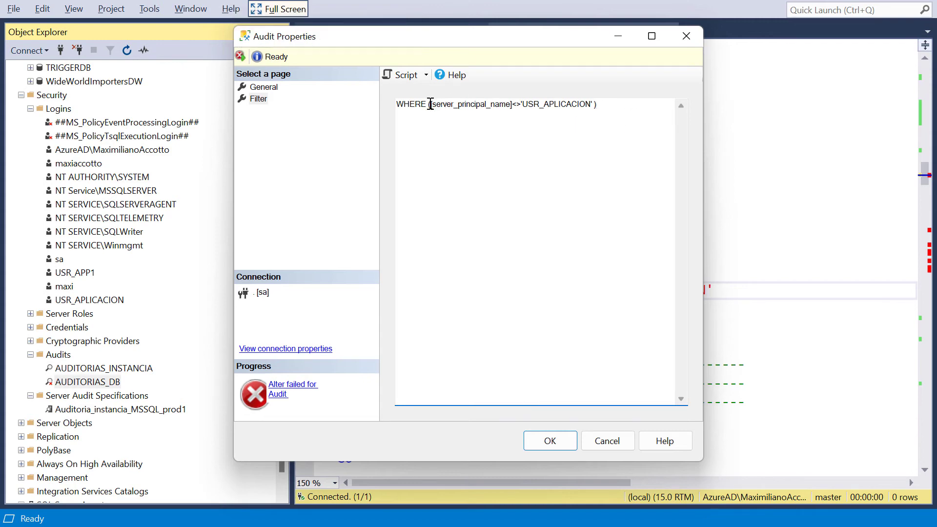
left_click(286, 394)
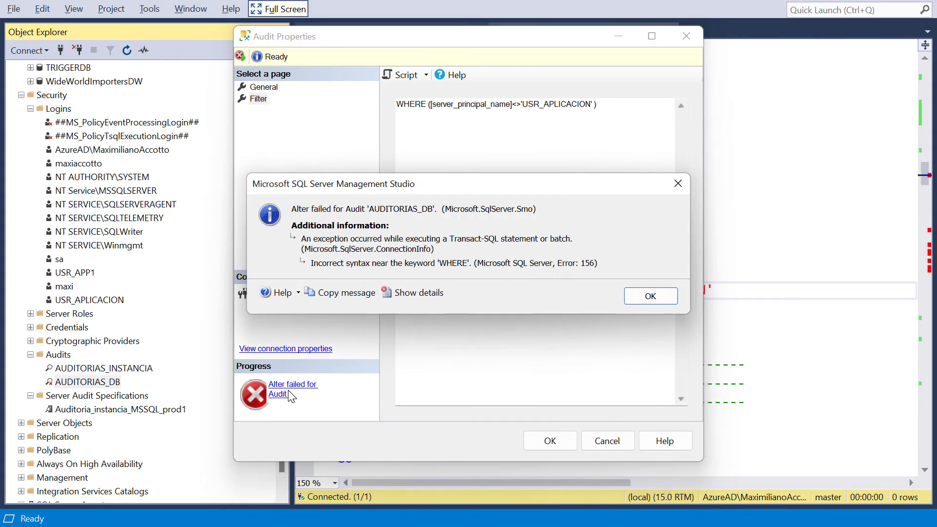
left_click(649, 296)
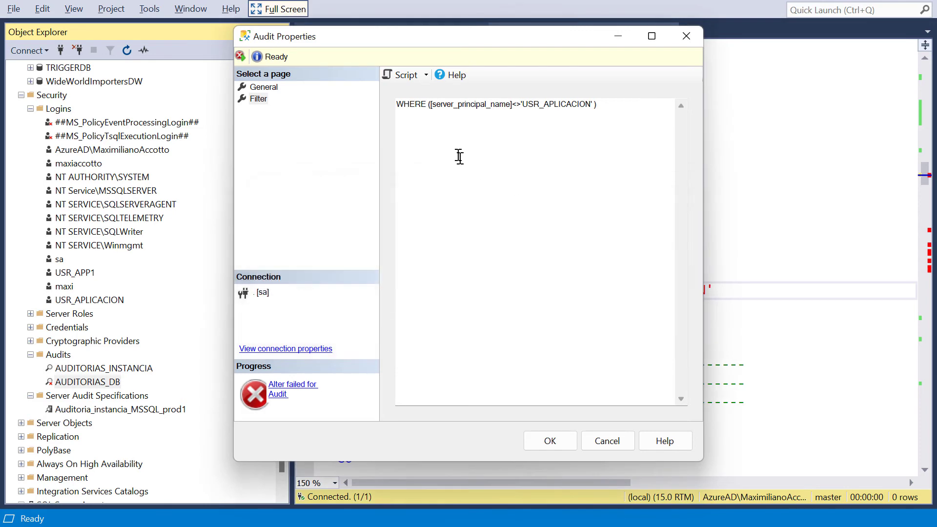
Step: Remove both parentheses from the audit filter condition and try to apply it again
left_click(425, 111)
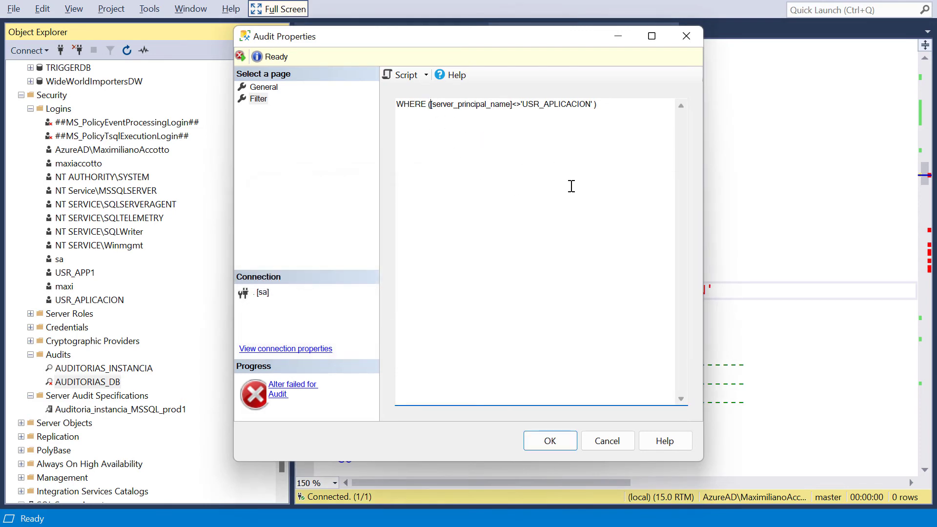
key("Delete")
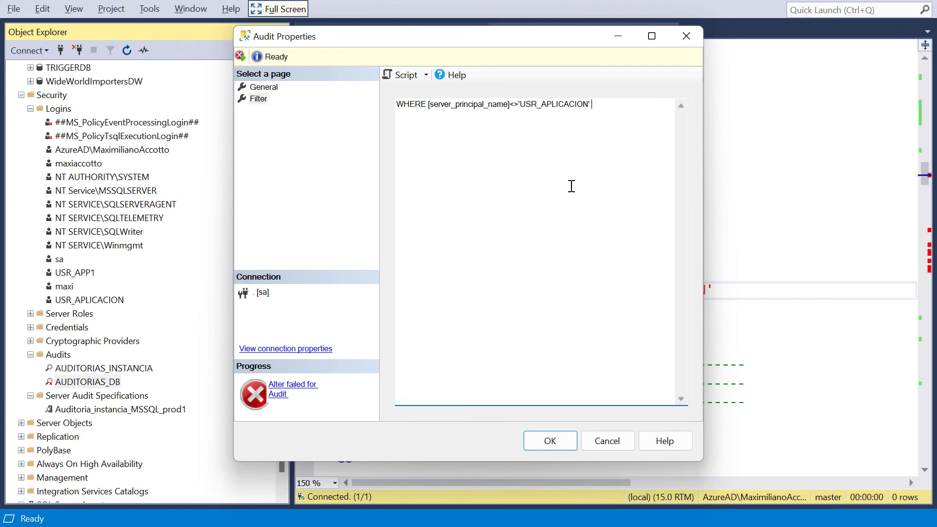
left_click(566, 118)
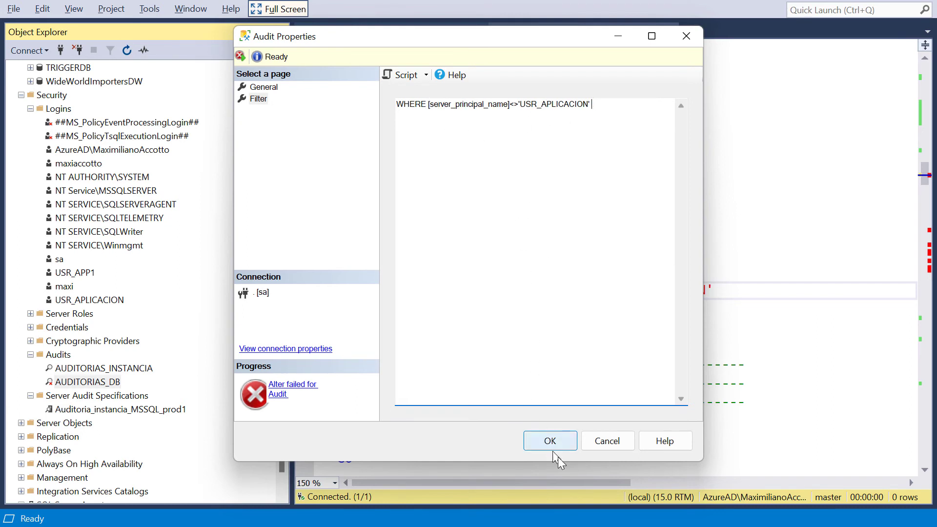
left_click(562, 449)
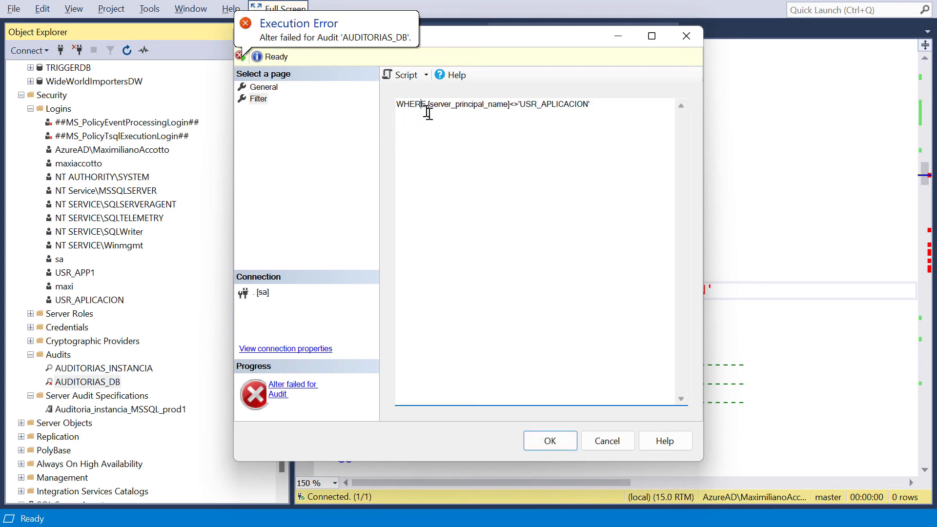
Step: Delete the WHERE keyword so the filter reads [server_principal_name]<>'USR_APLICACION', and apply the change to the audit
key("BackSpace")
key("BackSpace")
key("BackSpace")
key("BackSpace")
key("BackSpace")
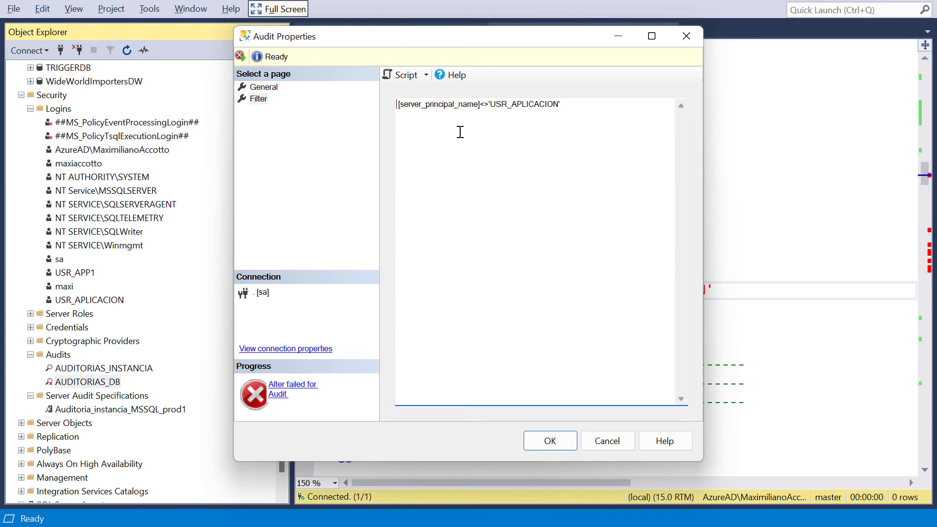
left_click(550, 441)
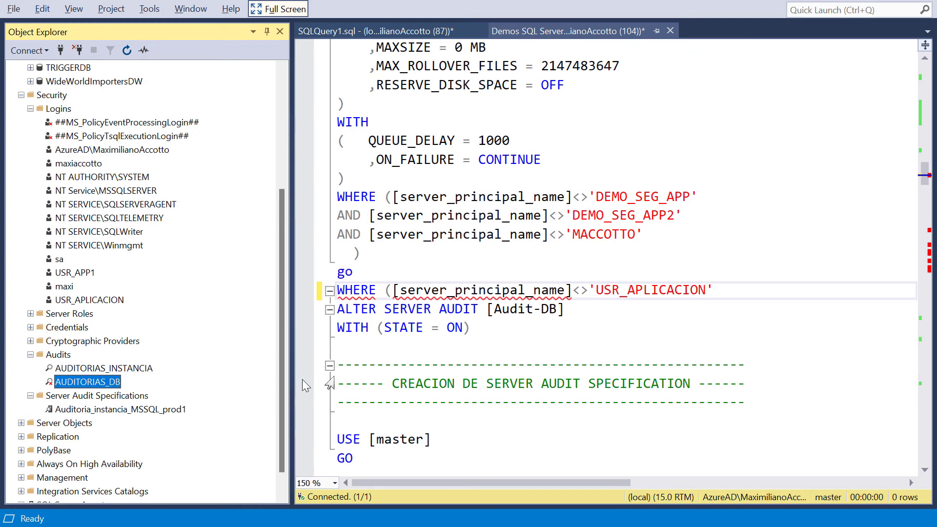
Step: Reopen the AUDITORIAS_DB audit properties and check the saved filter condition
right_click(96, 383)
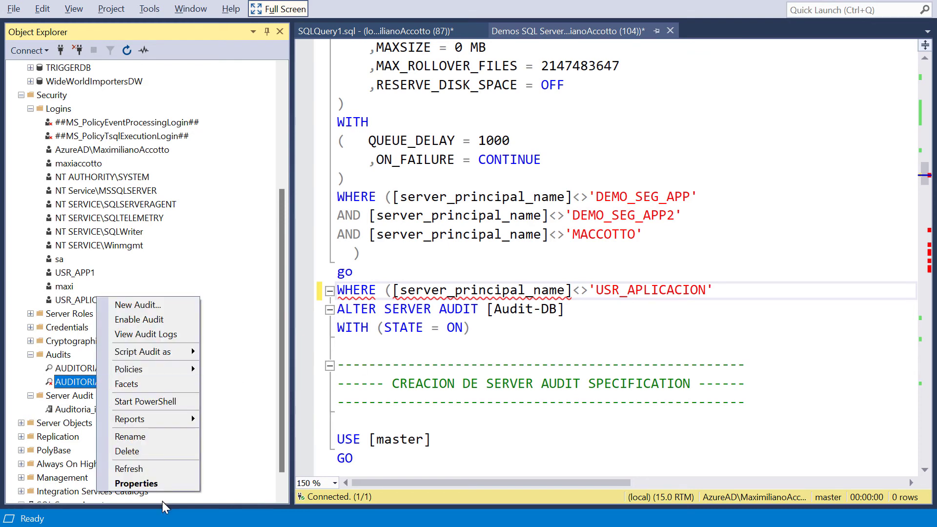
left_click(160, 482)
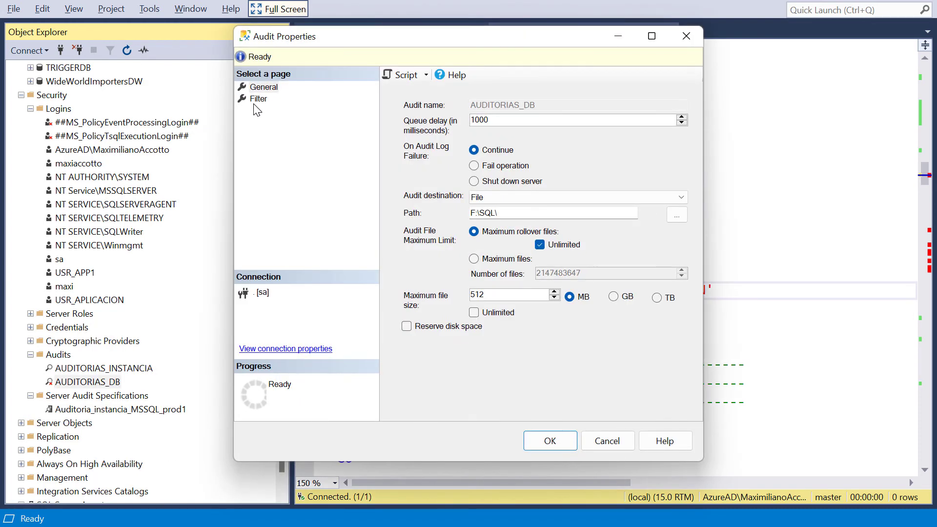
left_click(259, 101)
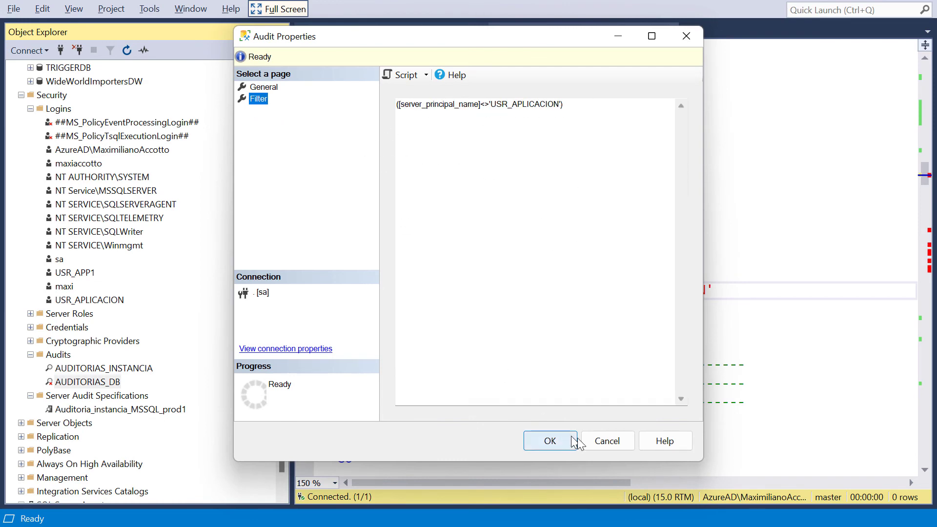
left_click(607, 440)
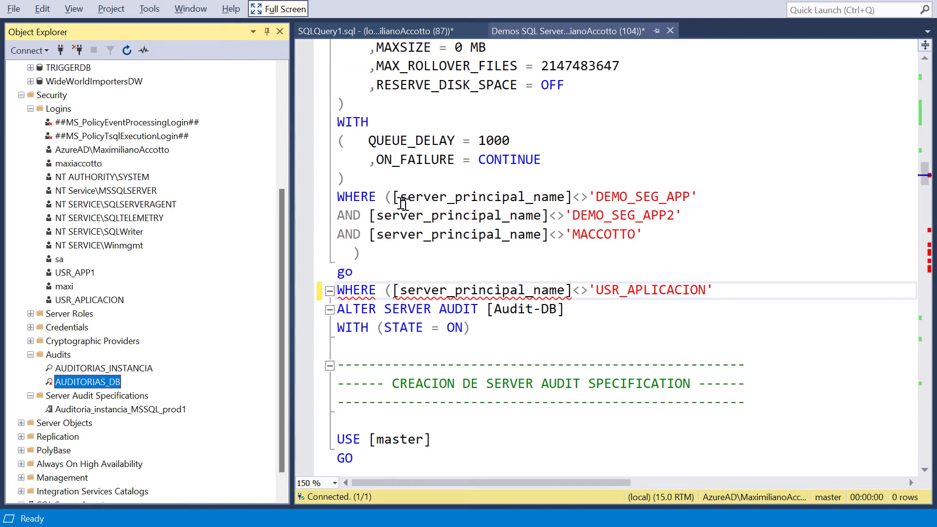
right_click(82, 381)
left_click(154, 483)
left_click(259, 99)
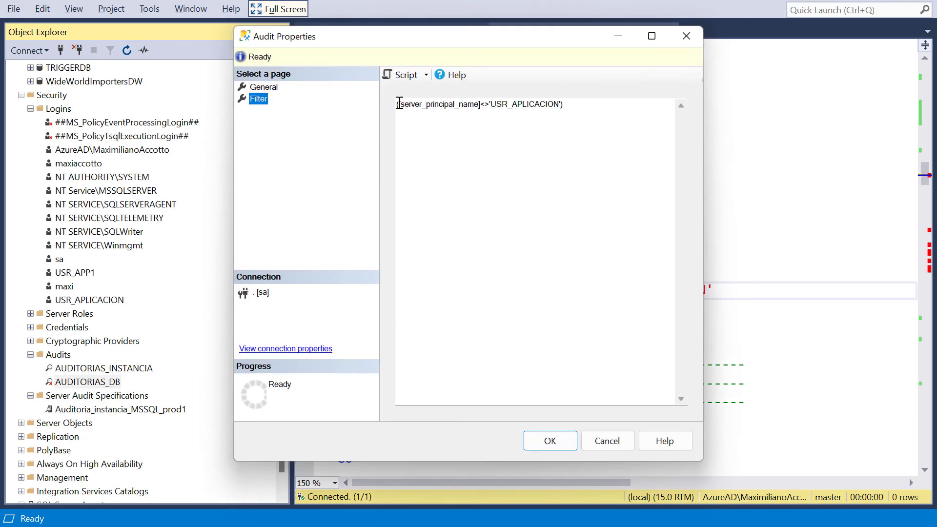
left_click(545, 444)
Step: Enable the AUDITORIAS_DB audit and dismiss the result dialog
right_click(89, 381)
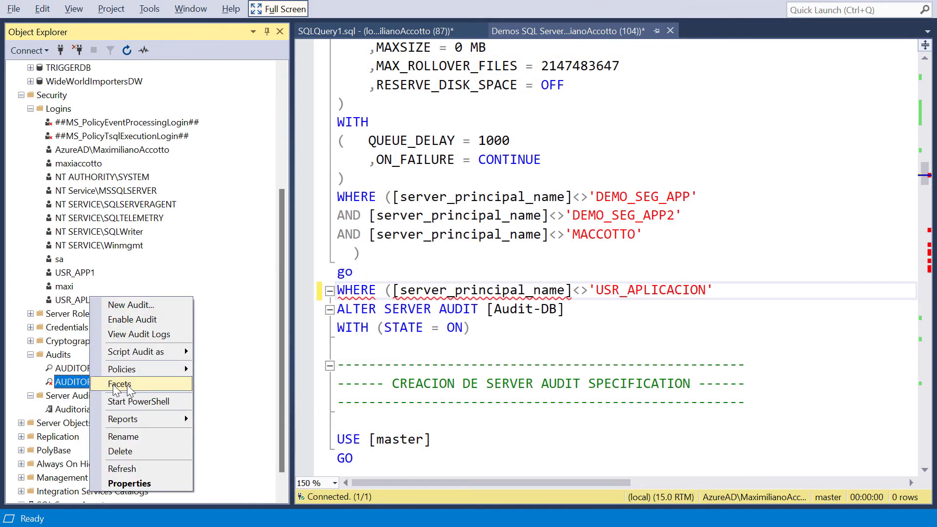
left_click(163, 318)
left_click(580, 318)
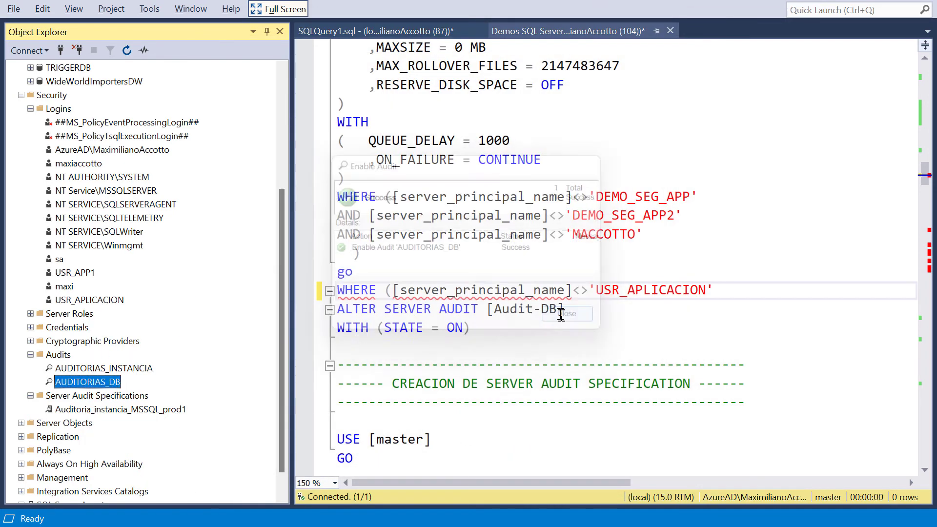
Step: Review the filter of the enabled AUDITORIAS_DB audit once more, then cancel its properties
left_click_drag(447, 267, 449, 263)
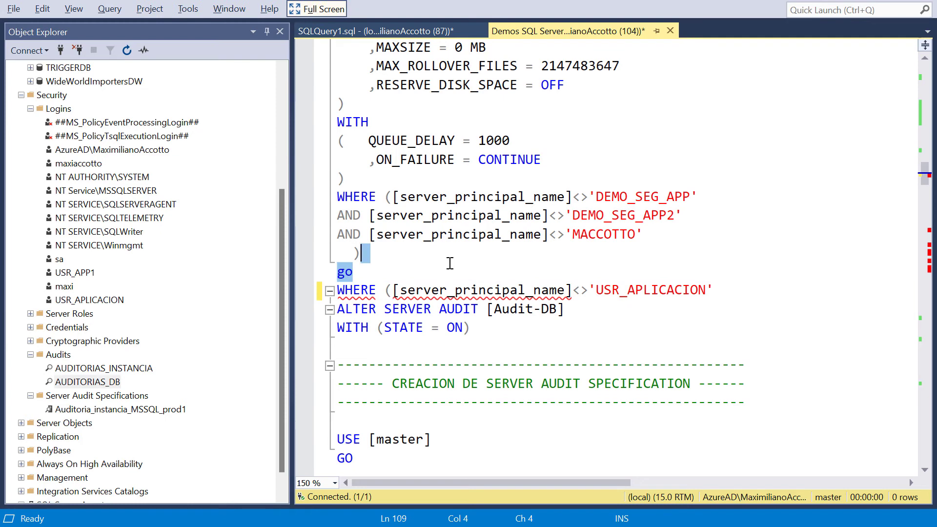
right_click(99, 383)
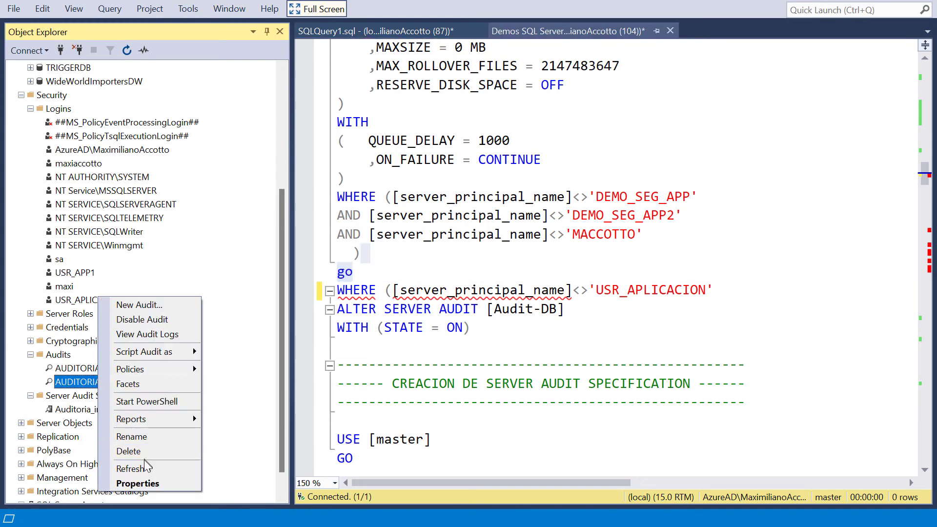
left_click(137, 482)
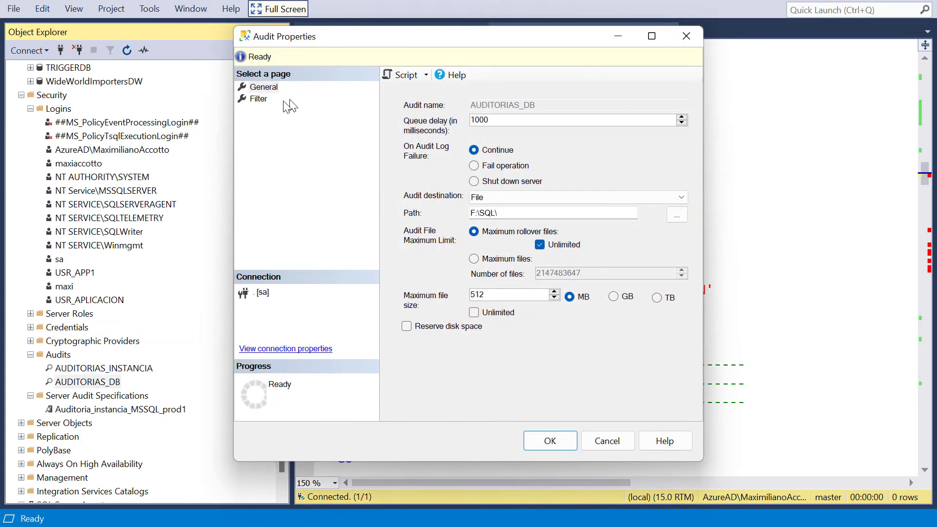
left_click(266, 101)
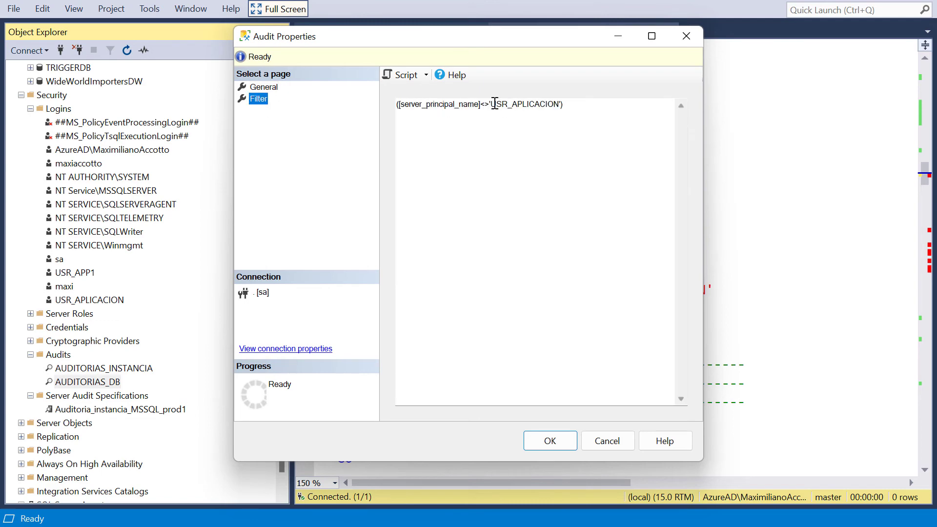
left_click(610, 439)
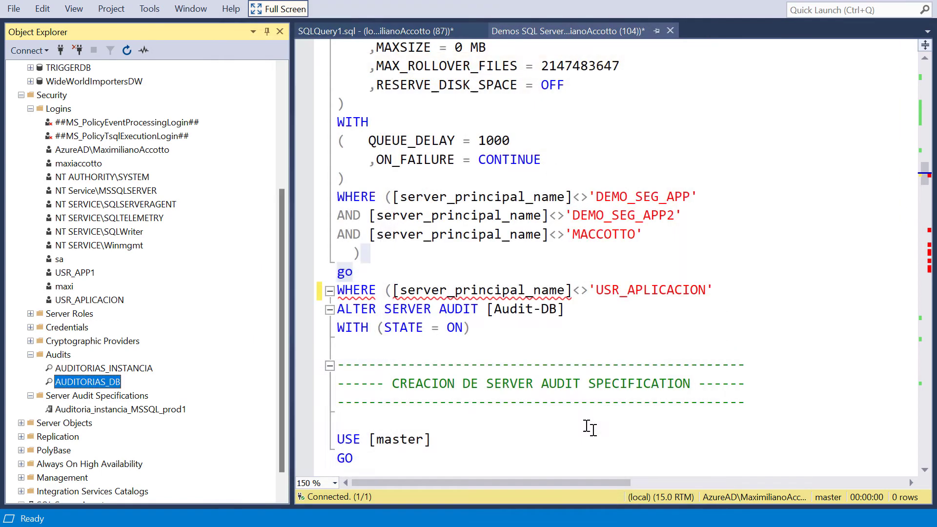
Step: Collapse the server tree and open a new query window on the sa connection
left_click(493, 249)
left_click_drag(281, 319, 281, 172)
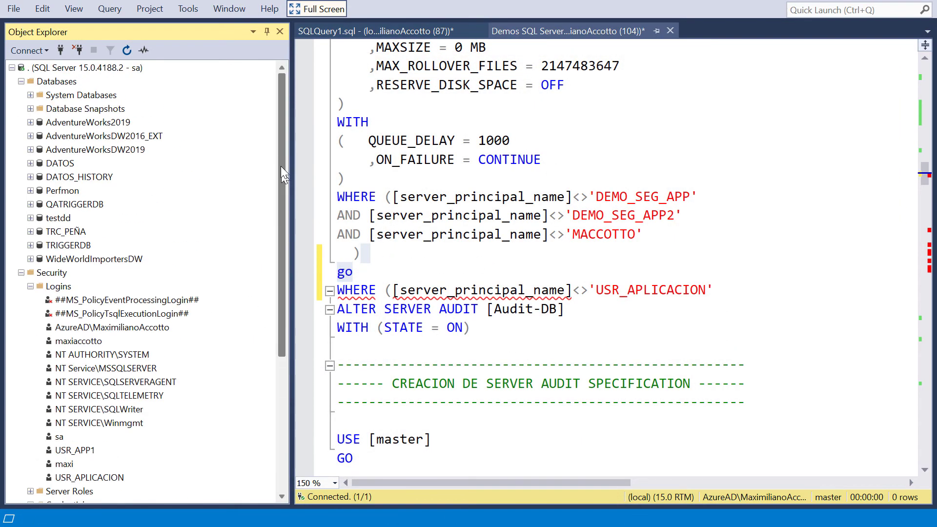
left_click(12, 68)
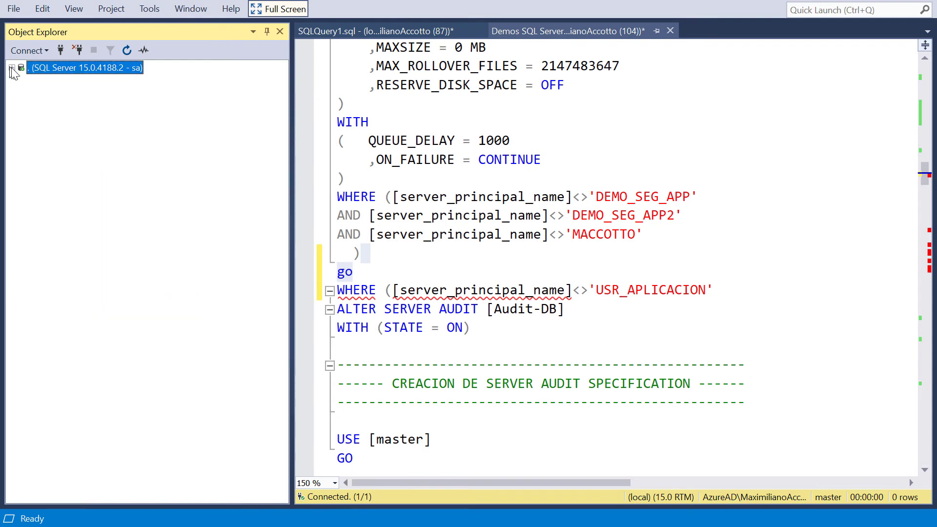
right_click(63, 69)
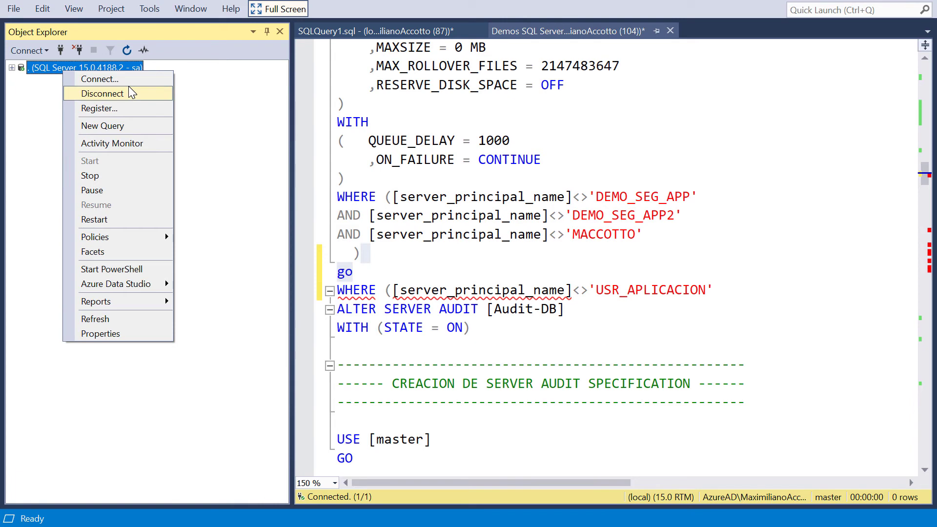
left_click(102, 125)
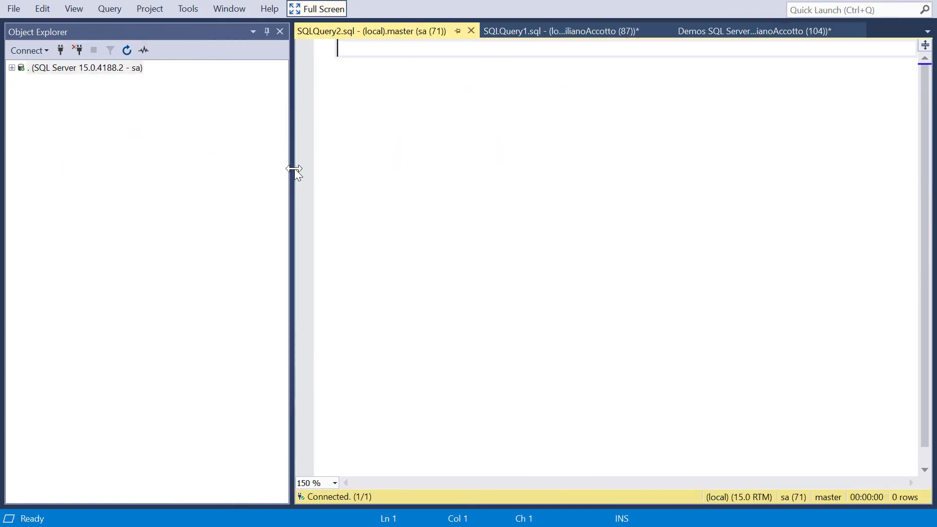
Step: Copy the SELECT * FROM Sales.Customer statement from SQLQuery1.sql into the new SQLQuery2.sql query
left_click(579, 34)
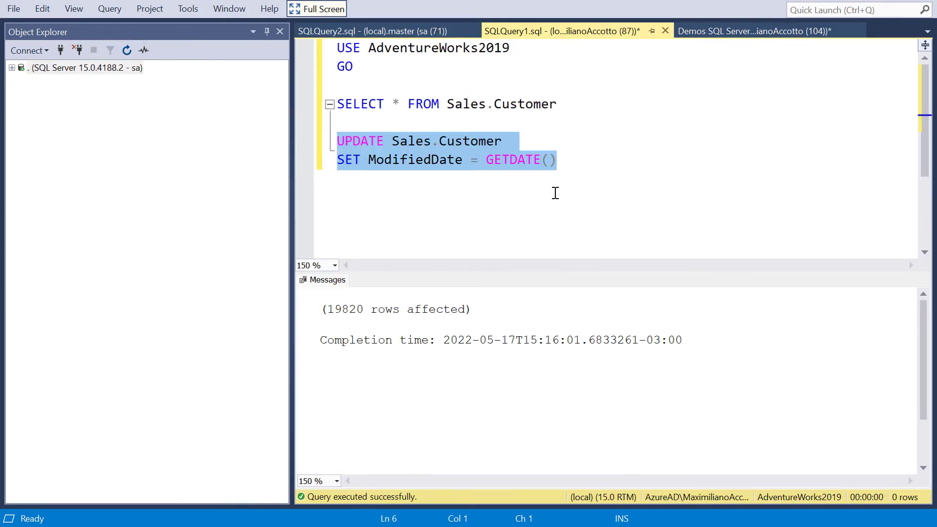
left_click_drag(591, 113, 424, 84)
key("ctrl+c")
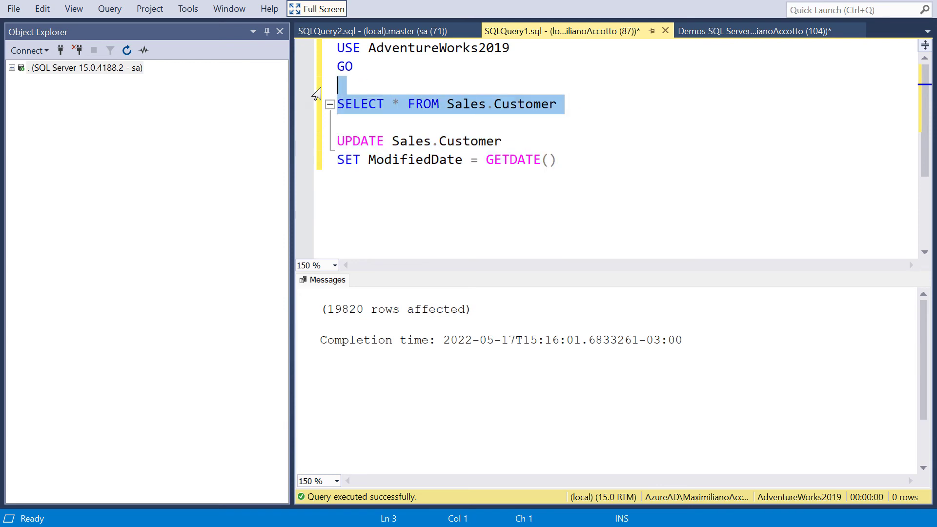
left_click(425, 34)
key("ctrl+v")
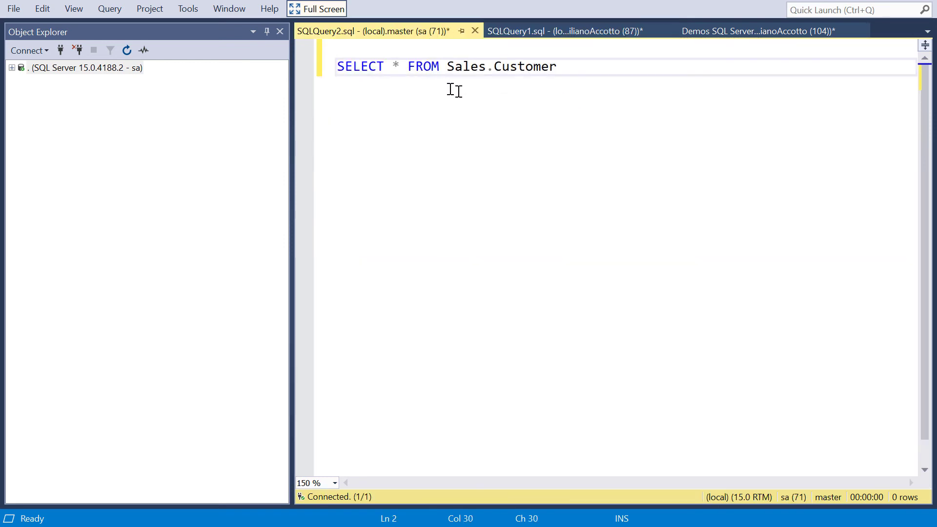
Step: Add USE AdventureWorks2019 and GO above the SELECT statement in SQLQuery2.sql, and execute the USE statement
left_click(382, 46)
type("USE Ad")
key("Tab")
key("Return")
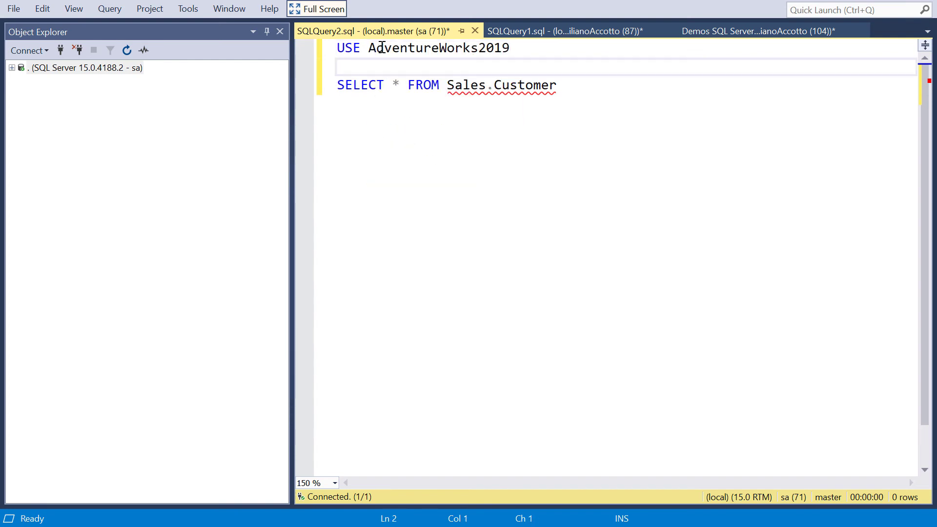
type("GO")
key("Return")
key("shift+Up")
key("shift+Up")
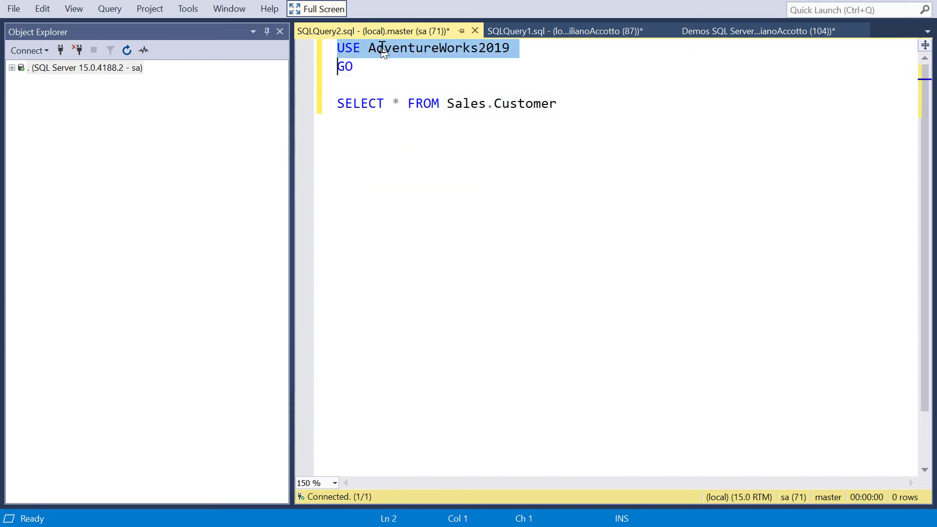
key("F5")
Step: Copy the SELECT * FROM Sales.Customer statement and execute it on the sa connection
key("Down")
key("shift+End")
key("ctrl+c")
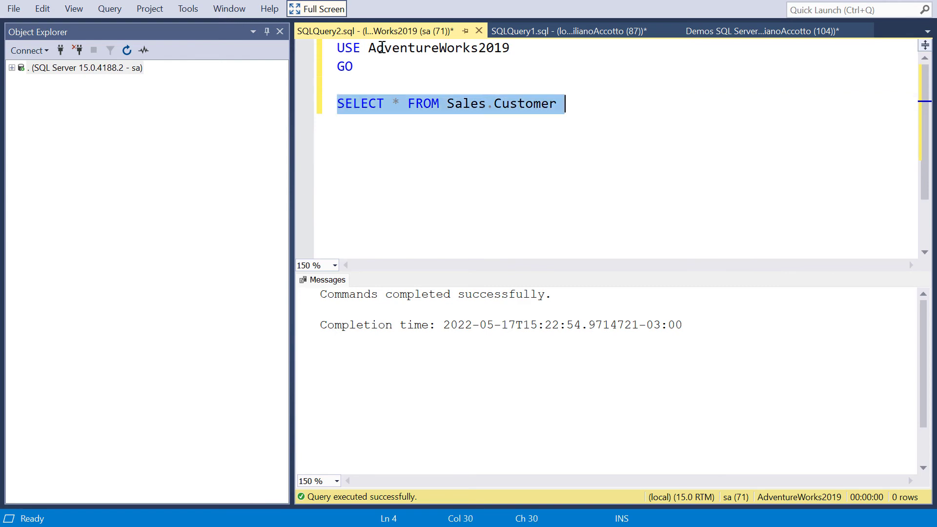
key("F5")
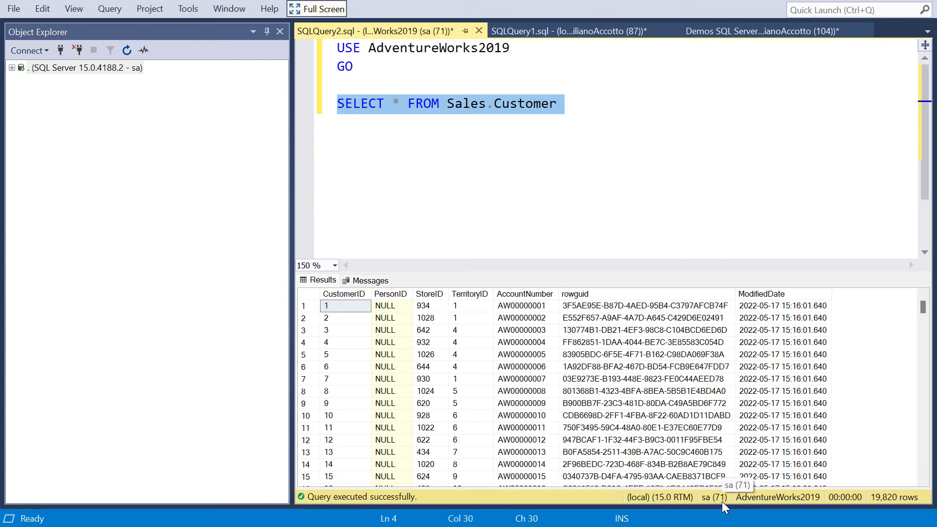
left_click(601, 106)
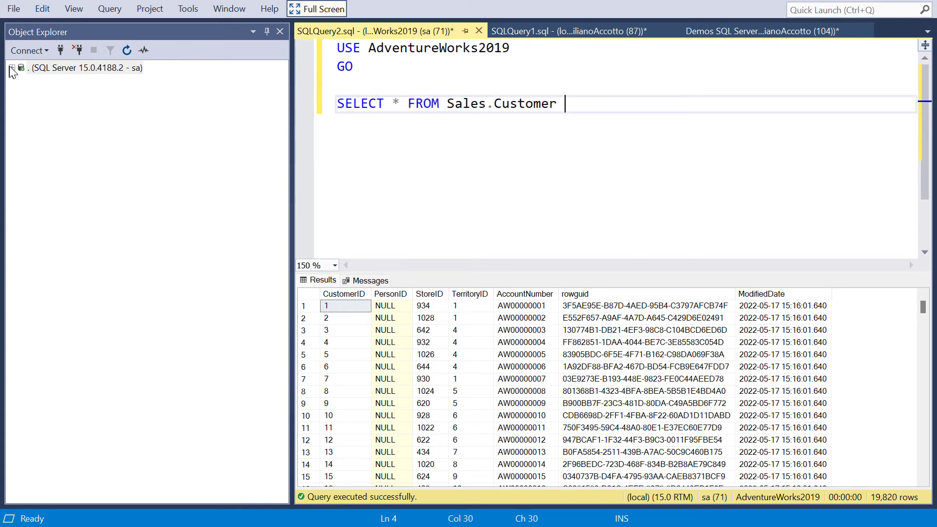
Step: Connect to the local Database Engine with SQL Server Authentication as USR_APLICACION, entering the login's password
left_click(29, 51)
left_click(55, 69)
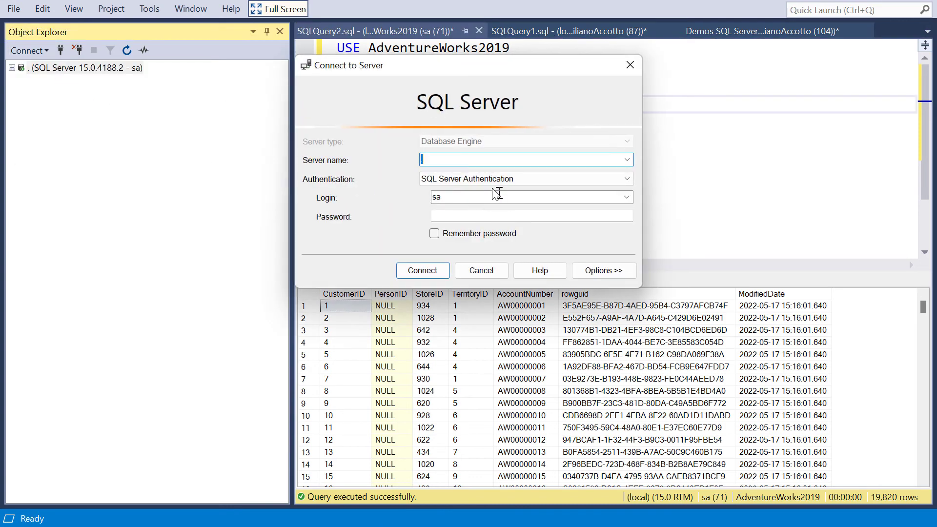
left_click(483, 198)
type("USR_APLICACION")
key("Tab")
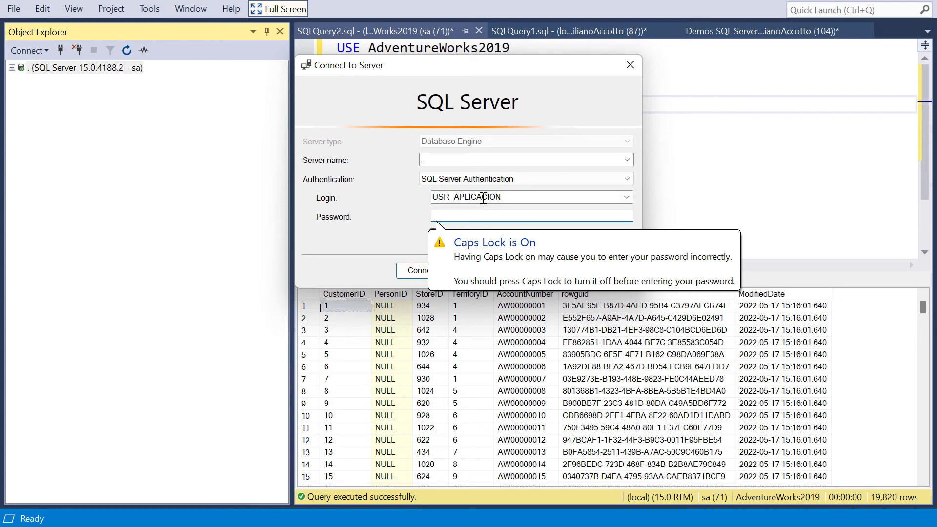
type("********")
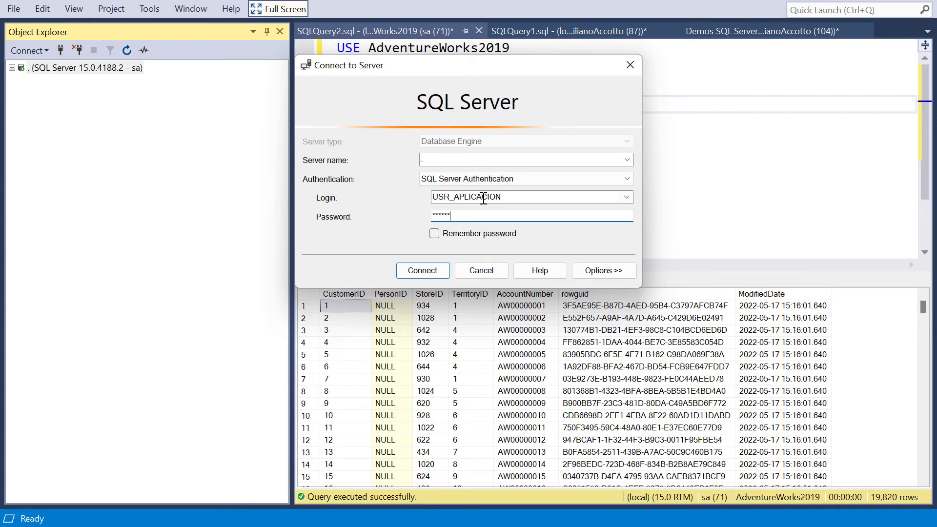
left_click(428, 274)
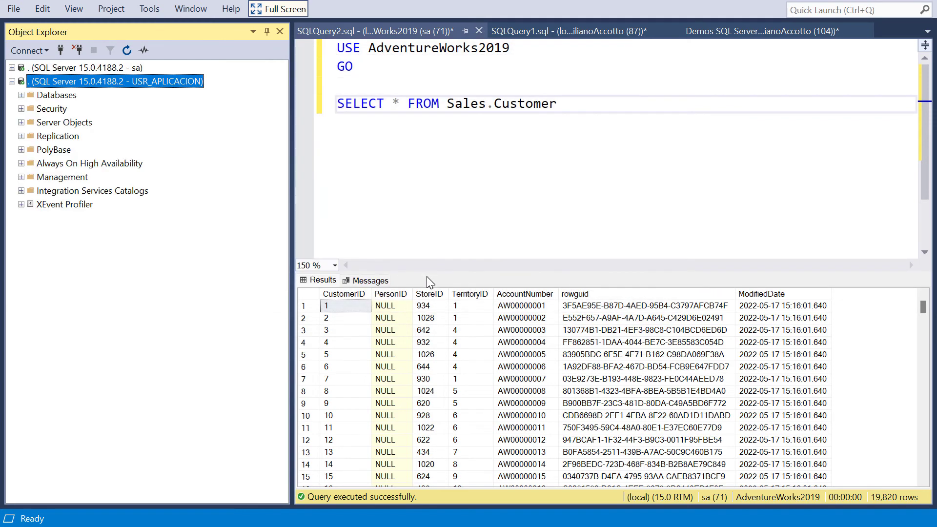
Step: Open a new query window on the USR_APLICACION connection and paste the SELECT * FROM Sales.Customer statement
right_click(102, 86)
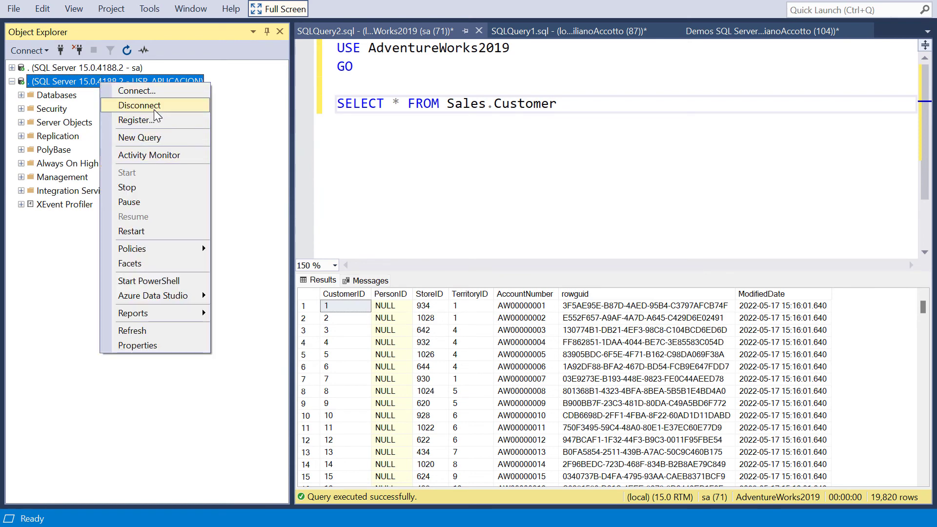
left_click(159, 137)
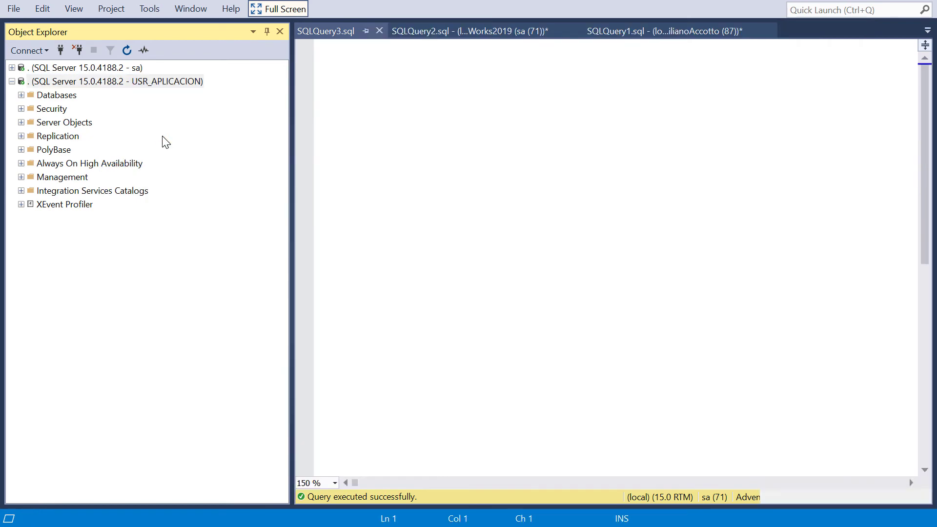
key("ctrl+v")
Step: Add USE AdventureWorks2019 above the SELECT statement in SQLQuery3.sql and execute that line
left_click(486, 51)
type("USE AD")
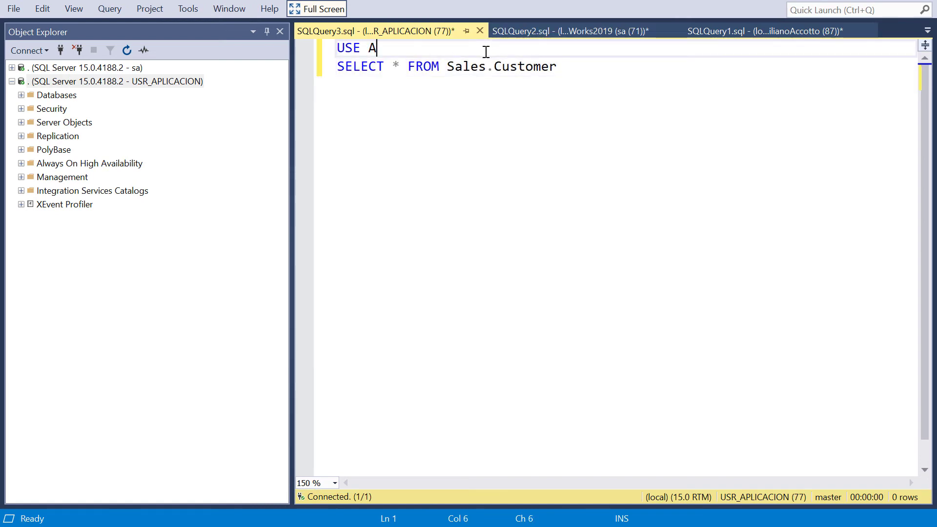
key("Home")
key("shift+End")
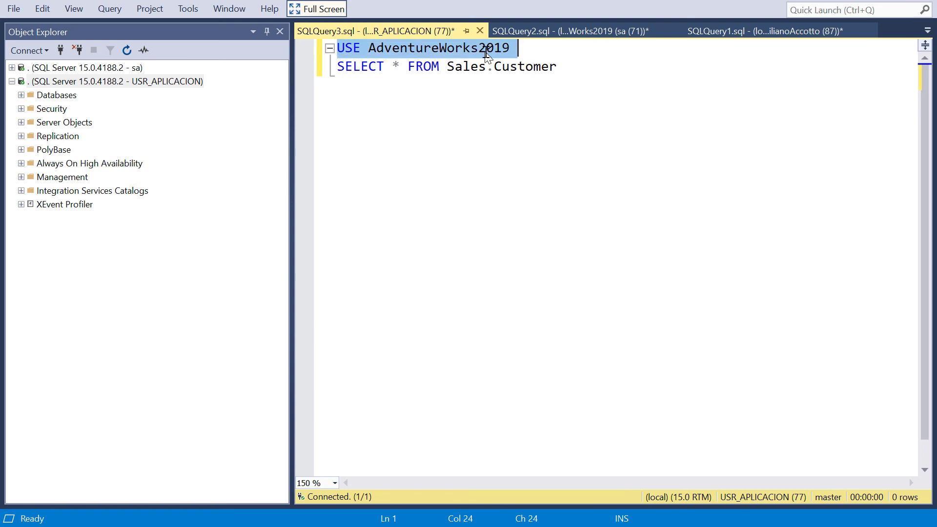
key("F5")
Step: Separate the USE and SELECT statements with a blank line, and execute SELECT * FROM Sales.Customer as USR_APLICACION
key("Down")
key("End")
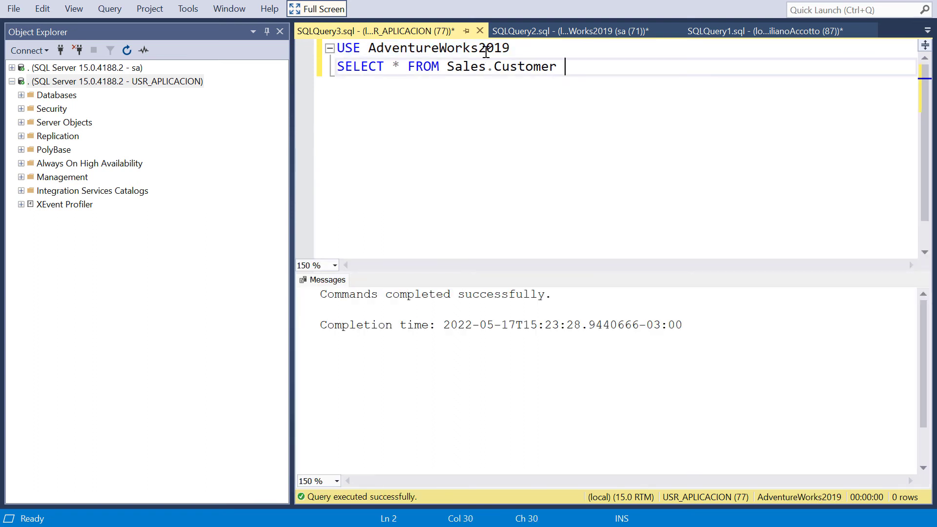
key("Up")
key("Return")
key("Down")
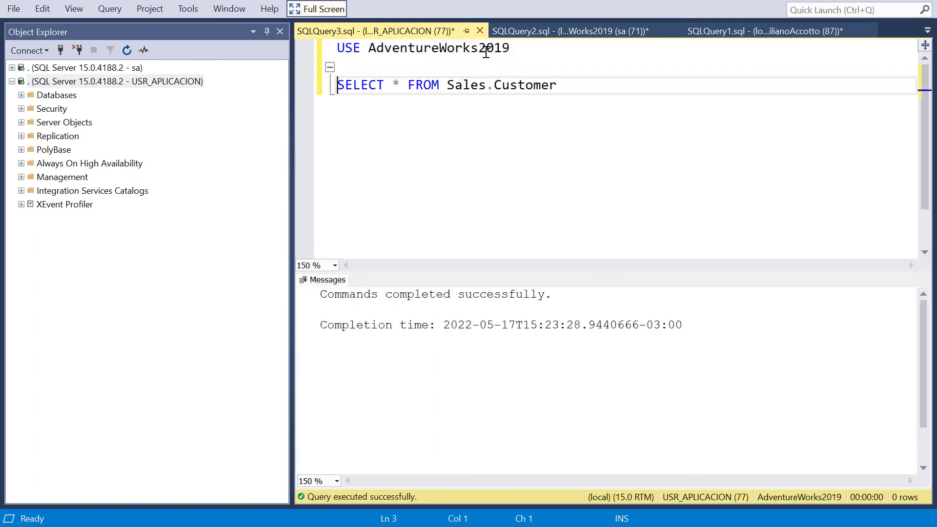
key("shift+End")
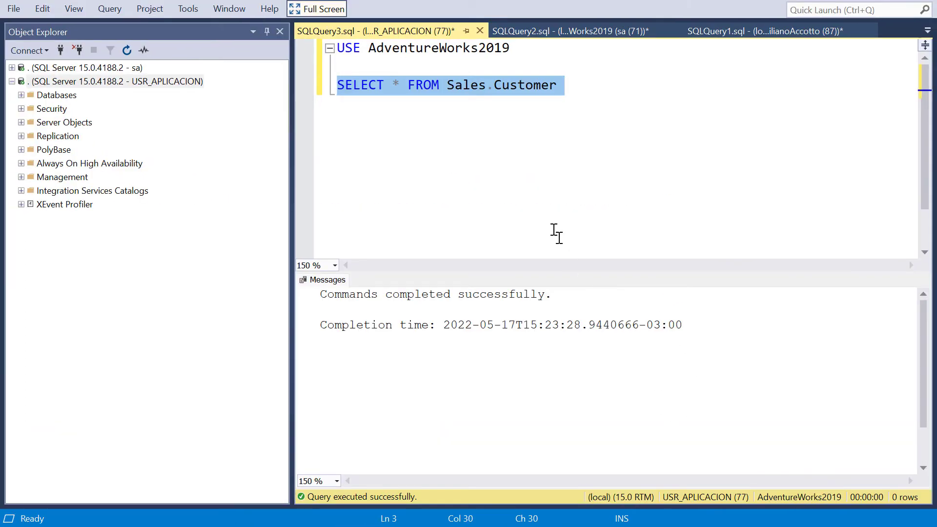
left_click(602, 115)
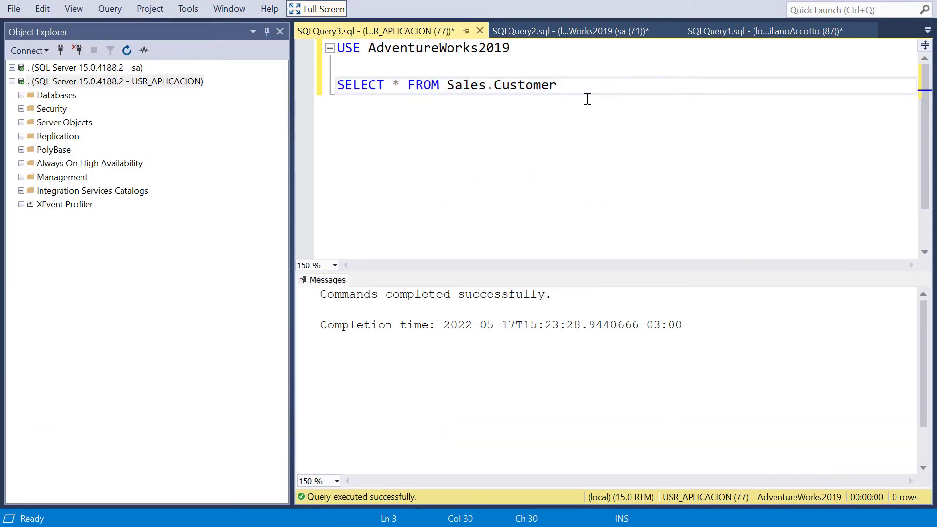
key("shift+Home")
key("F5")
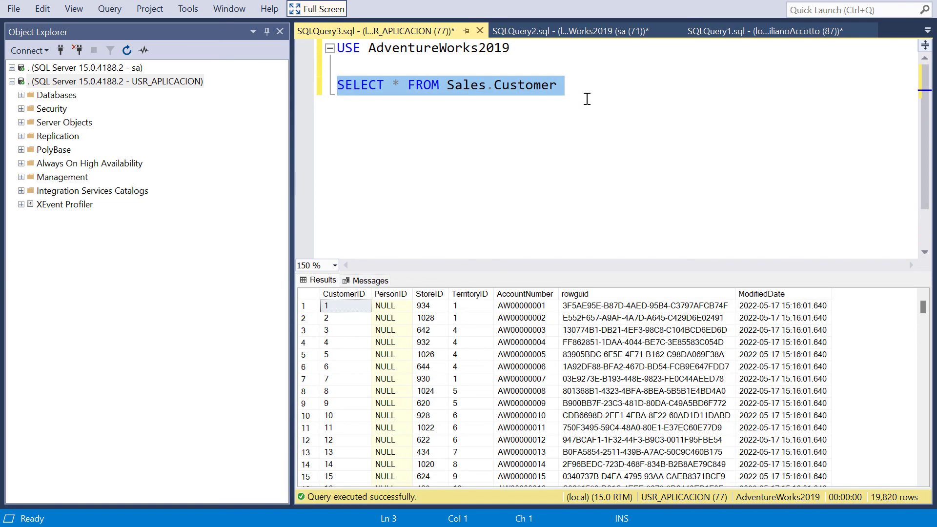
Step: Copy the UPDATE Sales.Customer SET ModifiedDate = GETDATE() statement from SQLQuery1.sql to below the SELECT in SQLQuery3.sql
left_click(587, 99)
key("Return")
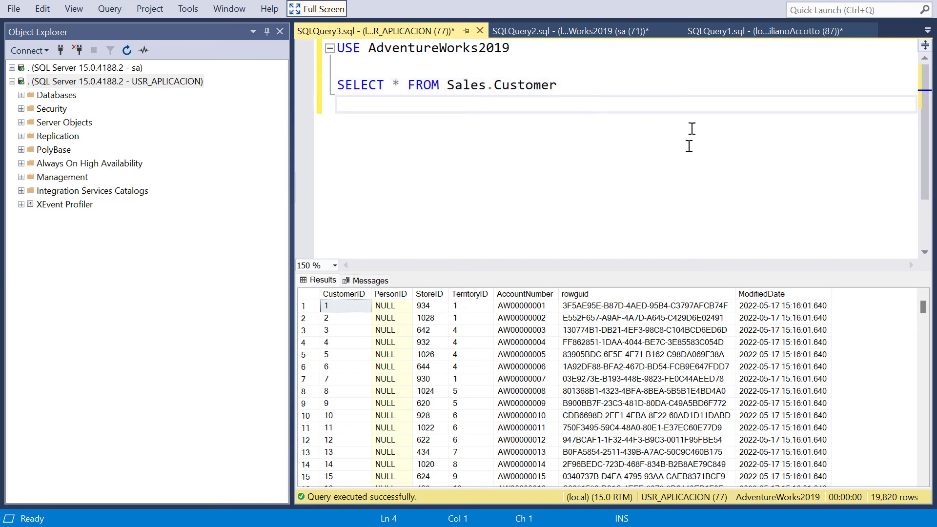
left_click(722, 31)
left_click_drag(591, 162, 327, 145)
key("ctrl+c")
left_click(398, 30)
key("ctrl+v")
Step: Execute only the UPDATE Sales.Customer statement on the USR_APLICACION connection
key("Up")
key("Home")
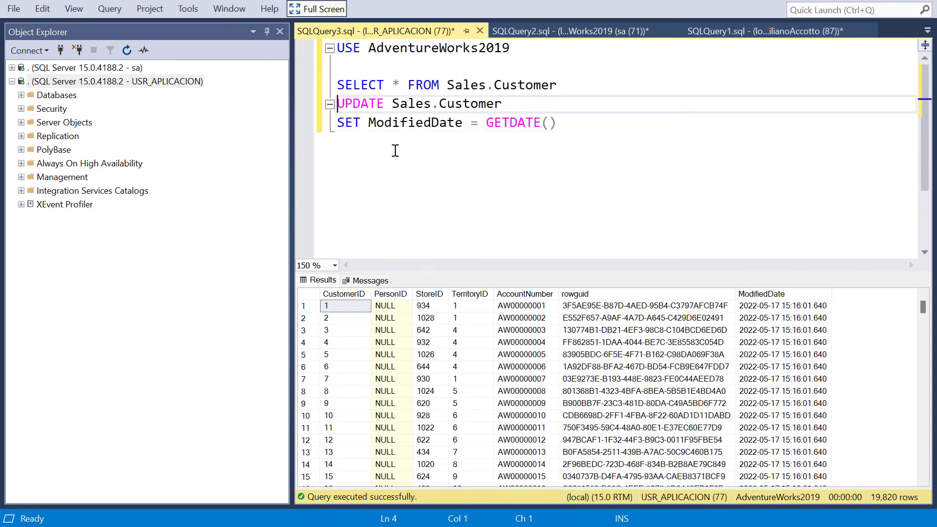
key("shift+Down")
key("shift+End")
key("F5")
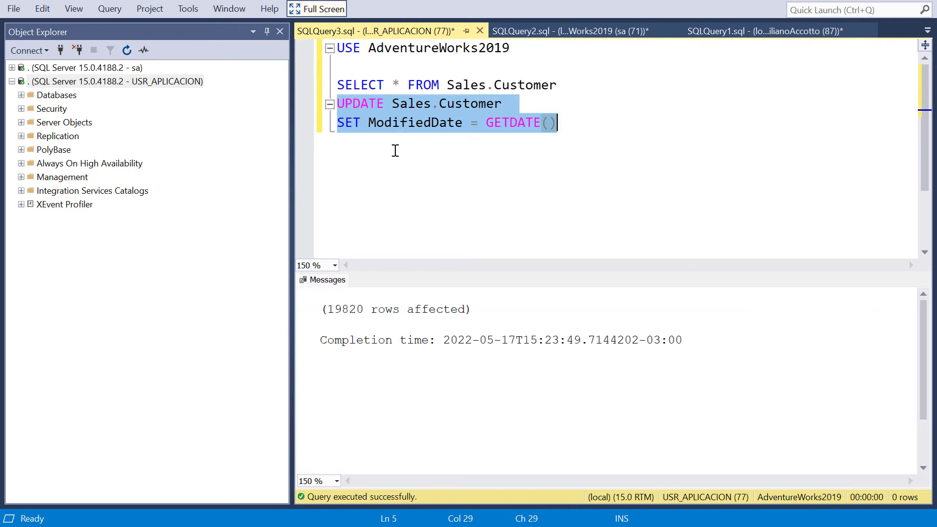
left_click(390, 184)
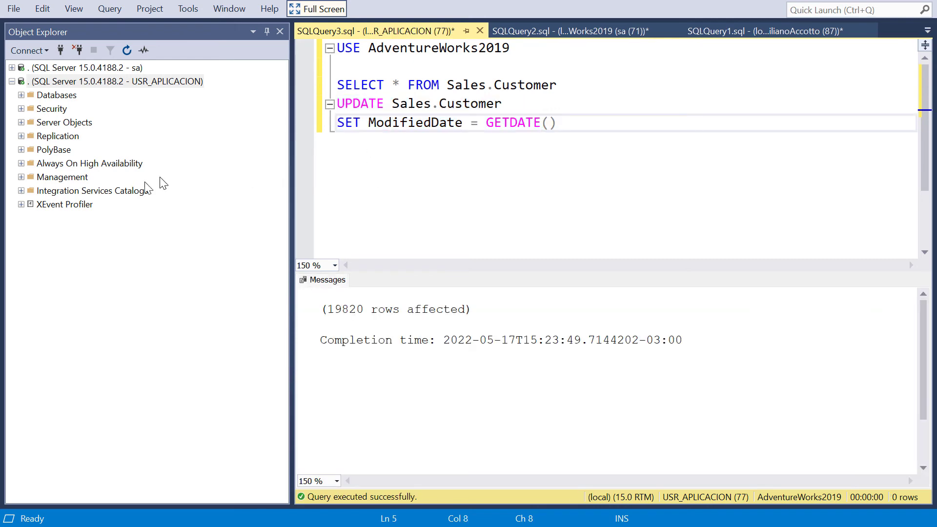
Step: Open the audit logs of AUDITORIAS_DB from the sa connection and maximize the log viewer
left_click(12, 67)
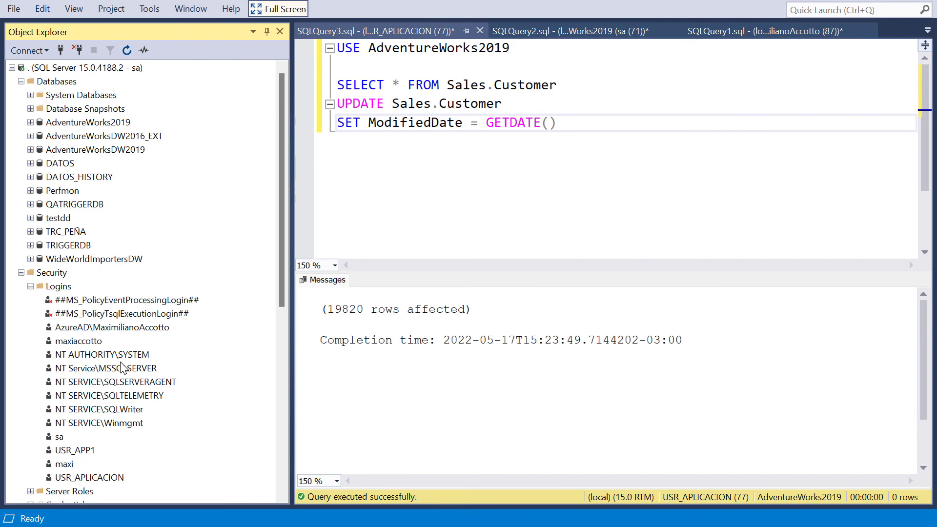
scroll(119, 392, "down", 4)
right_click(107, 398)
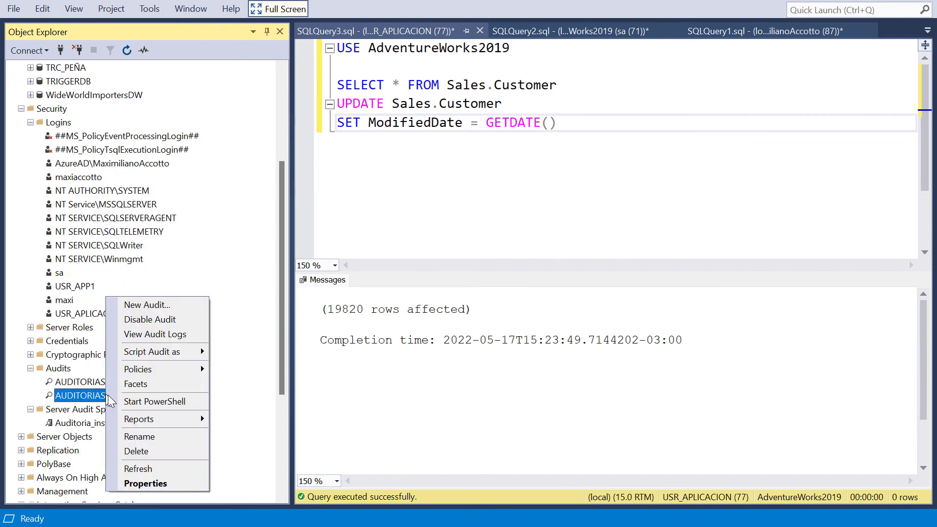
left_click(181, 334)
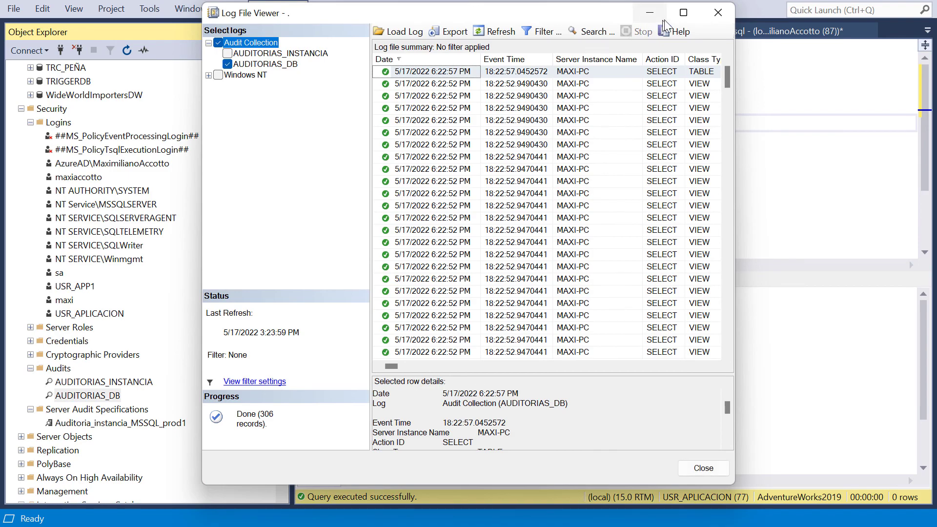
left_click(683, 13)
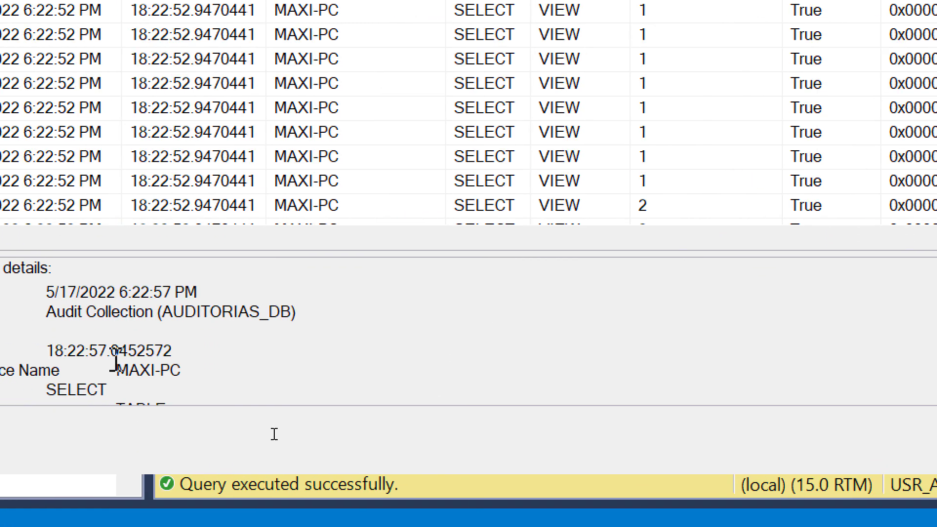
Step: Examine the details of the latest AUDITORIAS_DB log entries, especially the server principal name, and close the log viewer
scroll(67, 377, "down", 1)
scroll(235, 312, "down", 1)
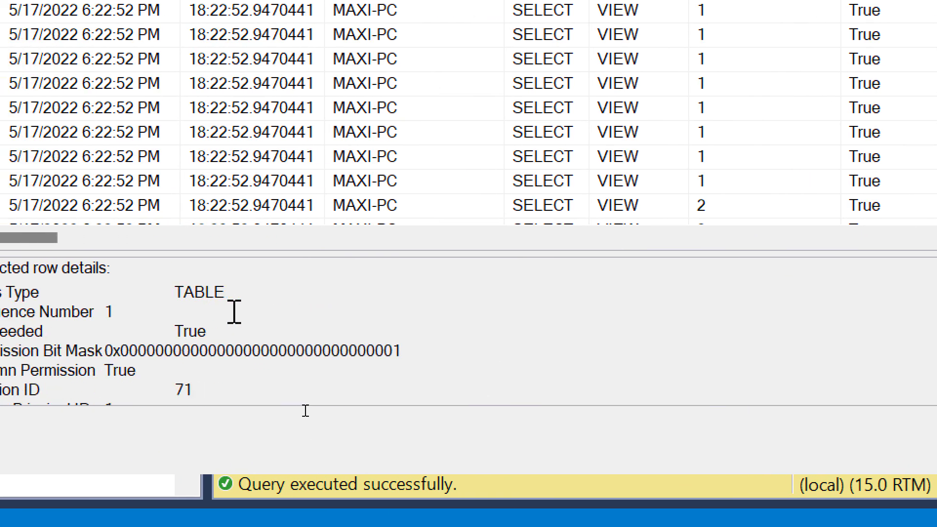
scroll(147, 337, "down", 2)
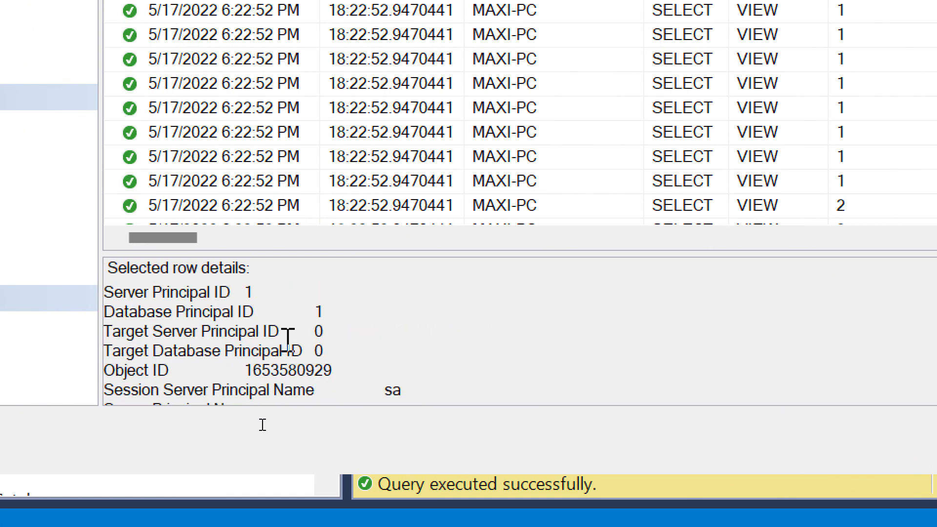
scroll(288, 336, "down", 1)
left_click_drag(453, 337, 102, 336)
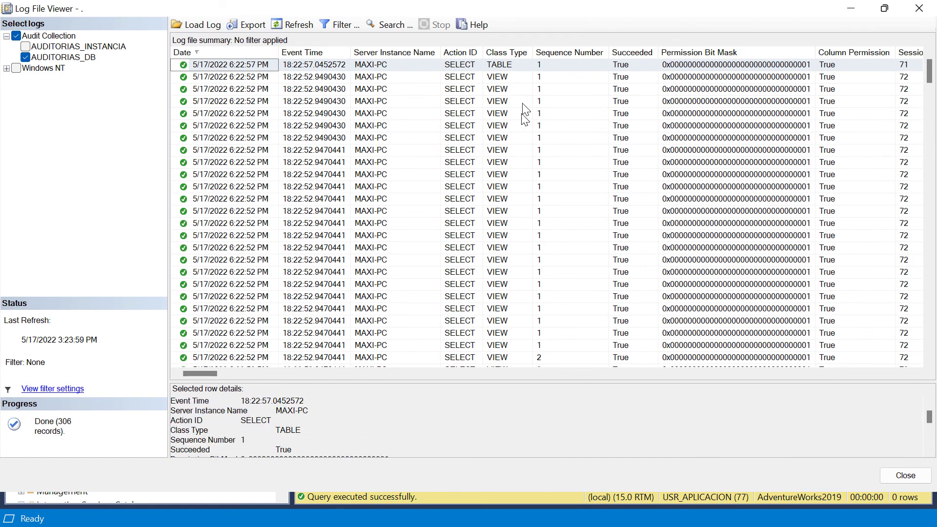
left_click(497, 91)
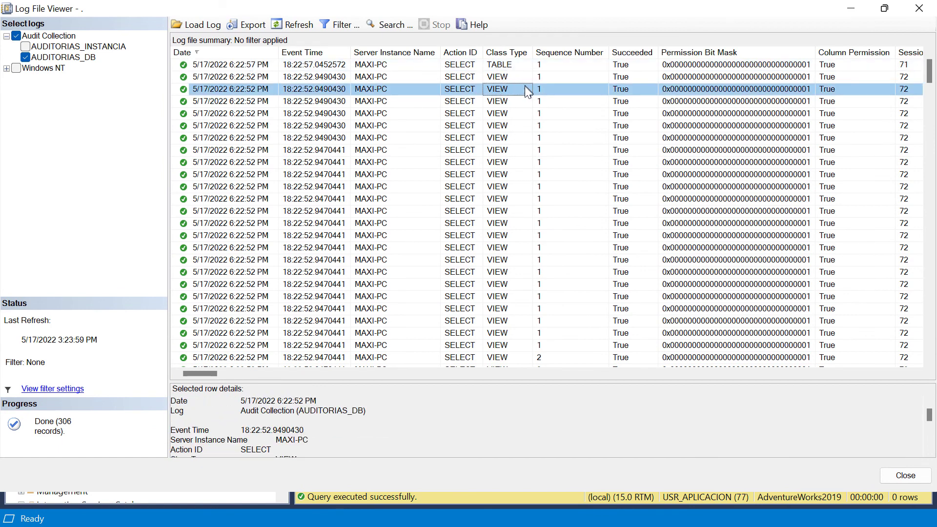
left_click(516, 66)
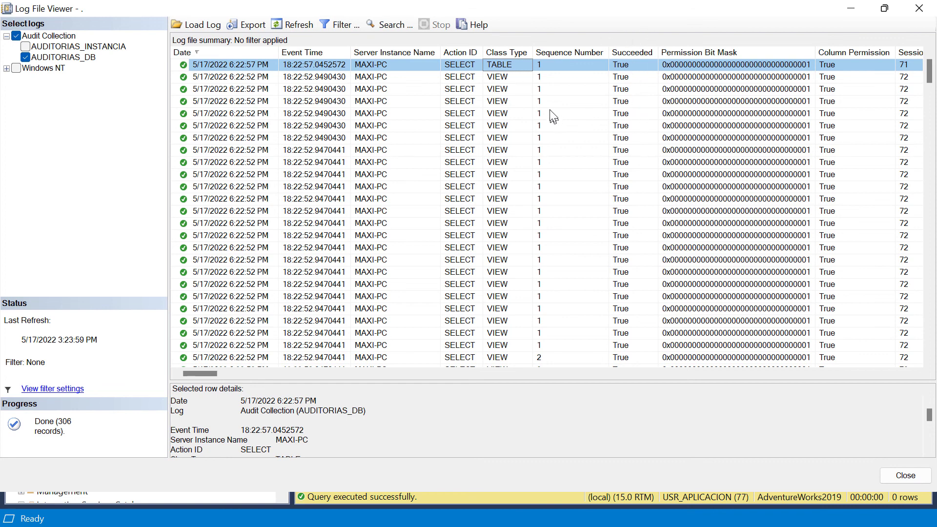
left_click(905, 475)
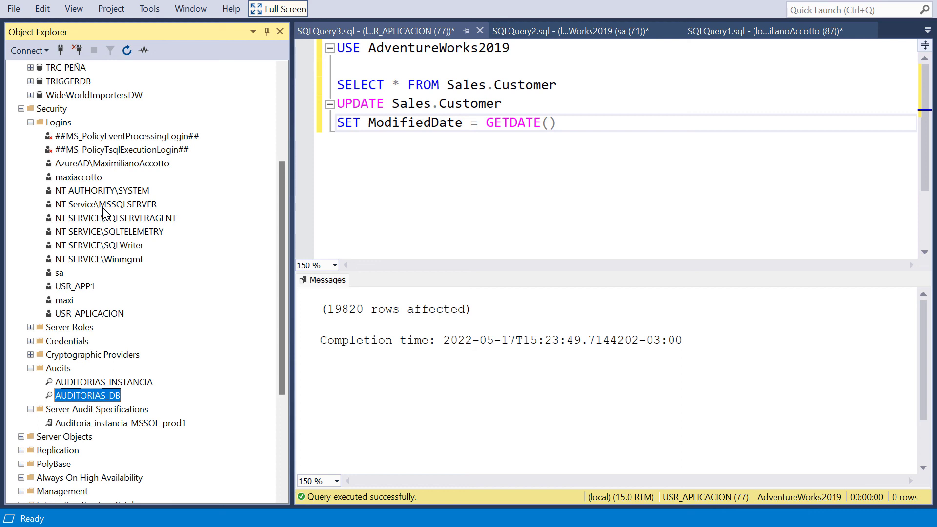
Step: Open the properties of the AUDITORIAS_INSTANCIA audit
left_click(135, 383)
right_click(135, 385)
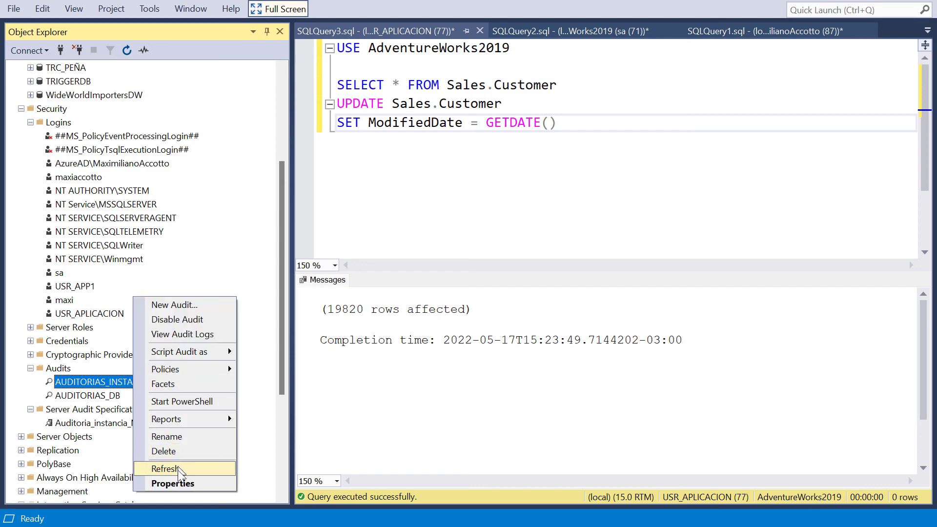
left_click(171, 483)
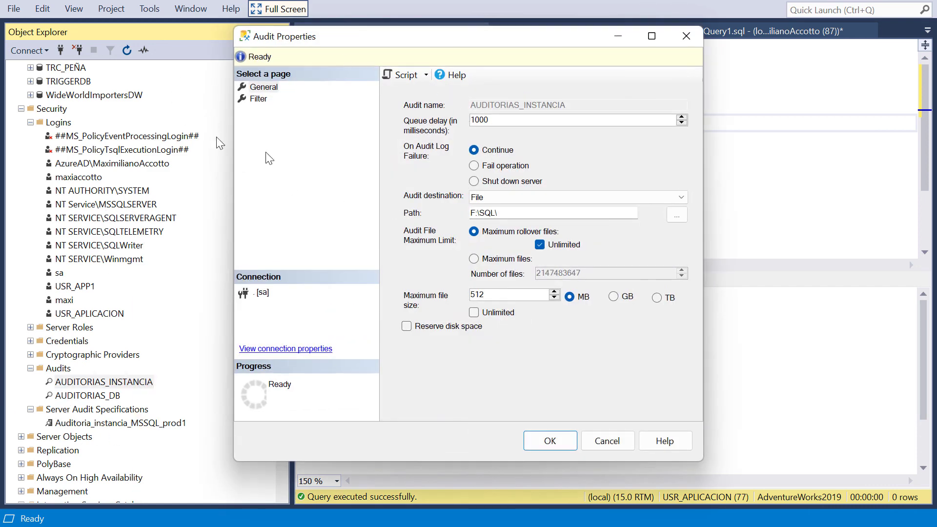